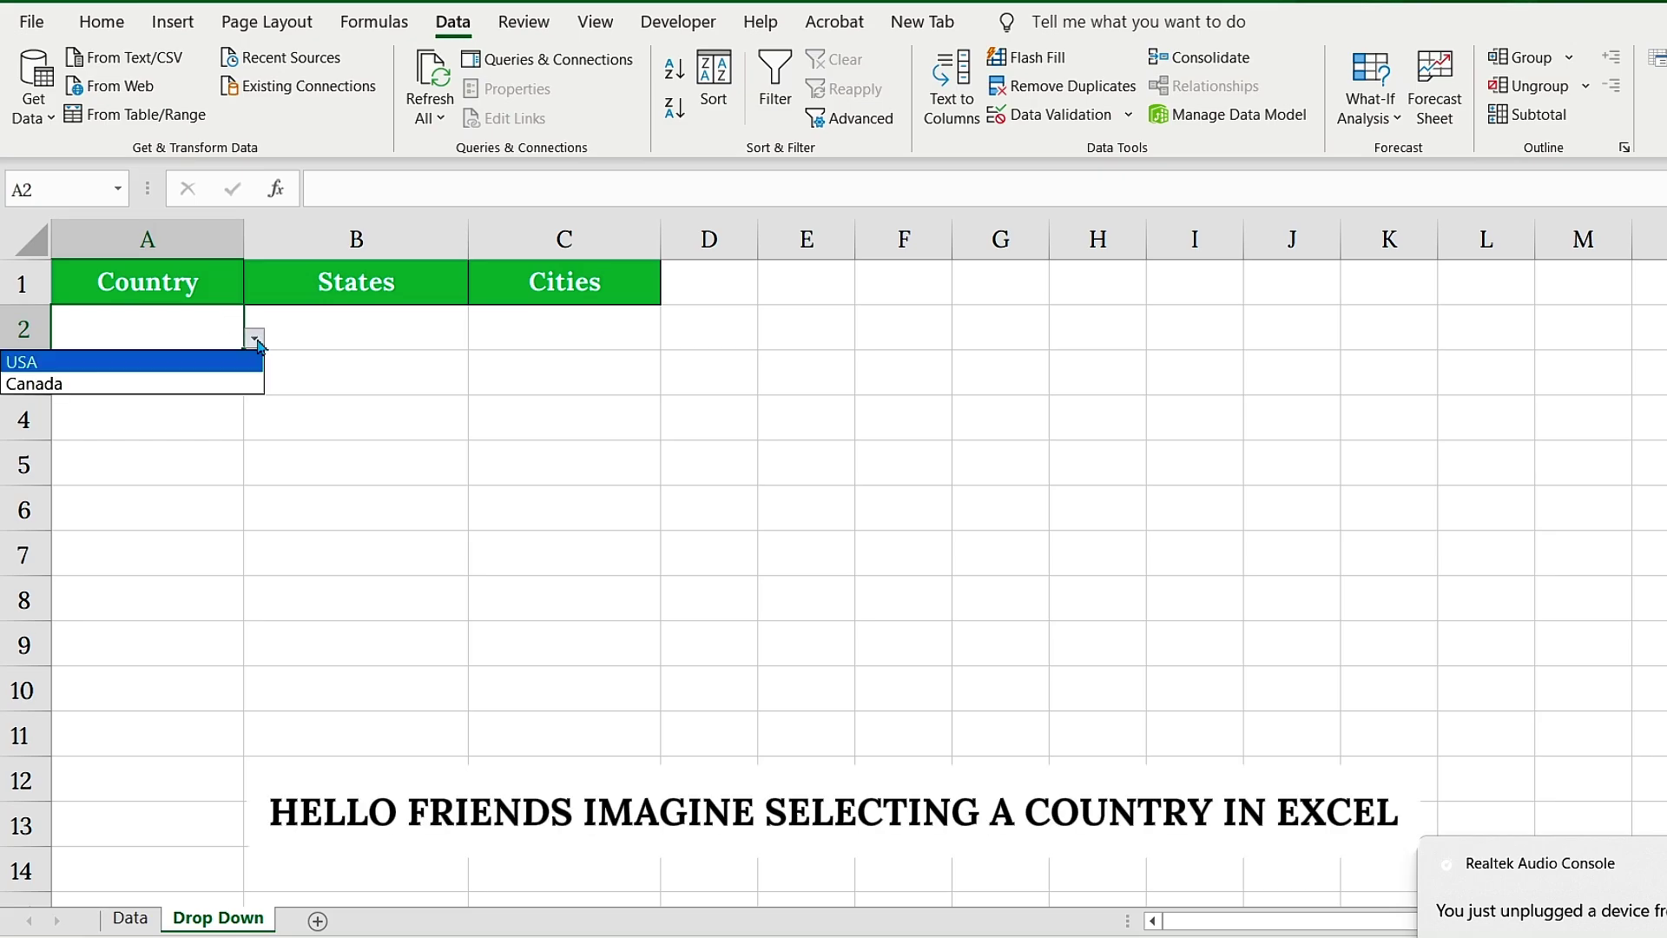
- Fill row 2 with Canada, Ontario and Toronto from the drop-downs
{"action": "left_click", "coordinate": [111, 382]}
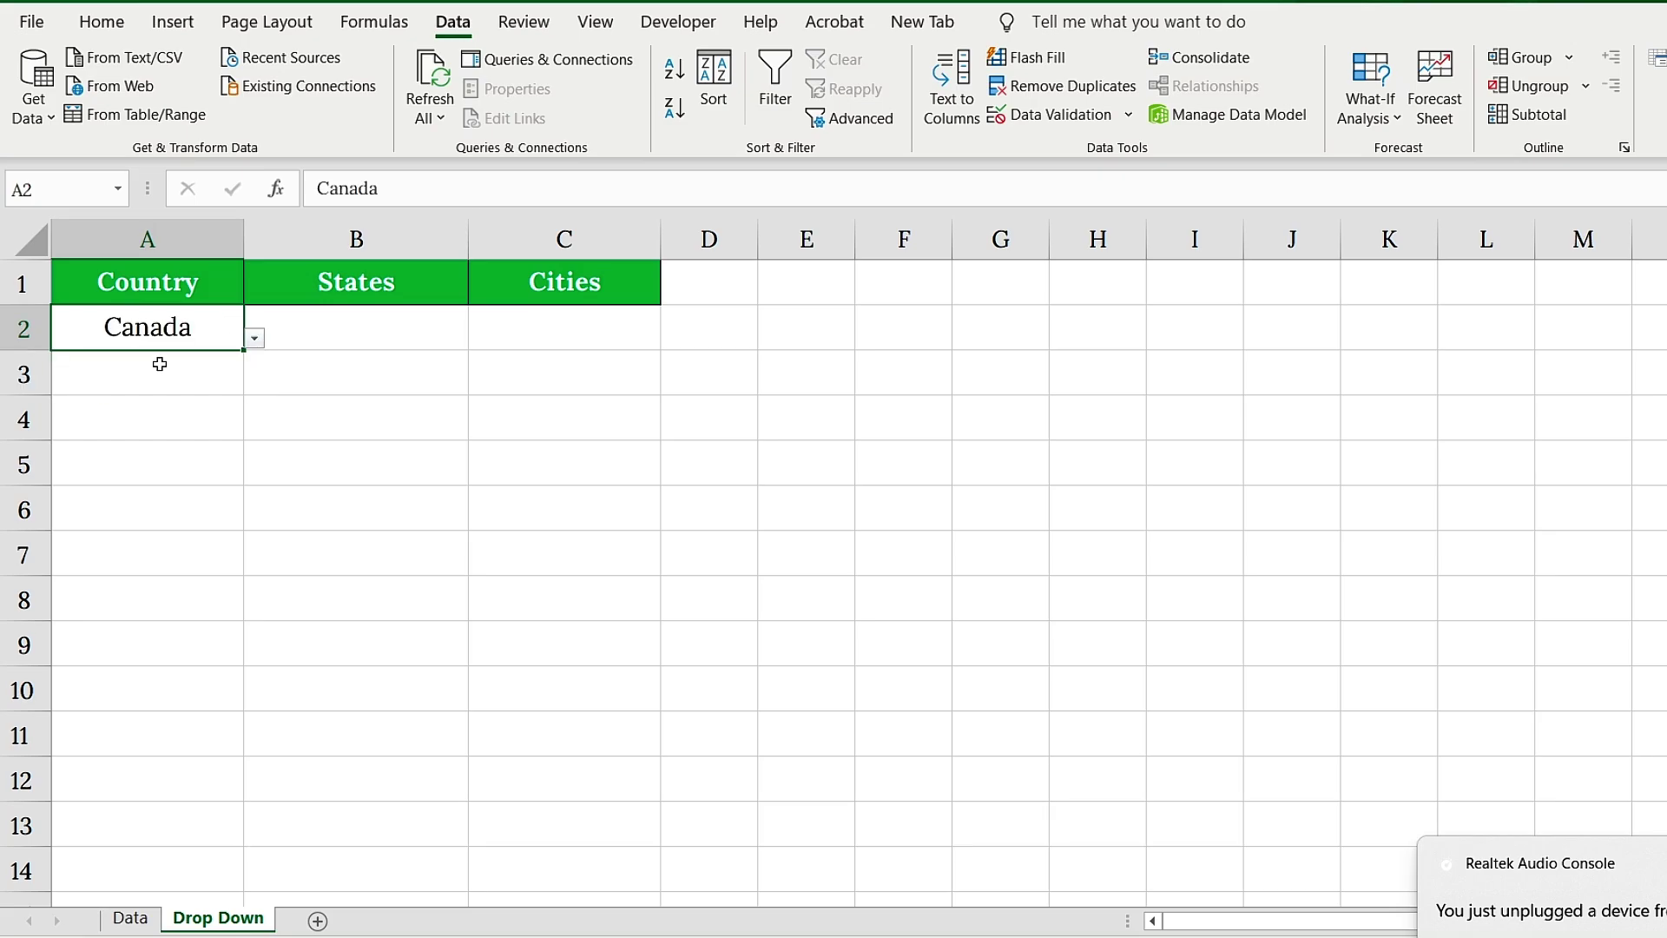
{"action": "left_click", "coordinate": [382, 328]}
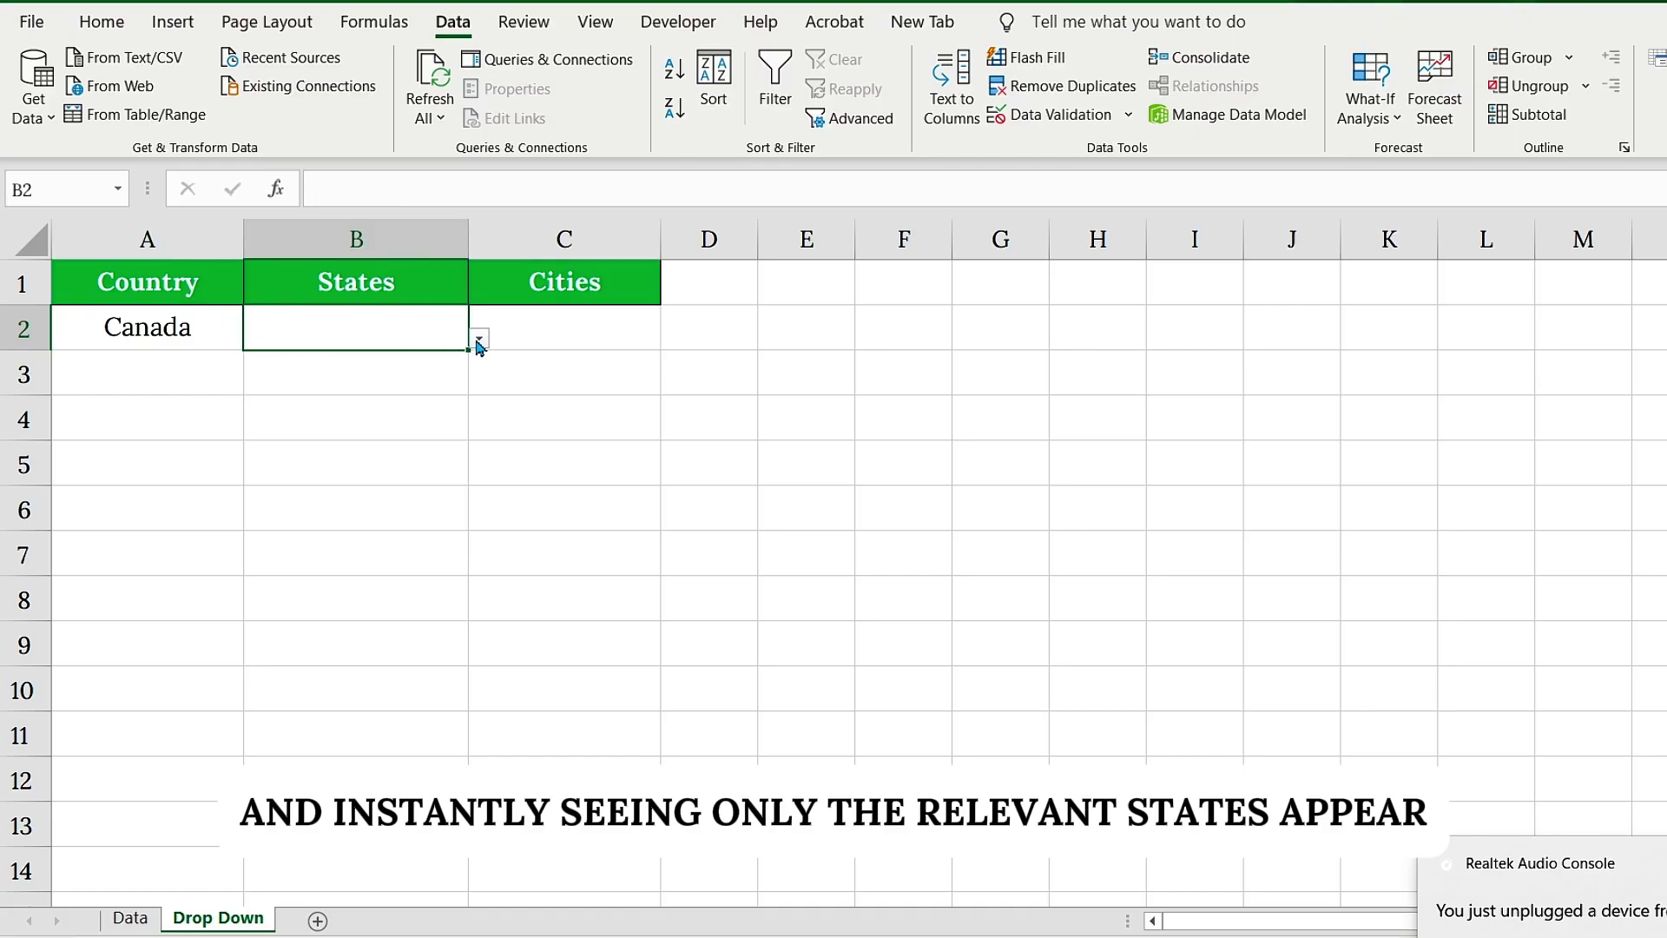
{"action": "left_click", "coordinate": [479, 344]}
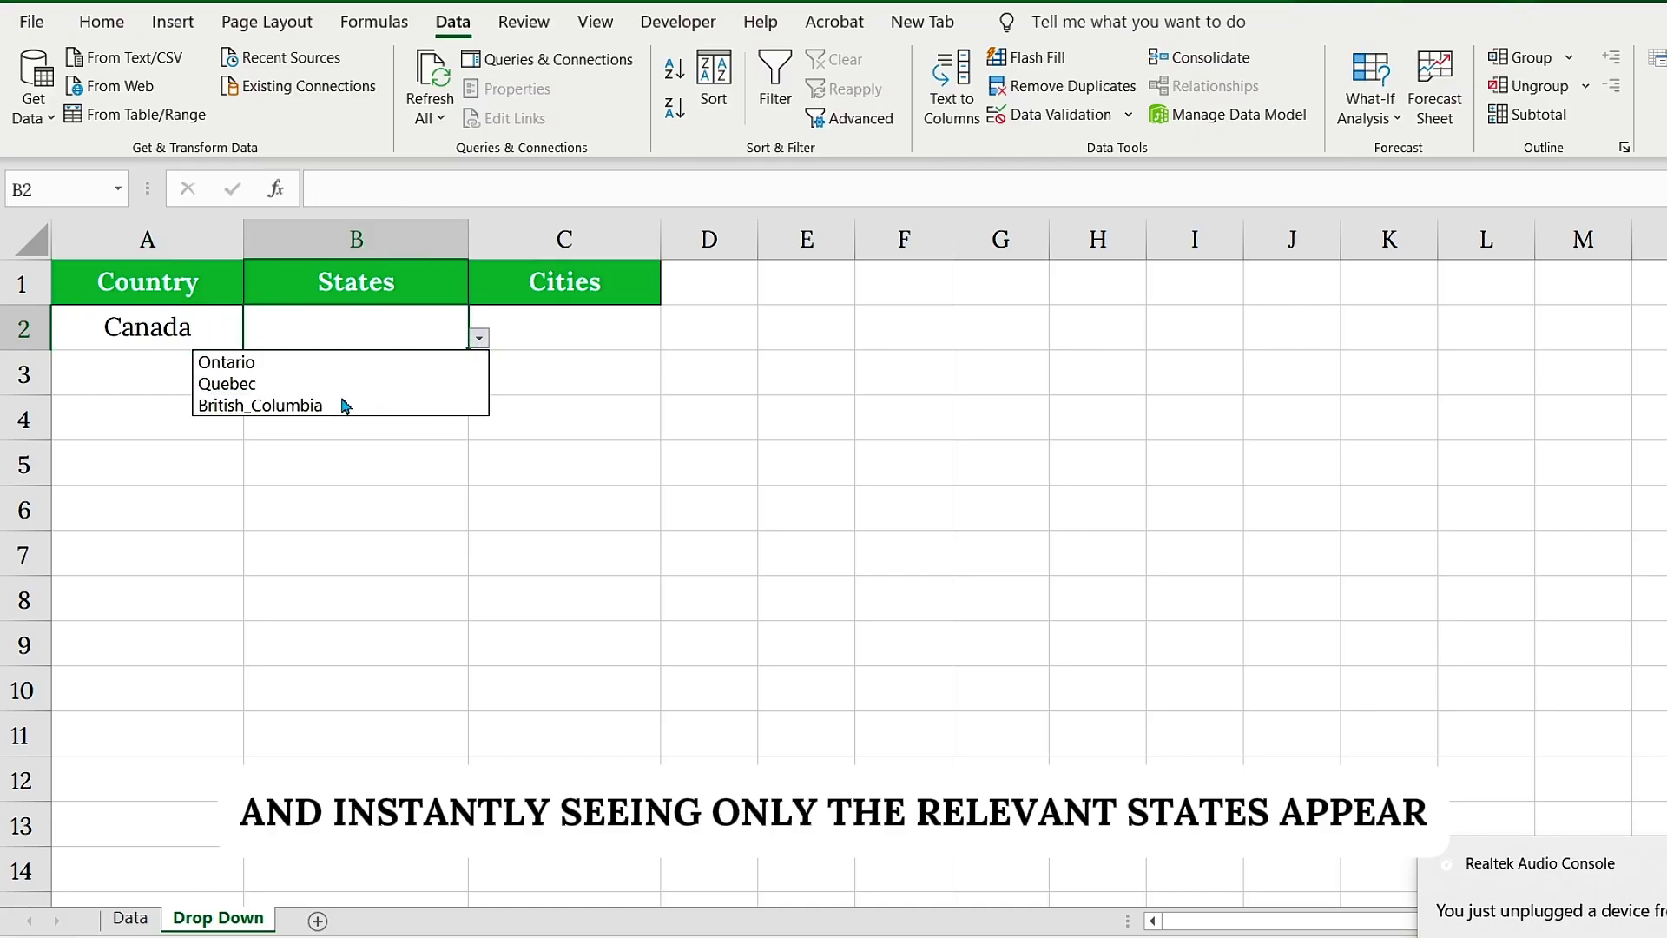
{"action": "left_click", "coordinate": [283, 375]}
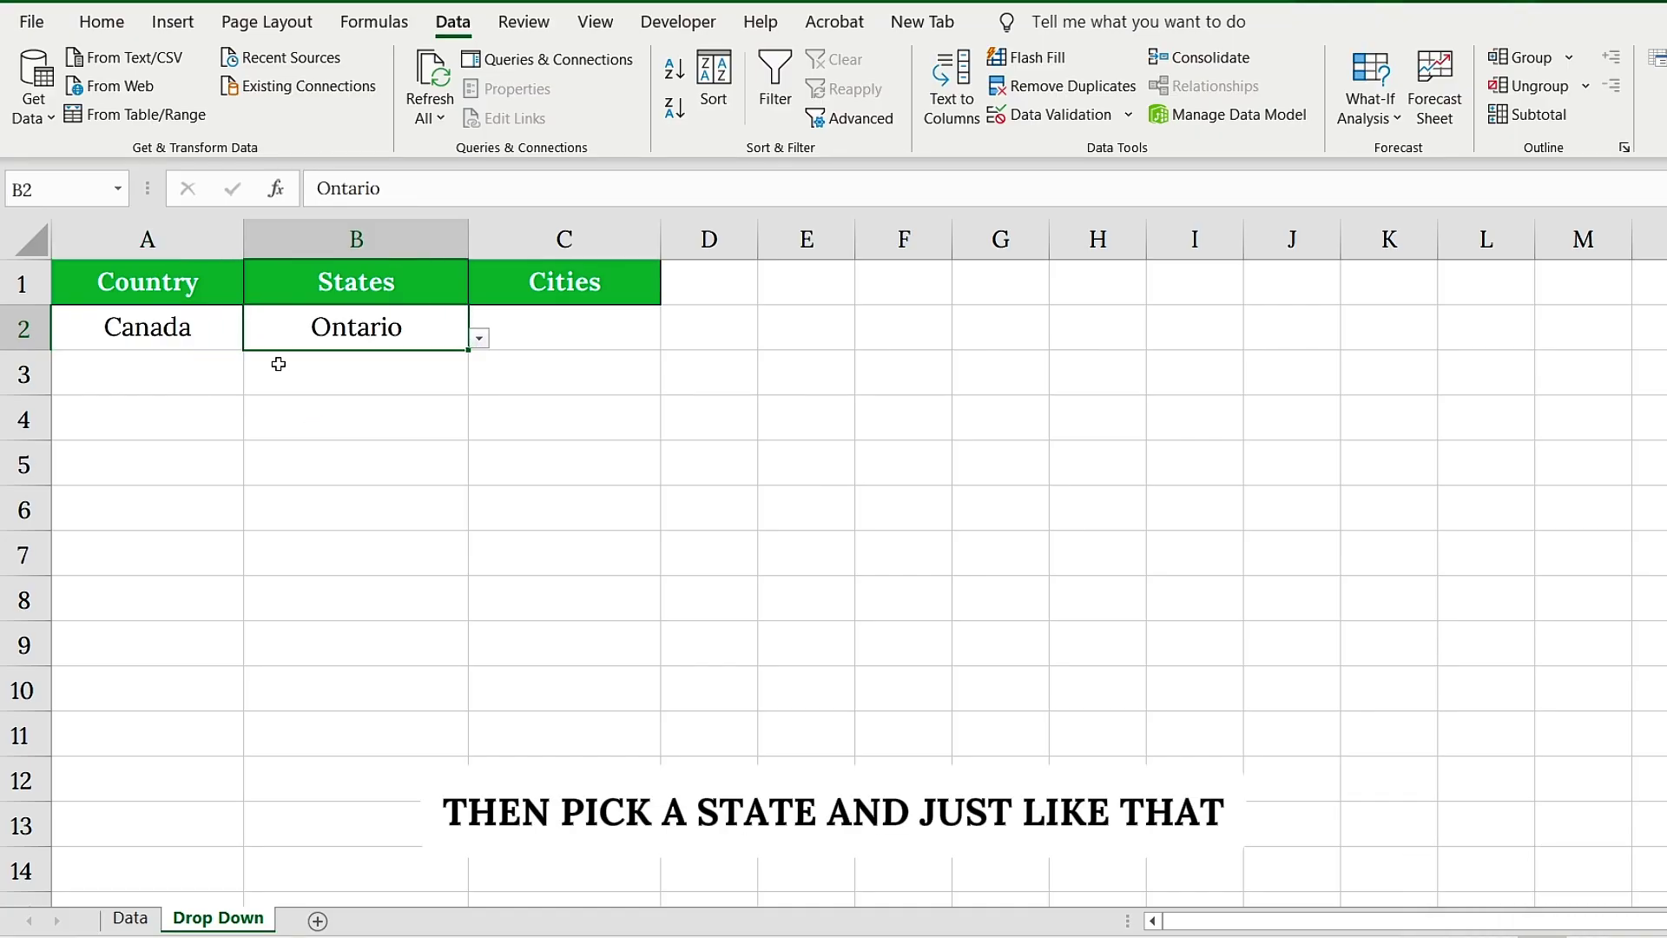
{"action": "left_click", "coordinate": [556, 325]}
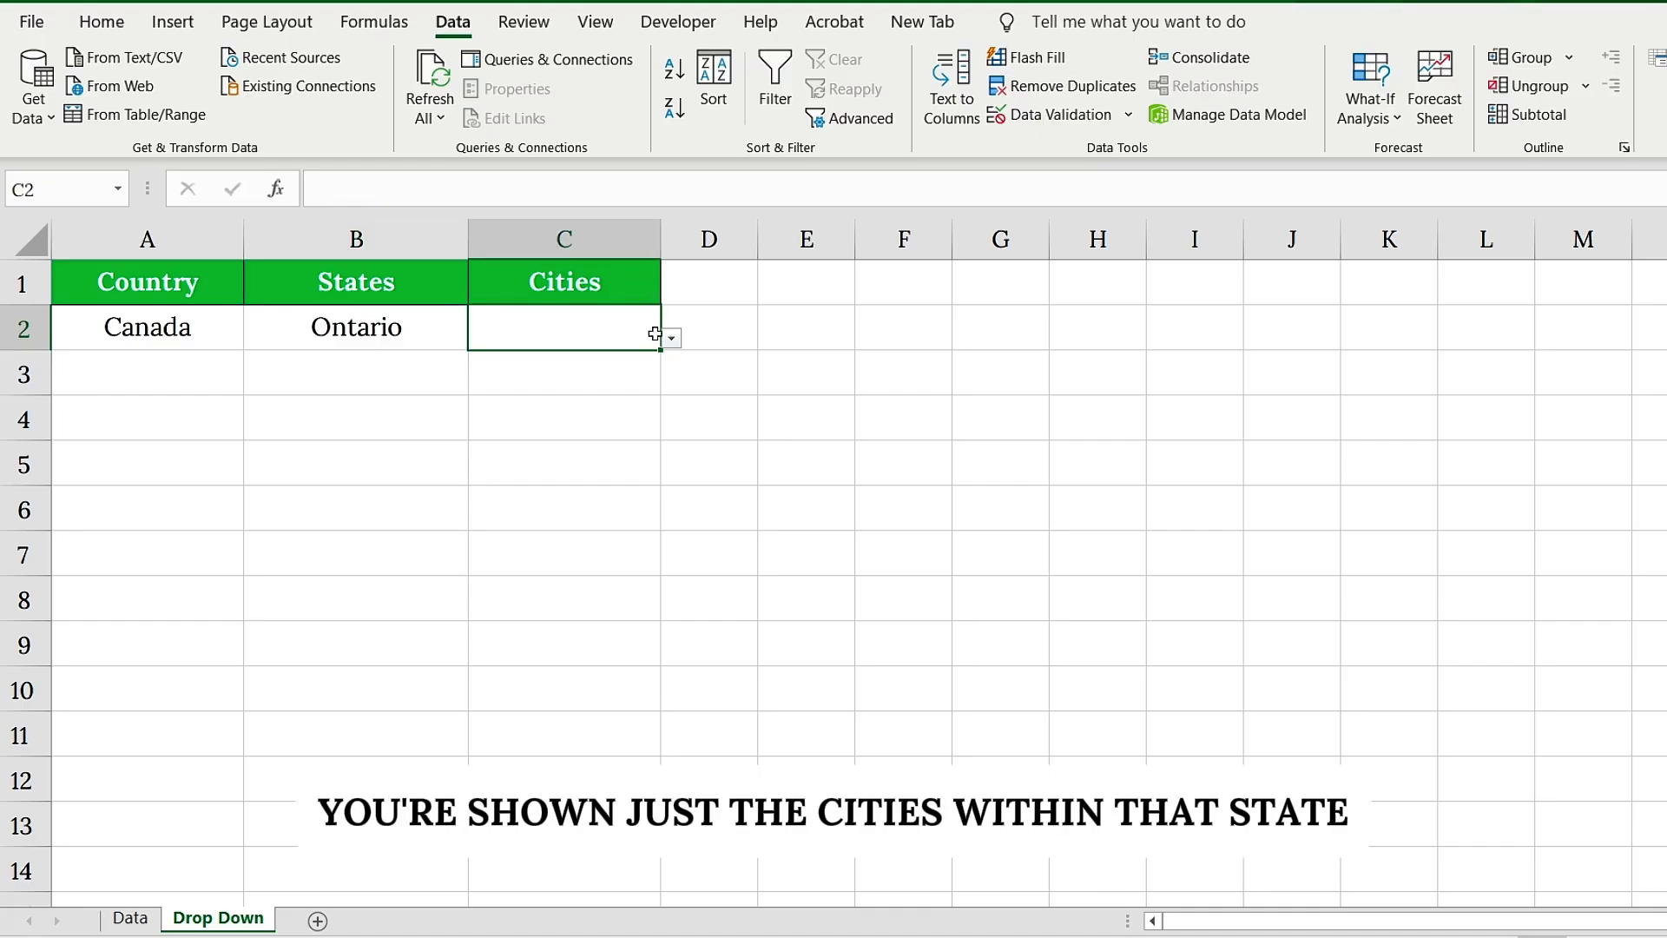
{"action": "left_click", "coordinate": [673, 340]}
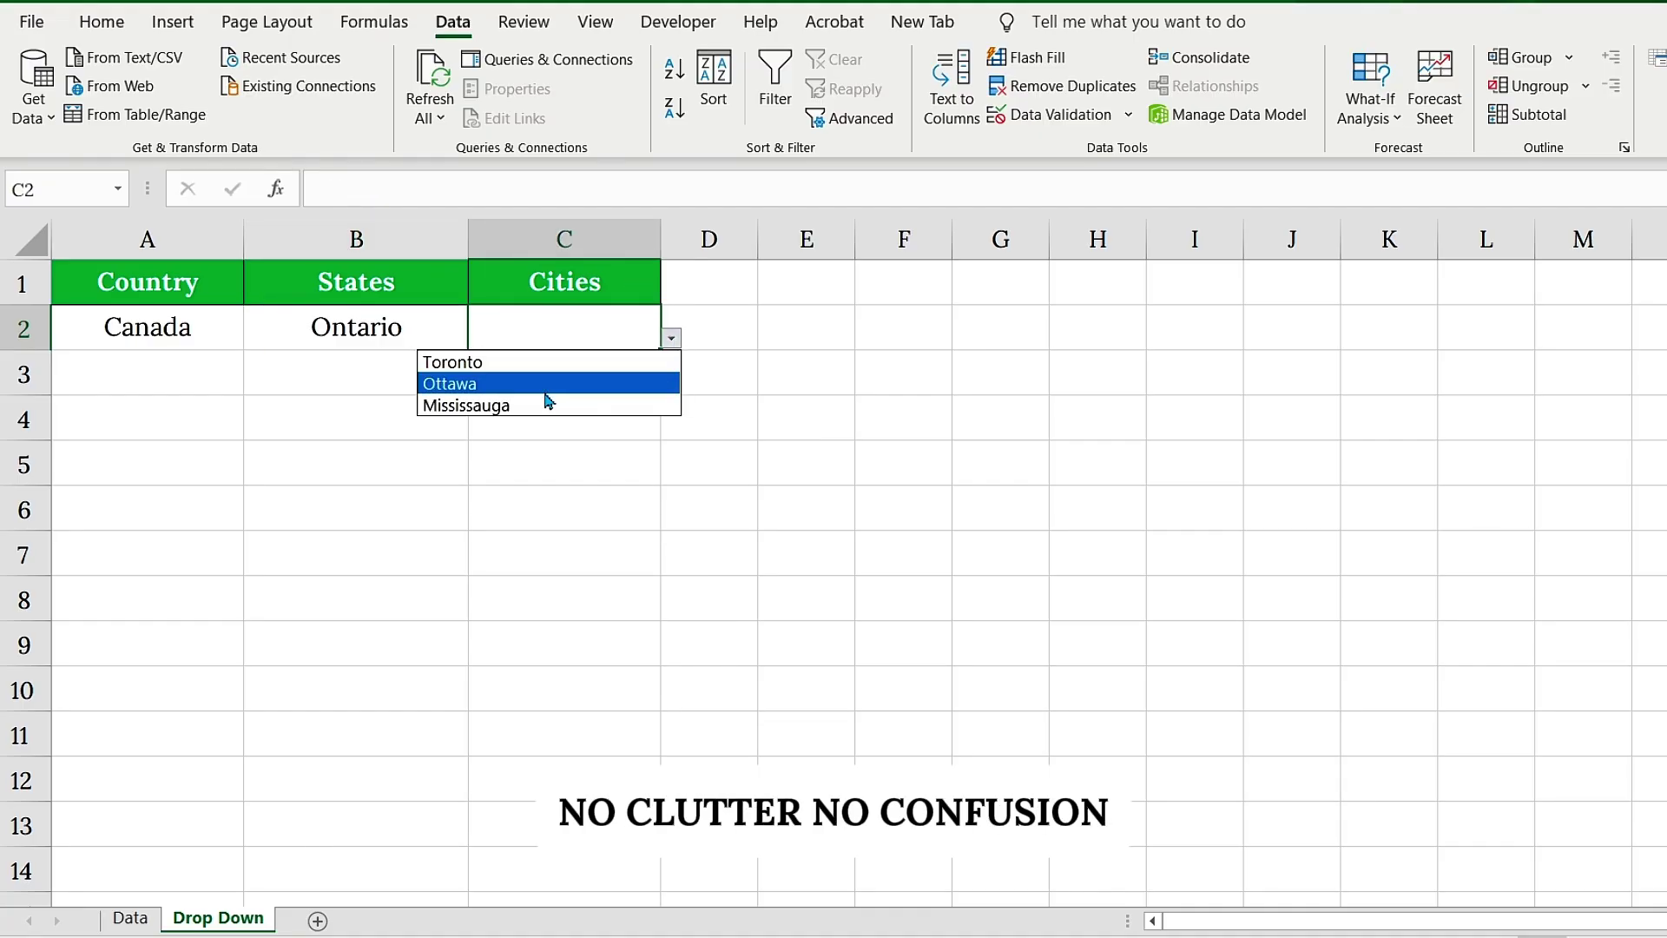
{"action": "left_click", "coordinate": [539, 362]}
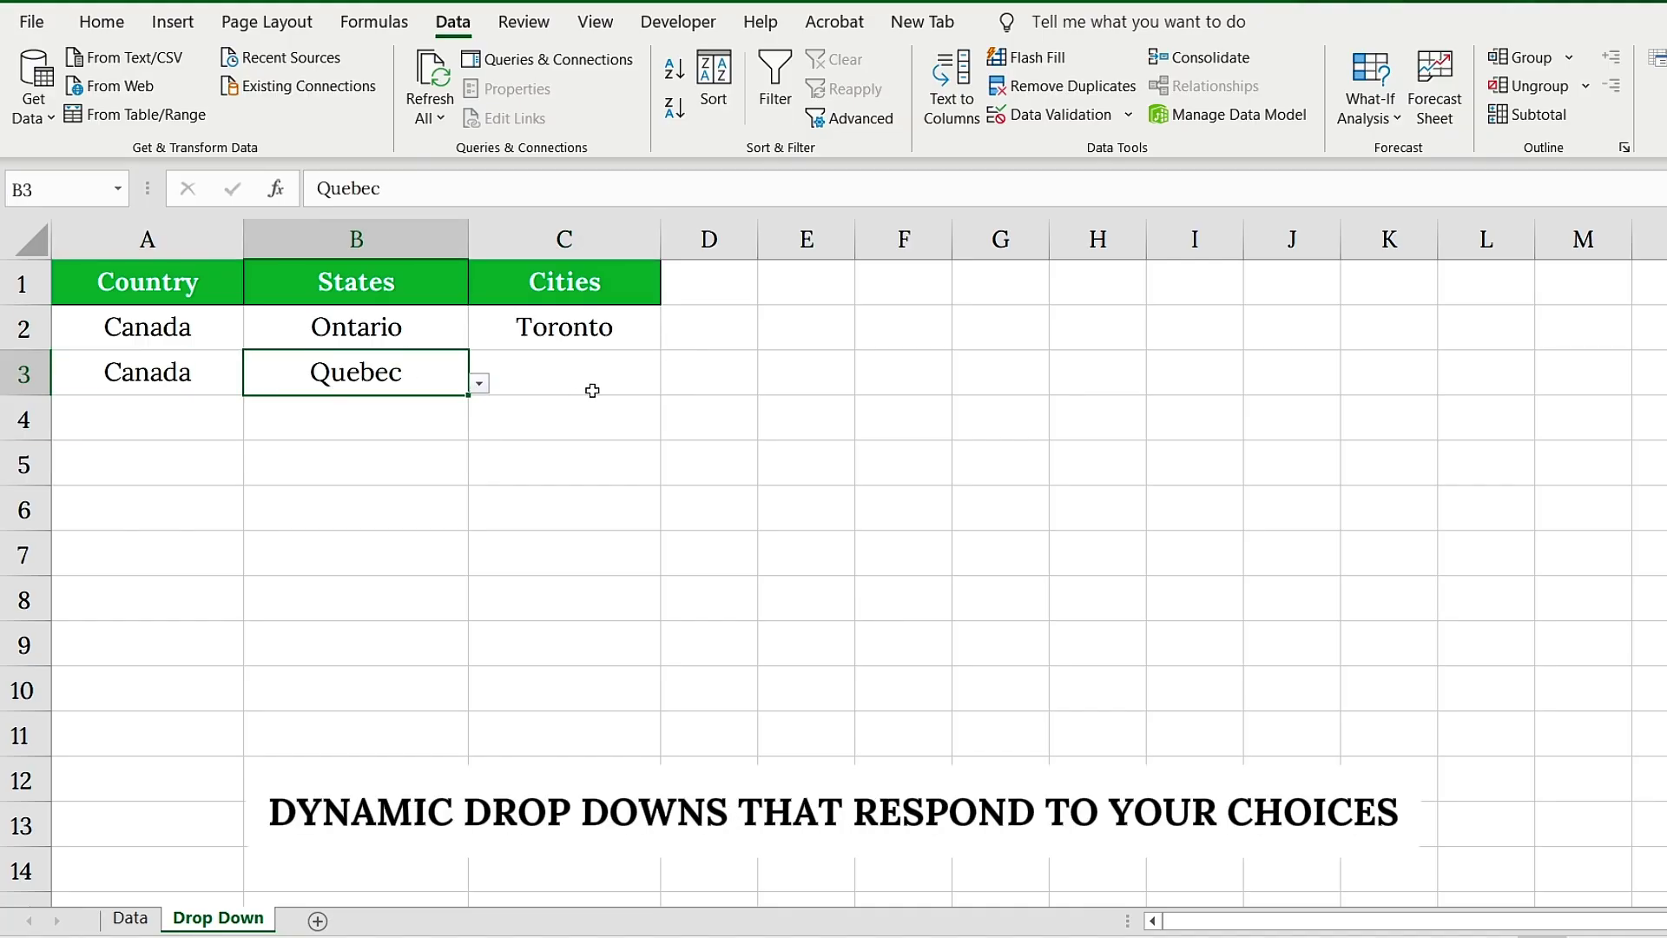
- Pick Laval for the Quebec row, and fill row 4 with USA, Texas and Dallas
{"action": "left_click", "coordinate": [257, 416]}
{"action": "left_click", "coordinate": [388, 413]}
{"action": "left_click", "coordinate": [564, 418]}
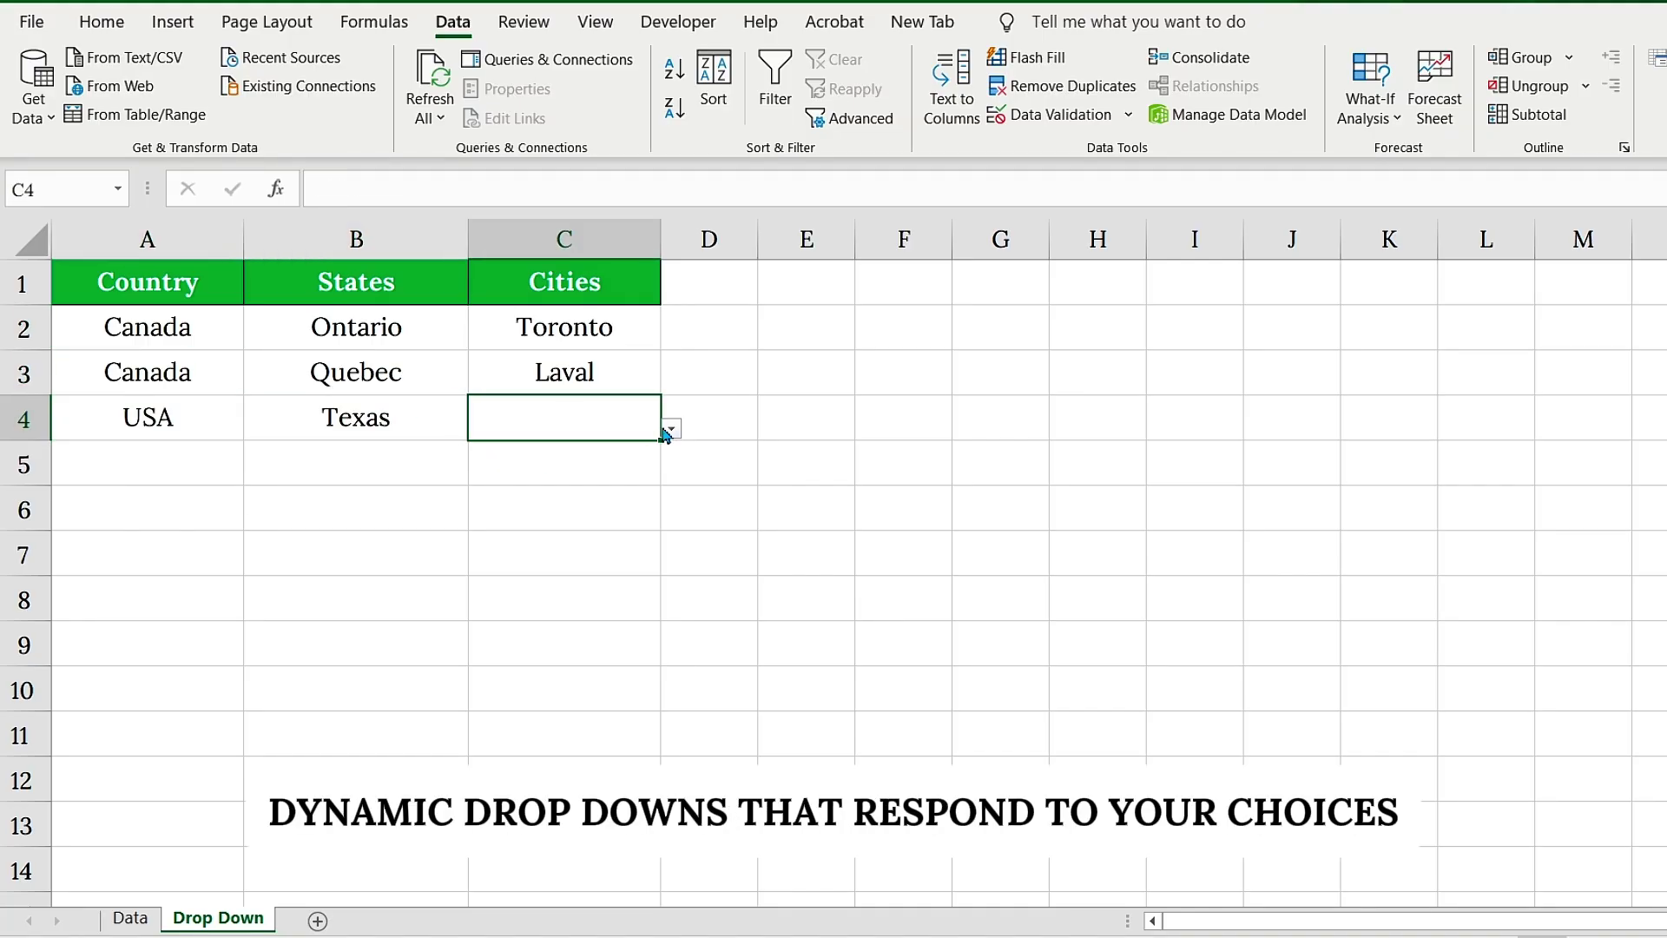
{"action": "left_click", "coordinate": [671, 428]}
- Fill row 5 with USA, Texas and Houston
{"action": "left_click", "coordinate": [178, 470]}
{"action": "left_click", "coordinate": [255, 473]}
{"action": "left_click", "coordinate": [35, 496]}
{"action": "left_click", "coordinate": [479, 474]}
{"action": "left_click", "coordinate": [217, 513]}
{"action": "left_click", "coordinate": [671, 473]}
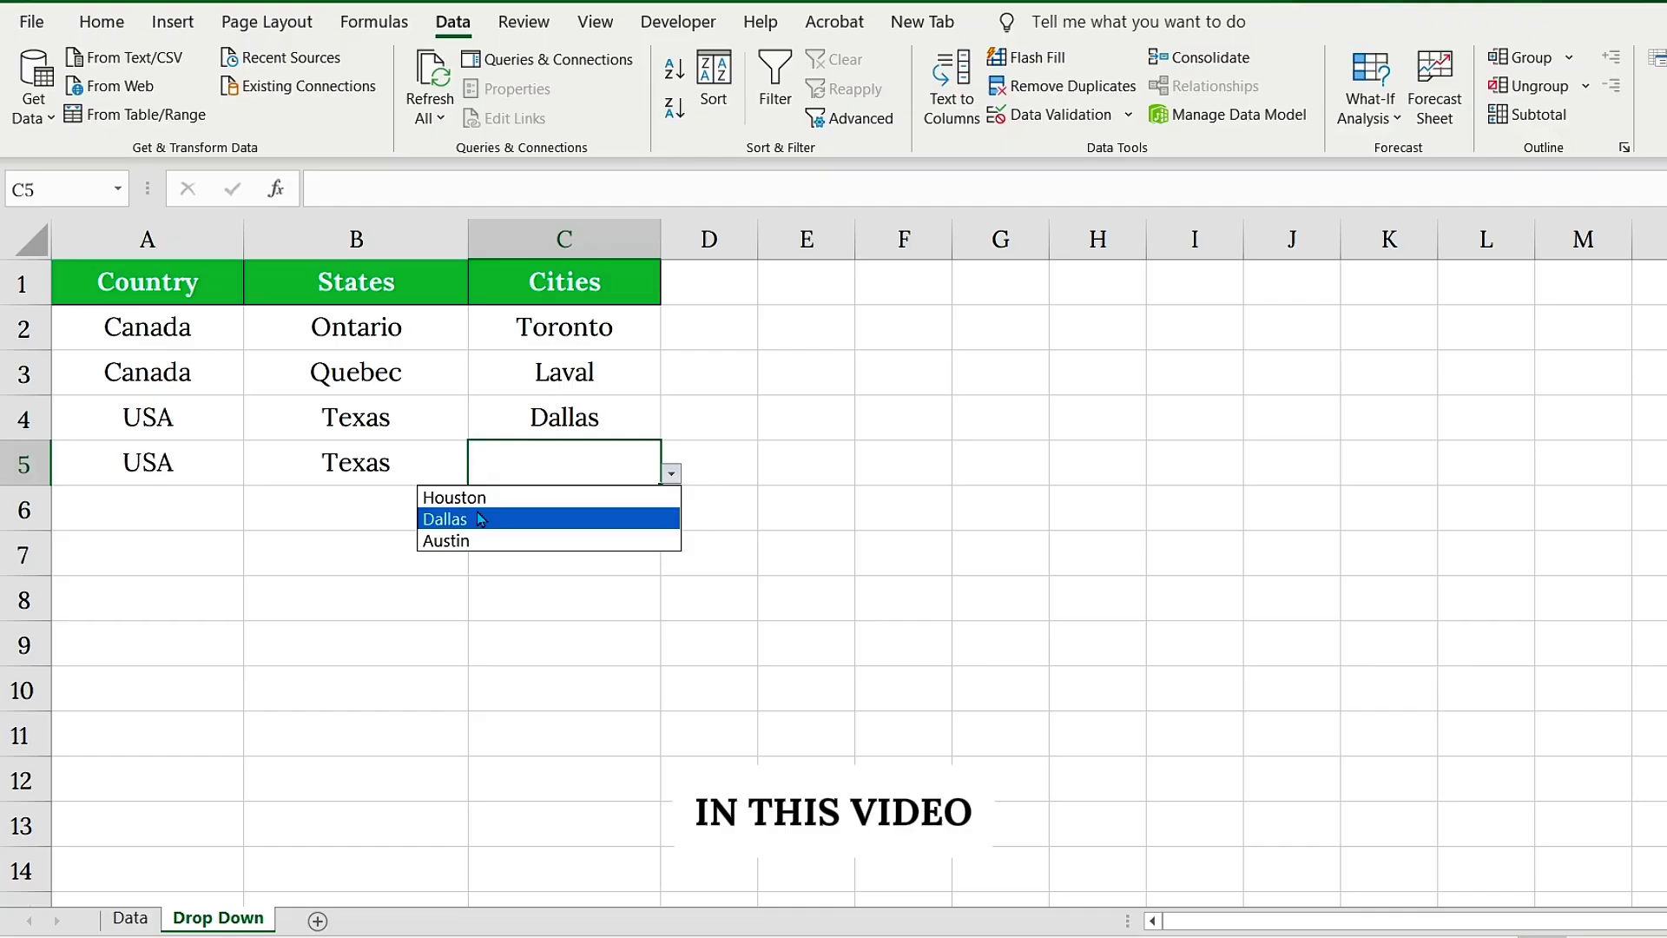
{"action": "left_click", "coordinate": [451, 491]}
{"action": "left_click", "coordinate": [253, 519]}
- Fill row 6 with Canada, Ontario and Ottawa
{"action": "left_click", "coordinate": [130, 566]}
{"action": "left_click", "coordinate": [356, 508]}
{"action": "left_click", "coordinate": [480, 519]}
{"action": "left_click", "coordinate": [304, 541]}
{"action": "left_click", "coordinate": [564, 508]}
{"action": "left_click", "coordinate": [672, 518]}
{"action": "left_click", "coordinate": [573, 563]}
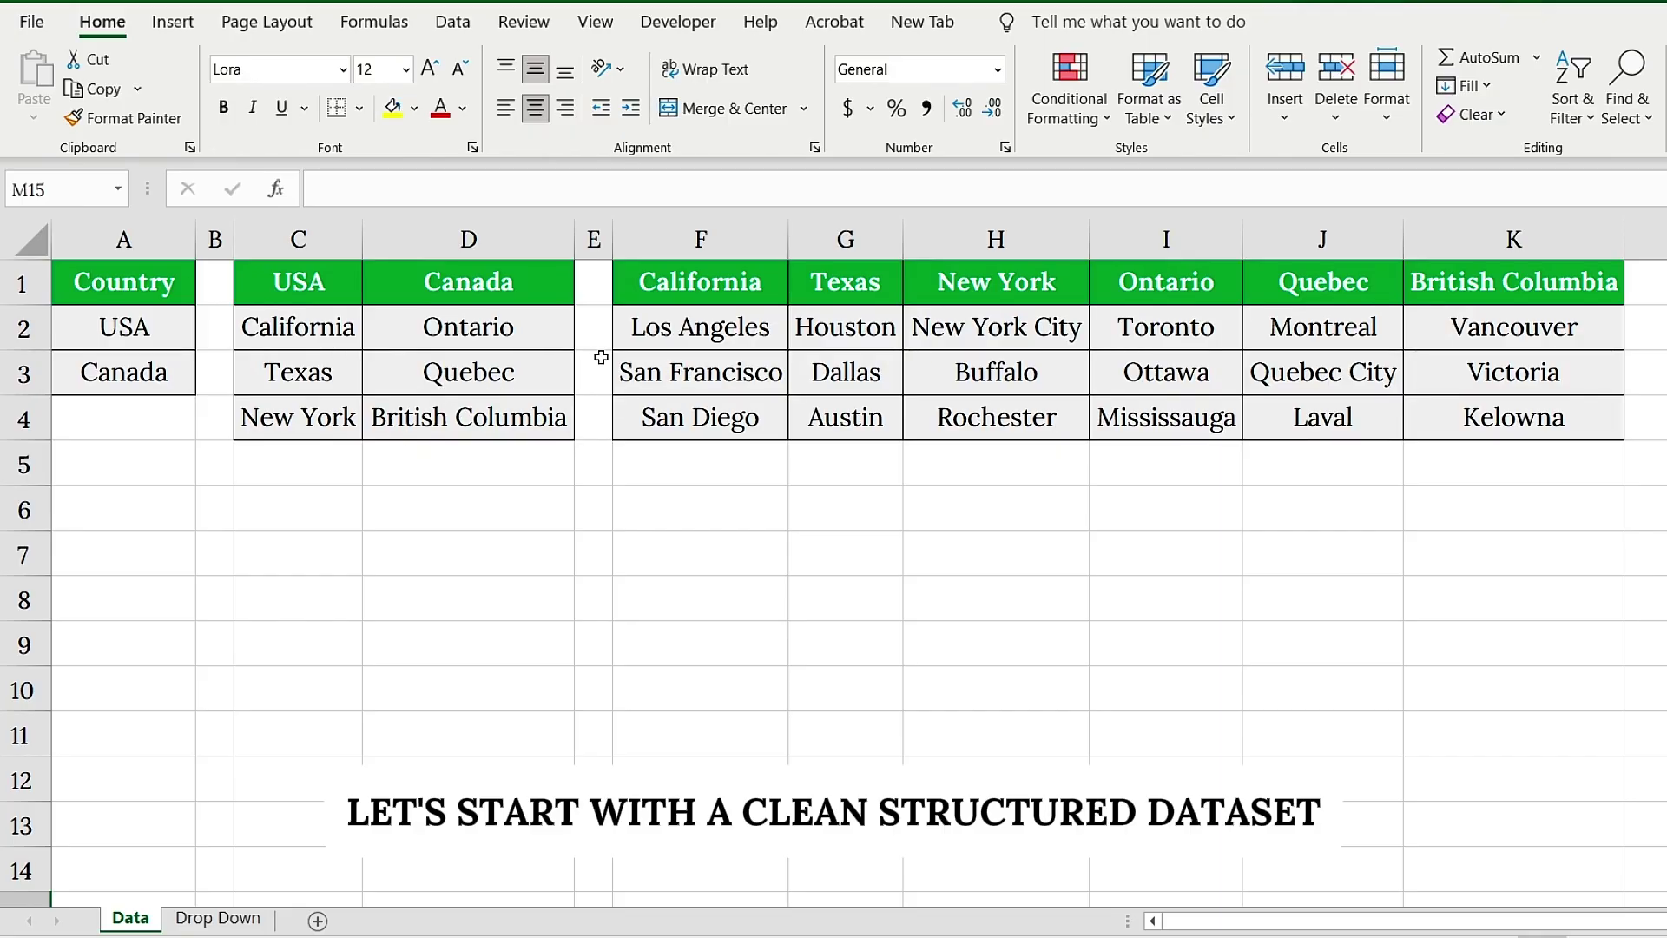
{"action": "left_click", "coordinate": [121, 240]}
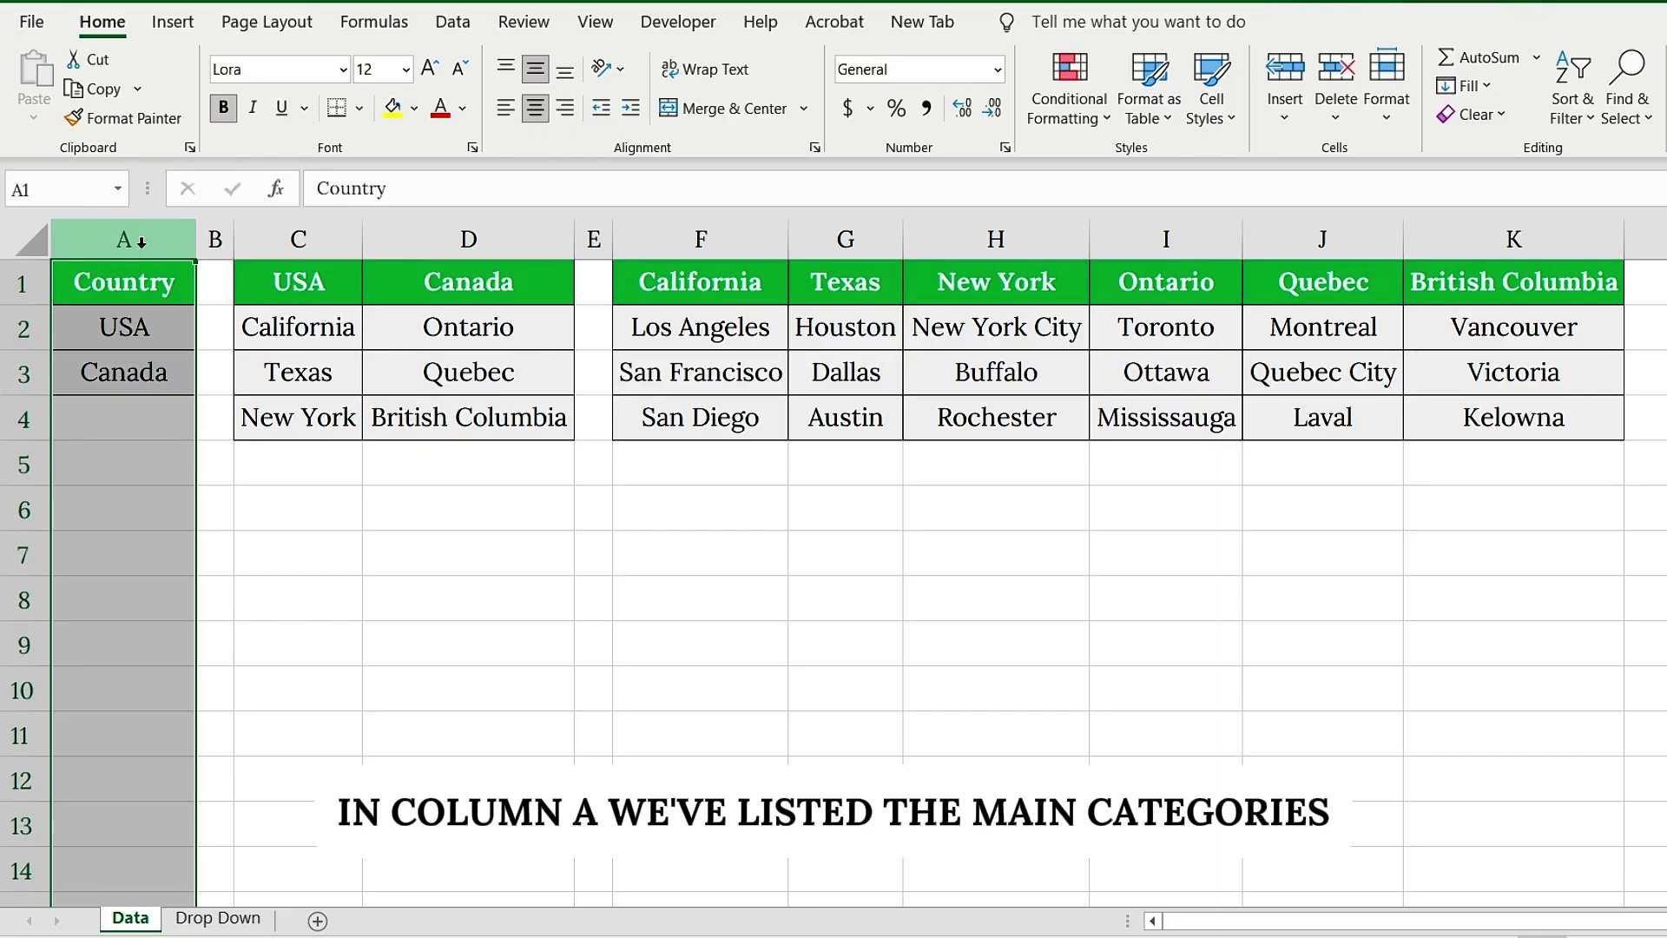
{"action": "left_click", "coordinate": [165, 286]}
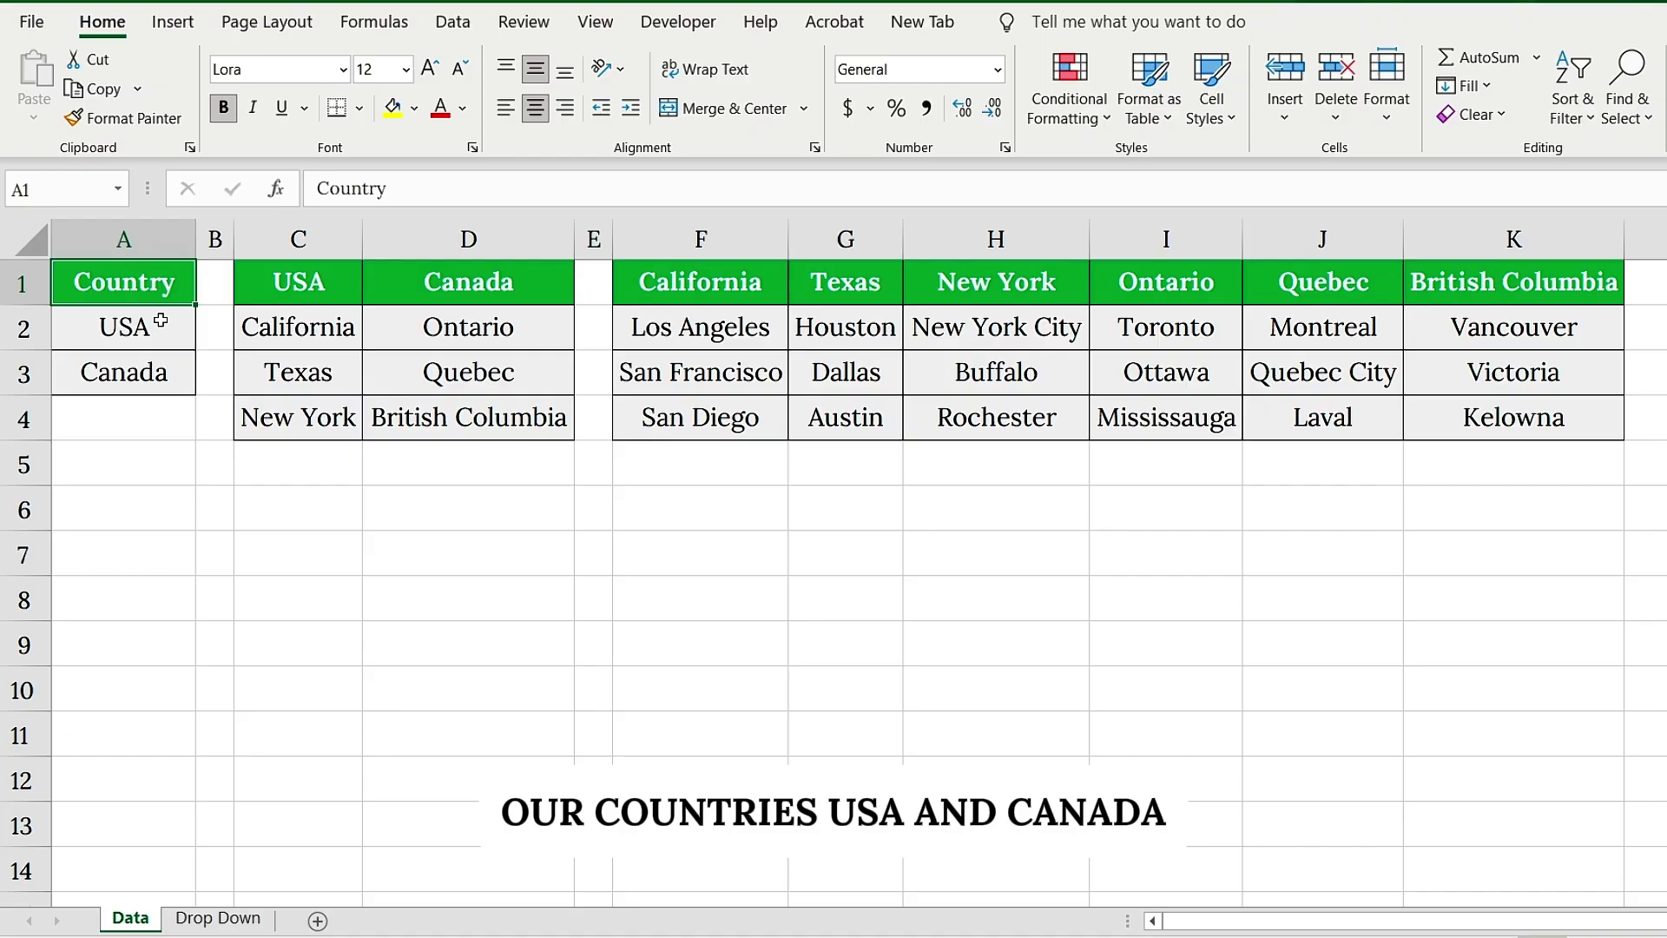
{"action": "left_click", "coordinate": [164, 327]}
{"action": "left_click", "coordinate": [170, 372]}
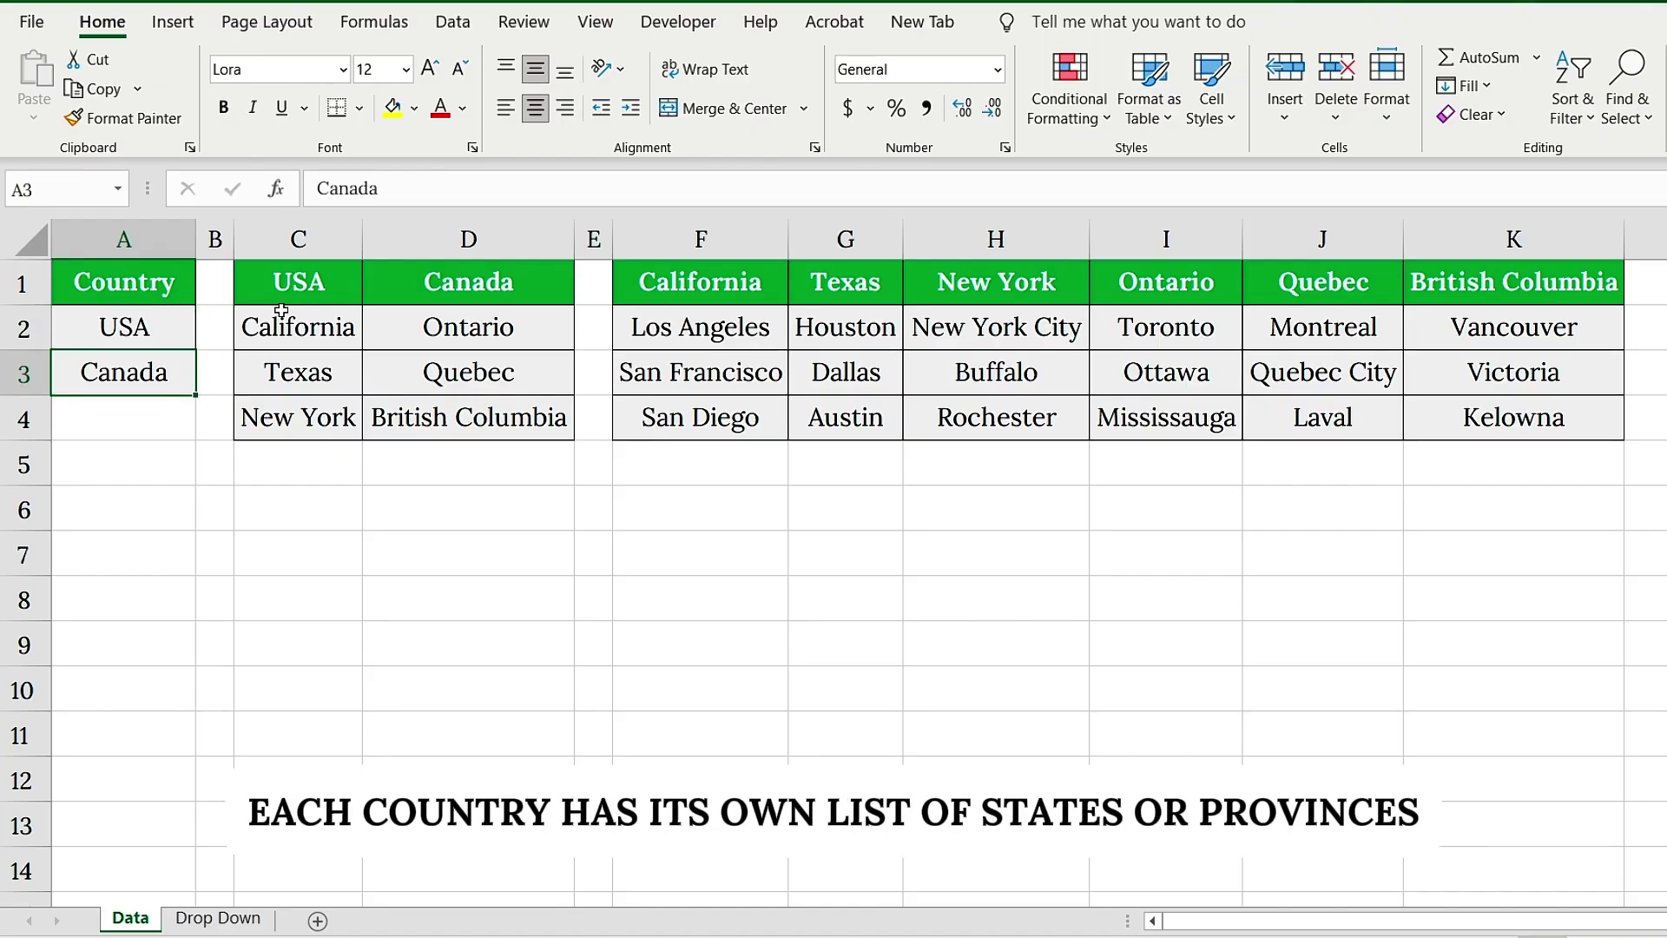
{"action": "left_click_drag", "start_coordinate": [287, 293], "coordinate": [482, 404]}
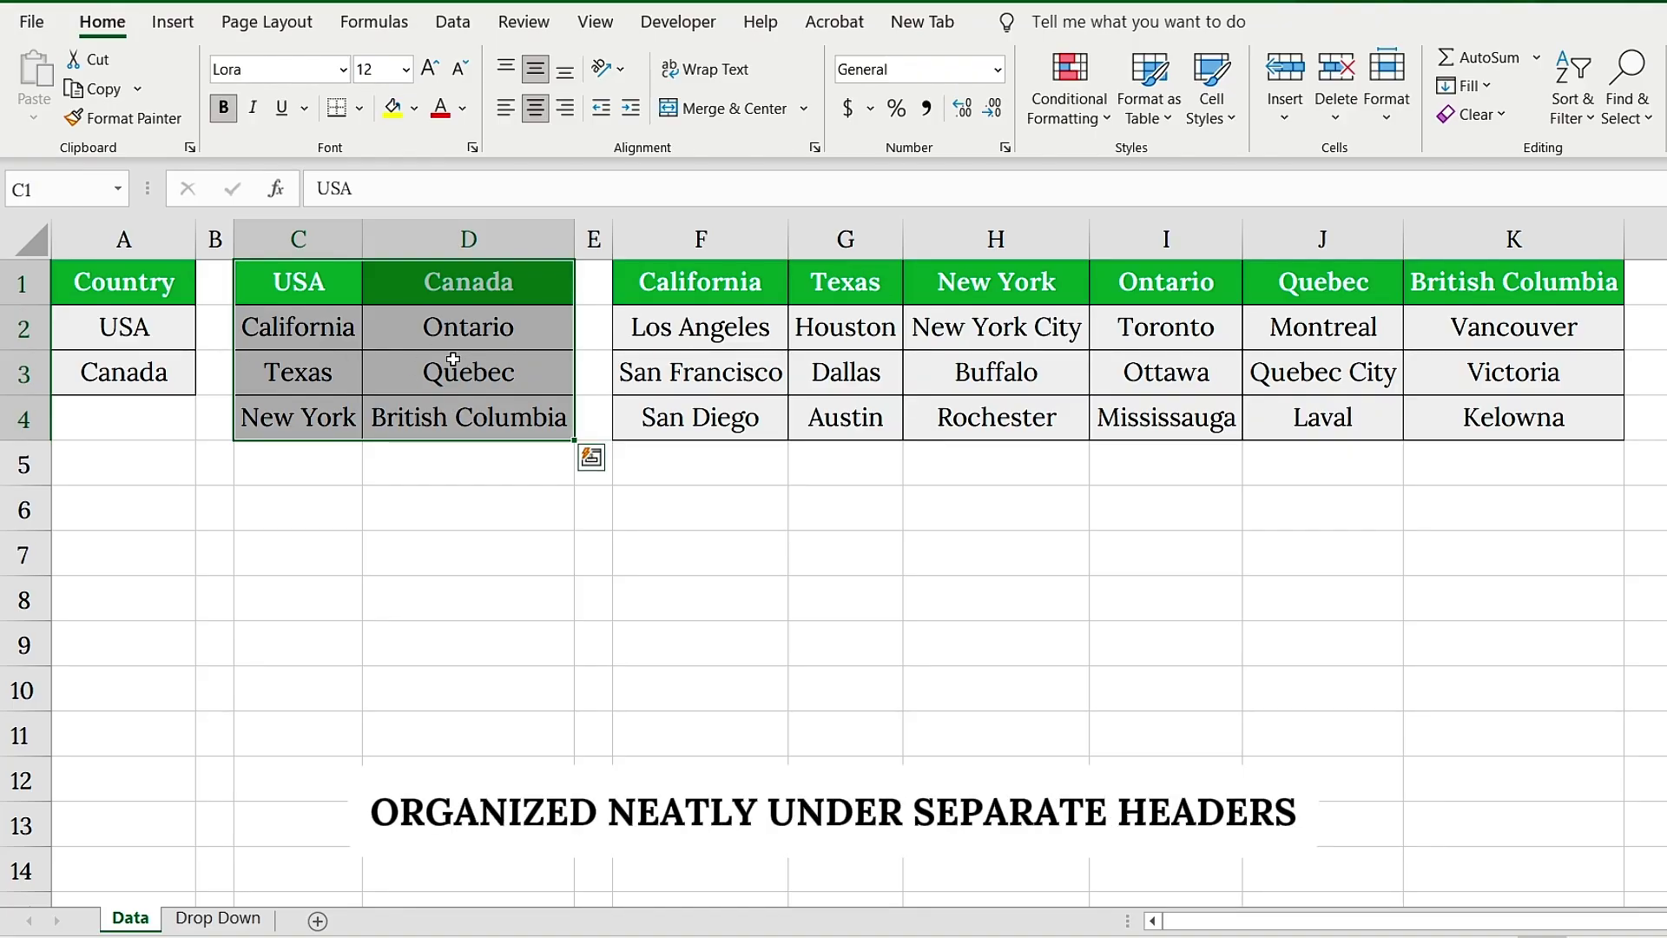
{"action": "left_click_drag", "start_coordinate": [712, 285], "coordinate": [1441, 398]}
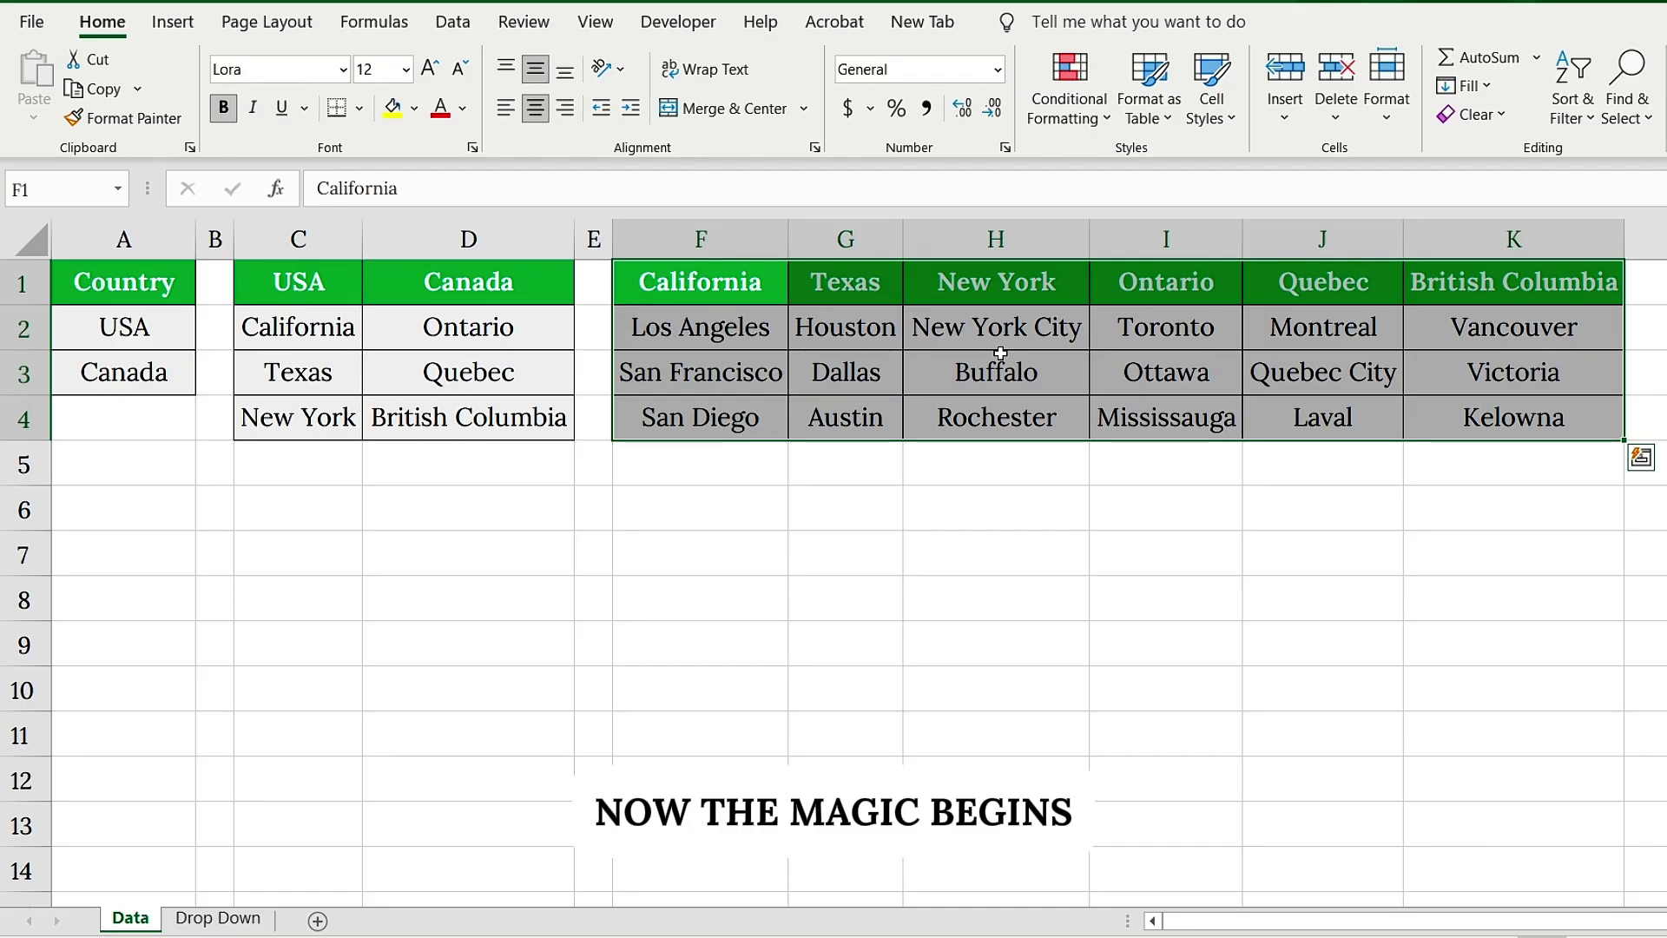
- Select the Country list A1:A3 with its header, abandoning a hand-typed name
{"action": "key", "text": "Escape"}
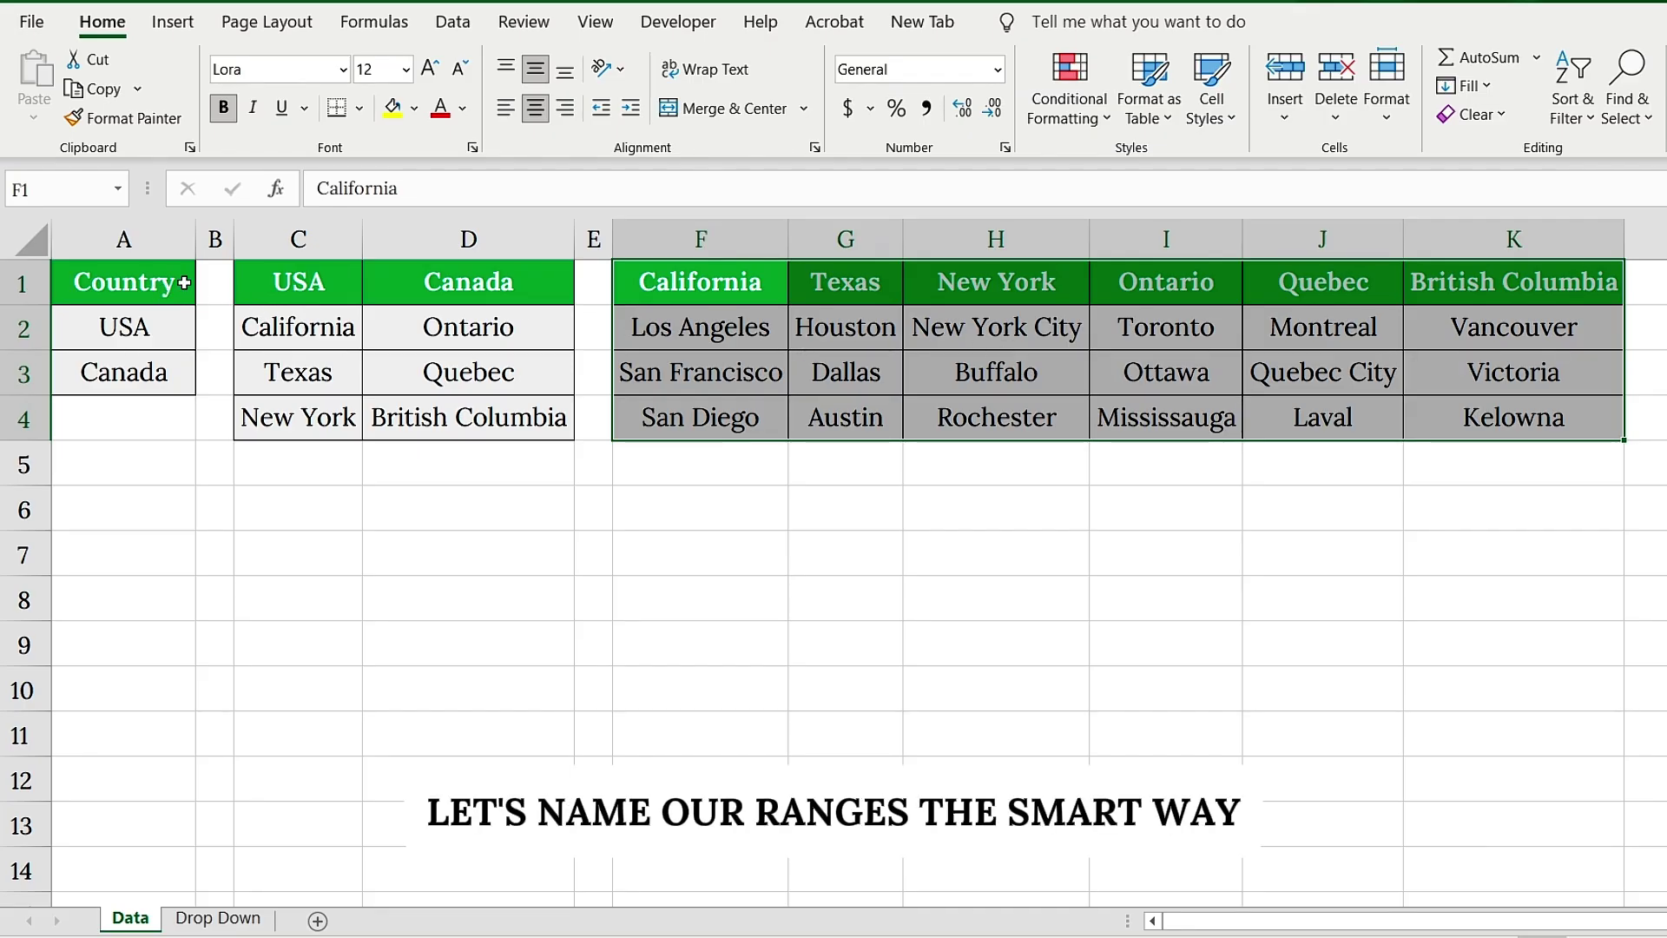
{"action": "left_click_drag", "start_coordinate": [169, 287], "coordinate": [165, 374]}
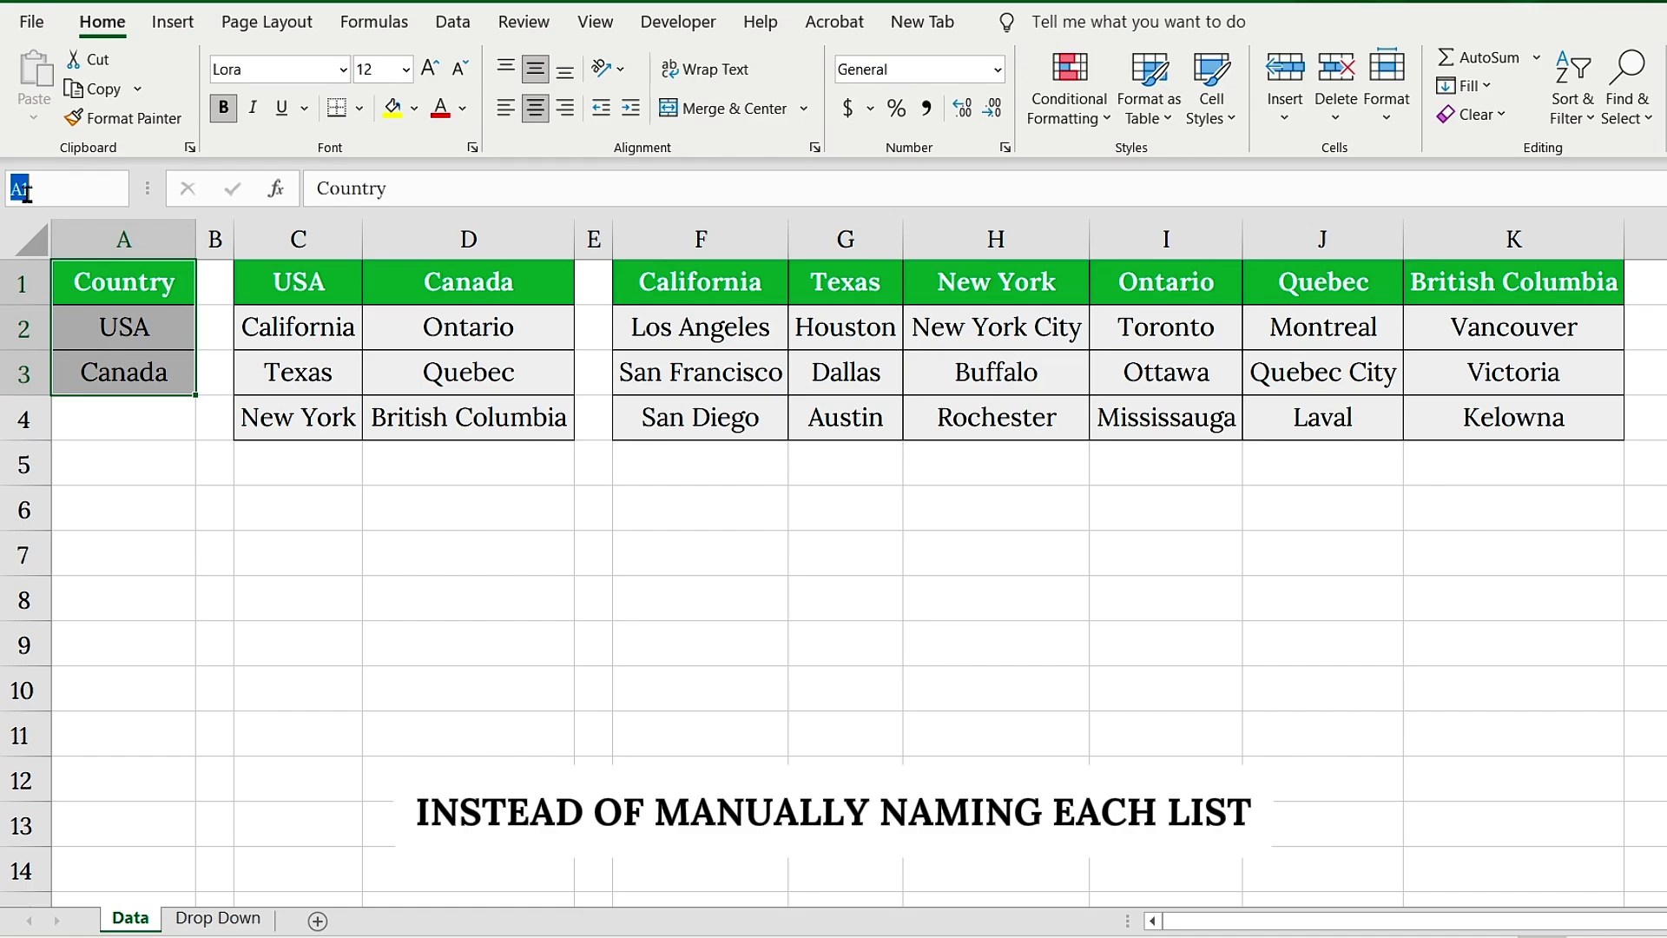
{"action": "left_click", "coordinate": [28, 190]}
{"action": "type", "text": "Country"}
{"action": "key", "text": "Escape"}
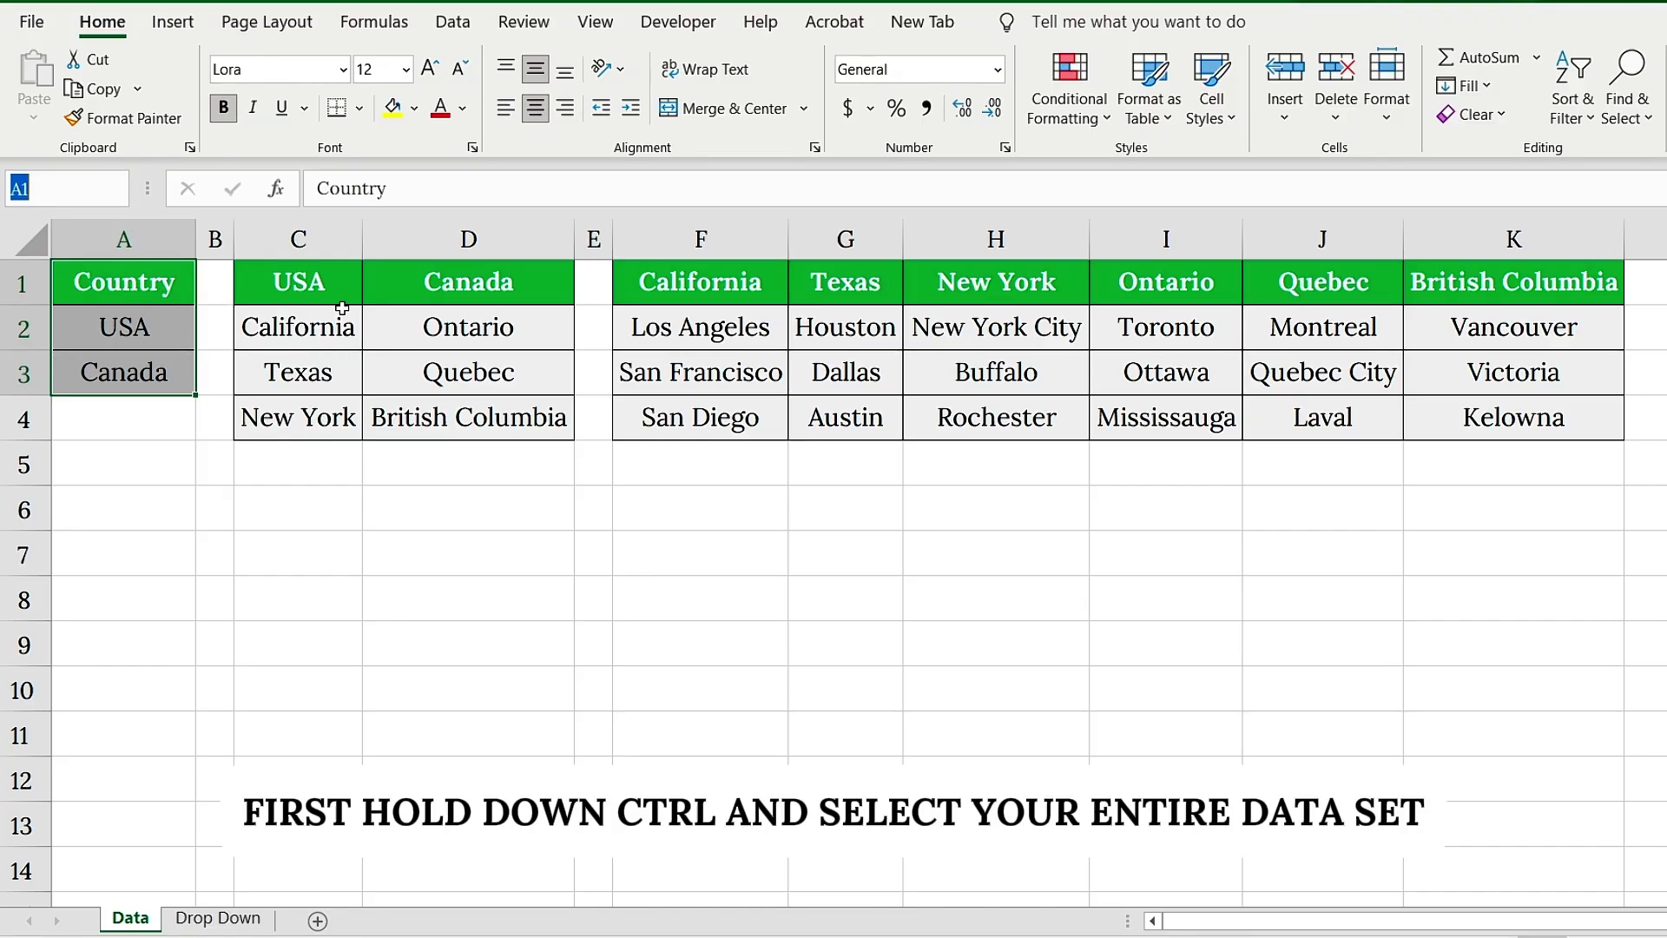
- Add the USA and Canada state lists and all six city lists to the selection
{"action": "left_click_drag", "start_coordinate": [323, 283], "coordinate": [297, 417]}
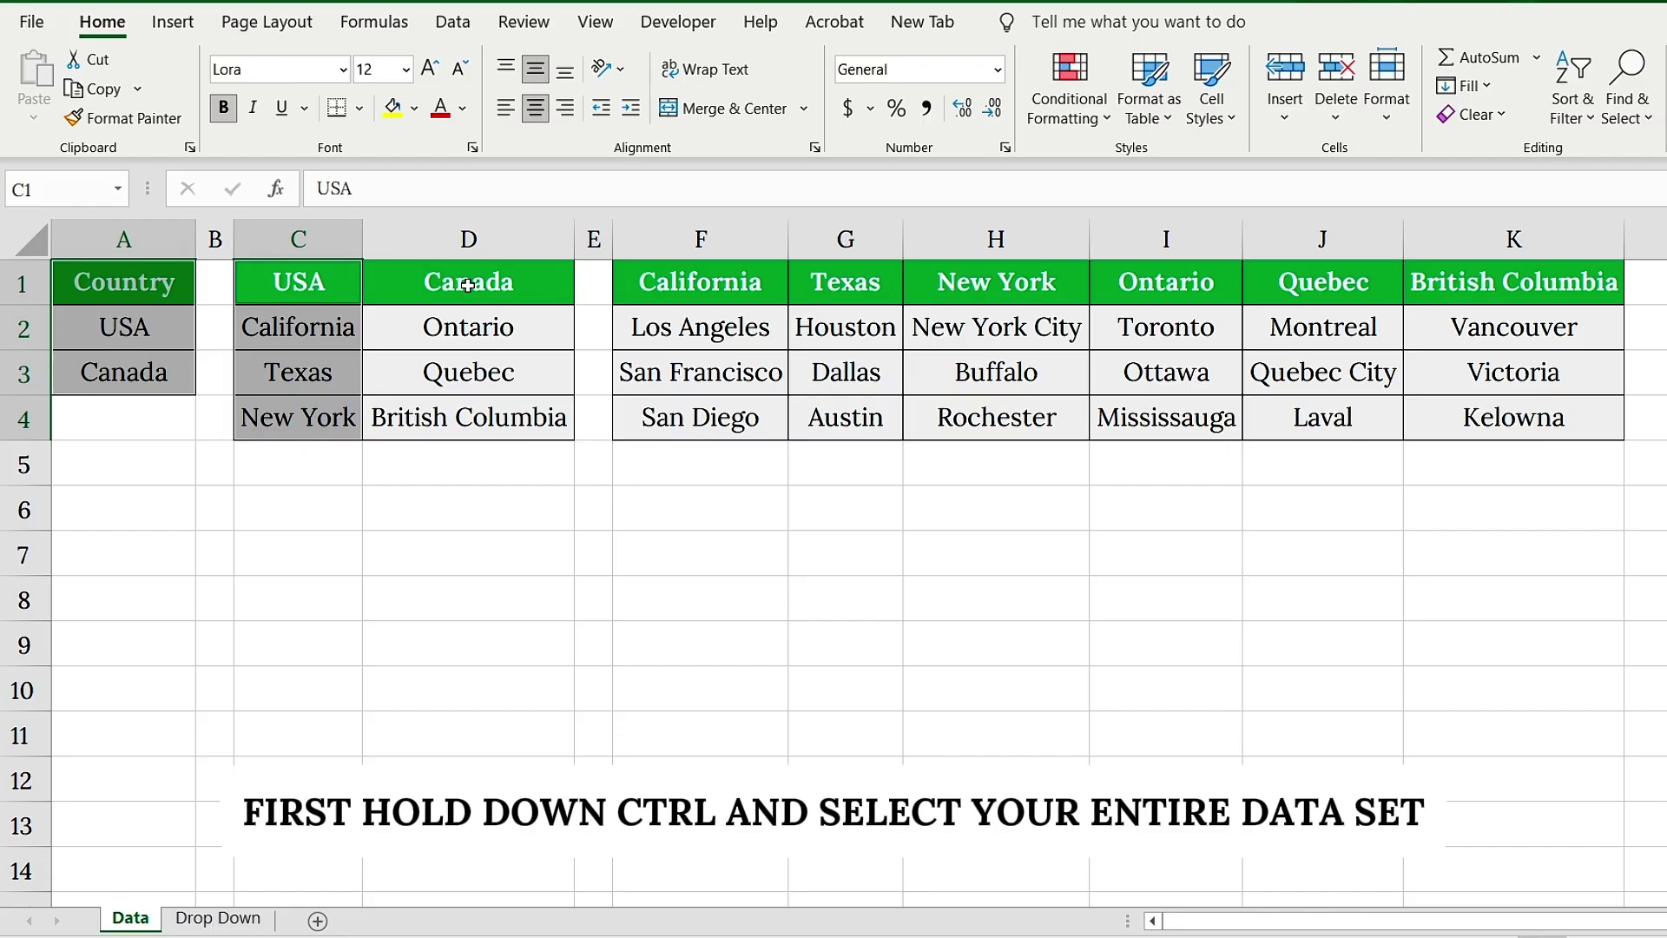
{"action": "left_click_drag", "start_coordinate": [469, 283], "coordinate": [469, 417]}
{"action": "left_click_drag", "start_coordinate": [679, 282], "coordinate": [701, 417]}
{"action": "left_click_drag", "start_coordinate": [845, 283], "coordinate": [846, 417]}
{"action": "left_click_drag", "start_coordinate": [998, 283], "coordinate": [1049, 416]}
{"action": "left_click_drag", "start_coordinate": [1166, 283], "coordinate": [1166, 419]}
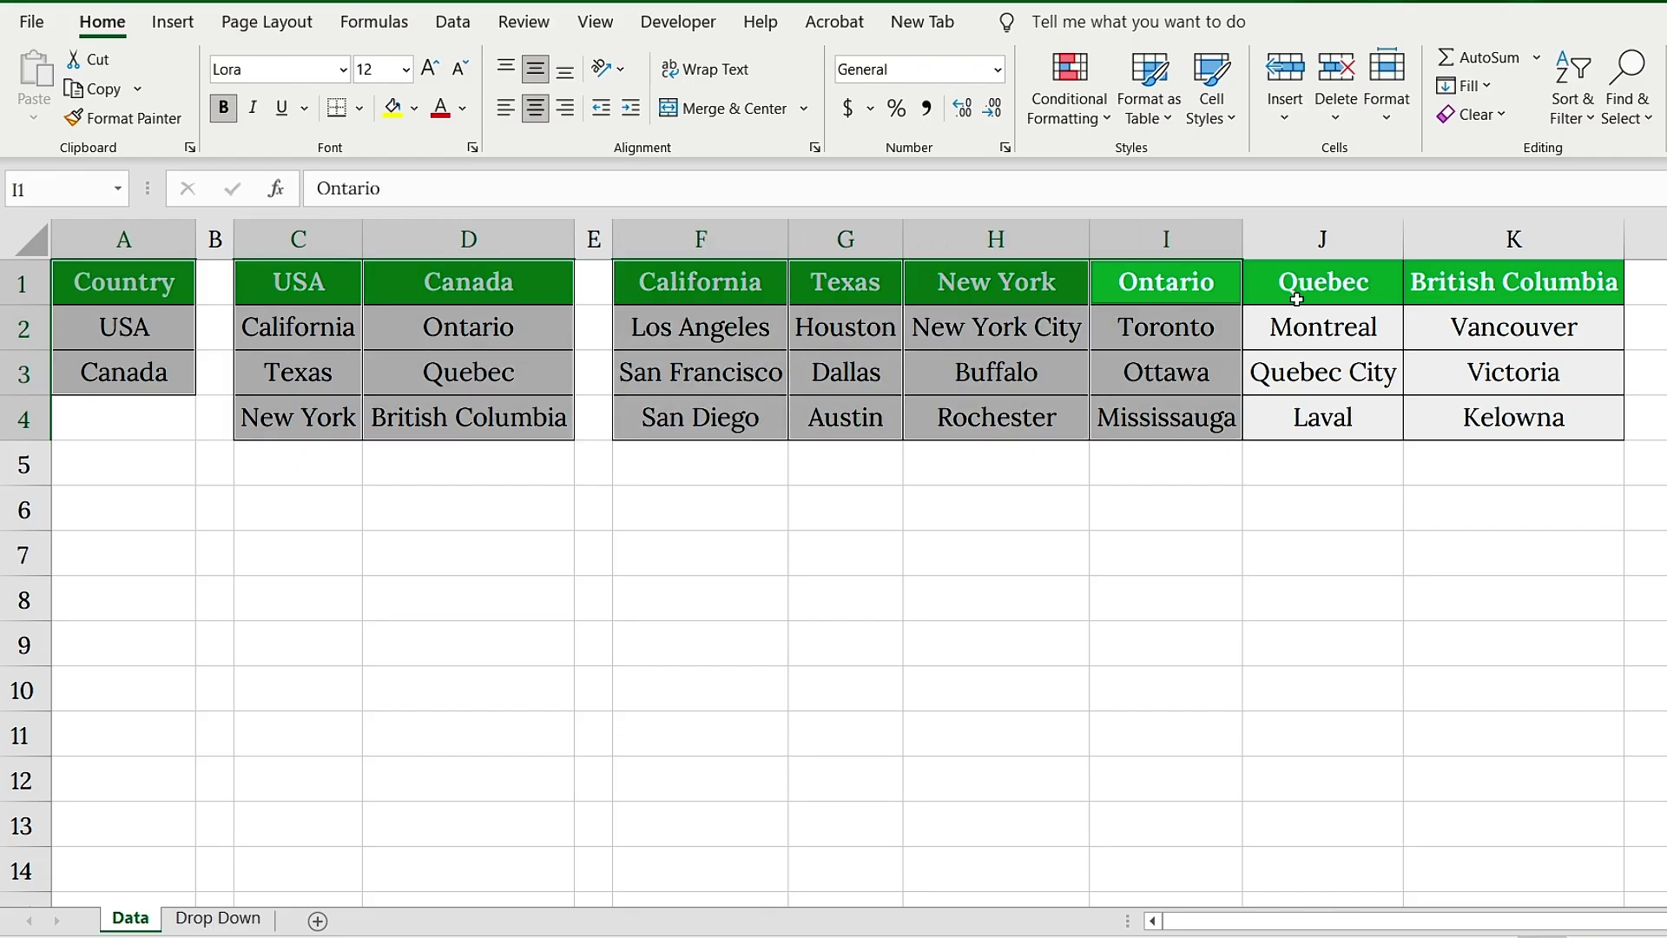
{"action": "left_click_drag", "start_coordinate": [1323, 283], "coordinate": [1324, 416]}
{"action": "left_click_drag", "start_coordinate": [1514, 283], "coordinate": [1514, 419]}
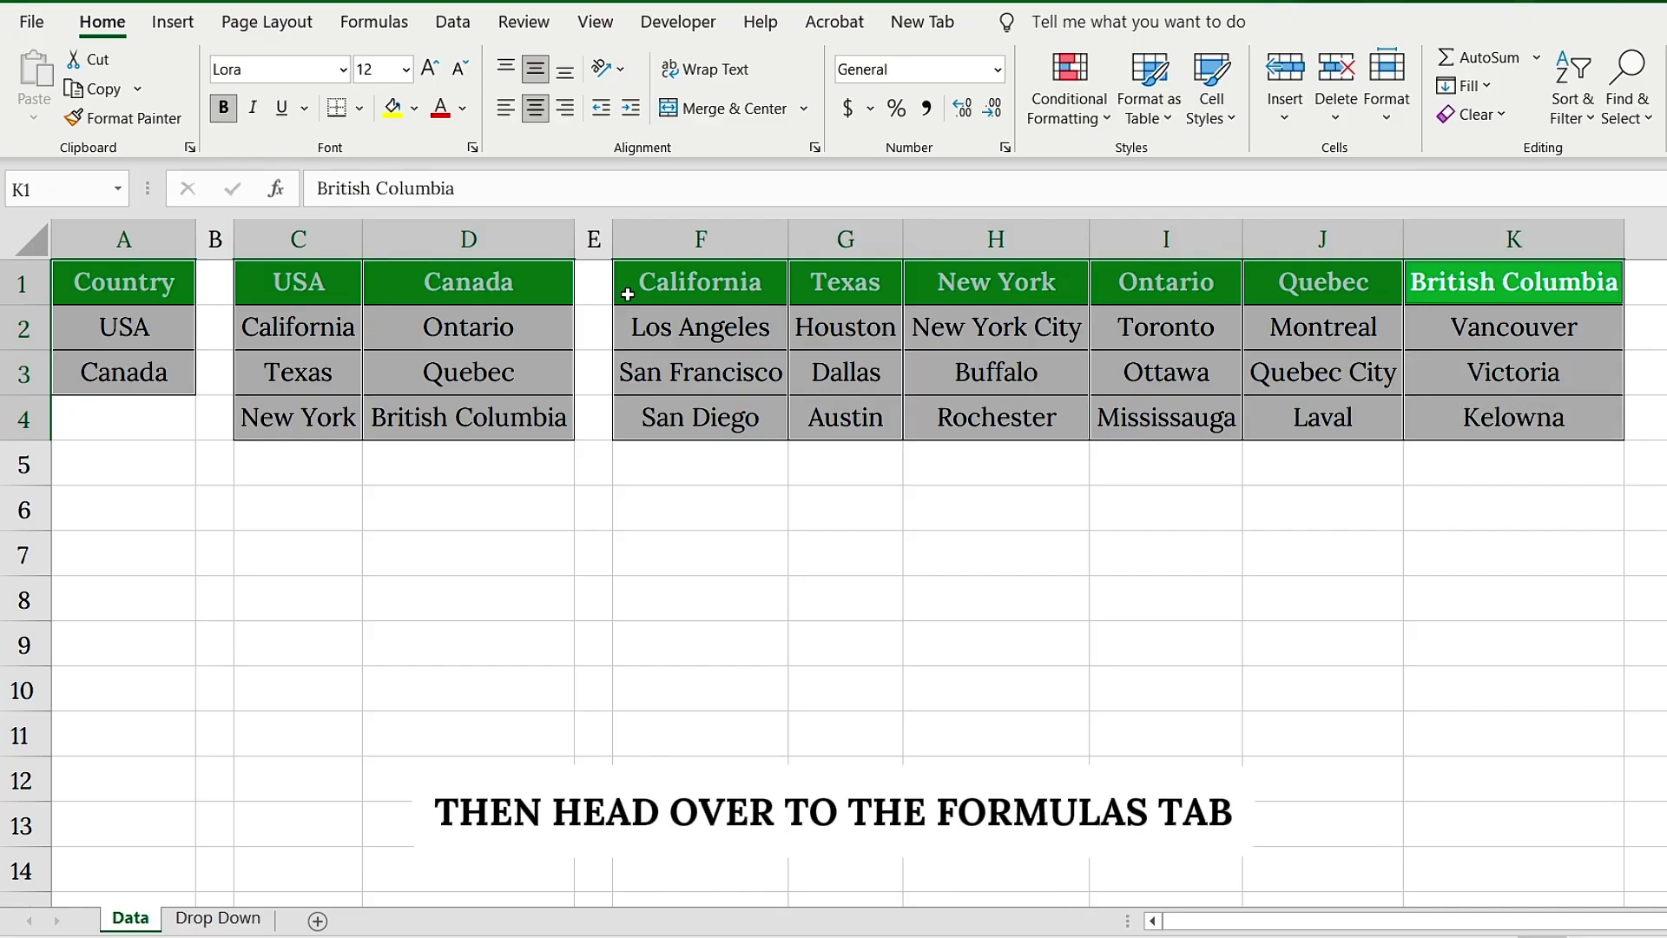
- Use Formulas > Create from Selection with Top row ticked to name every selected list
{"action": "left_click", "coordinate": [380, 24]}
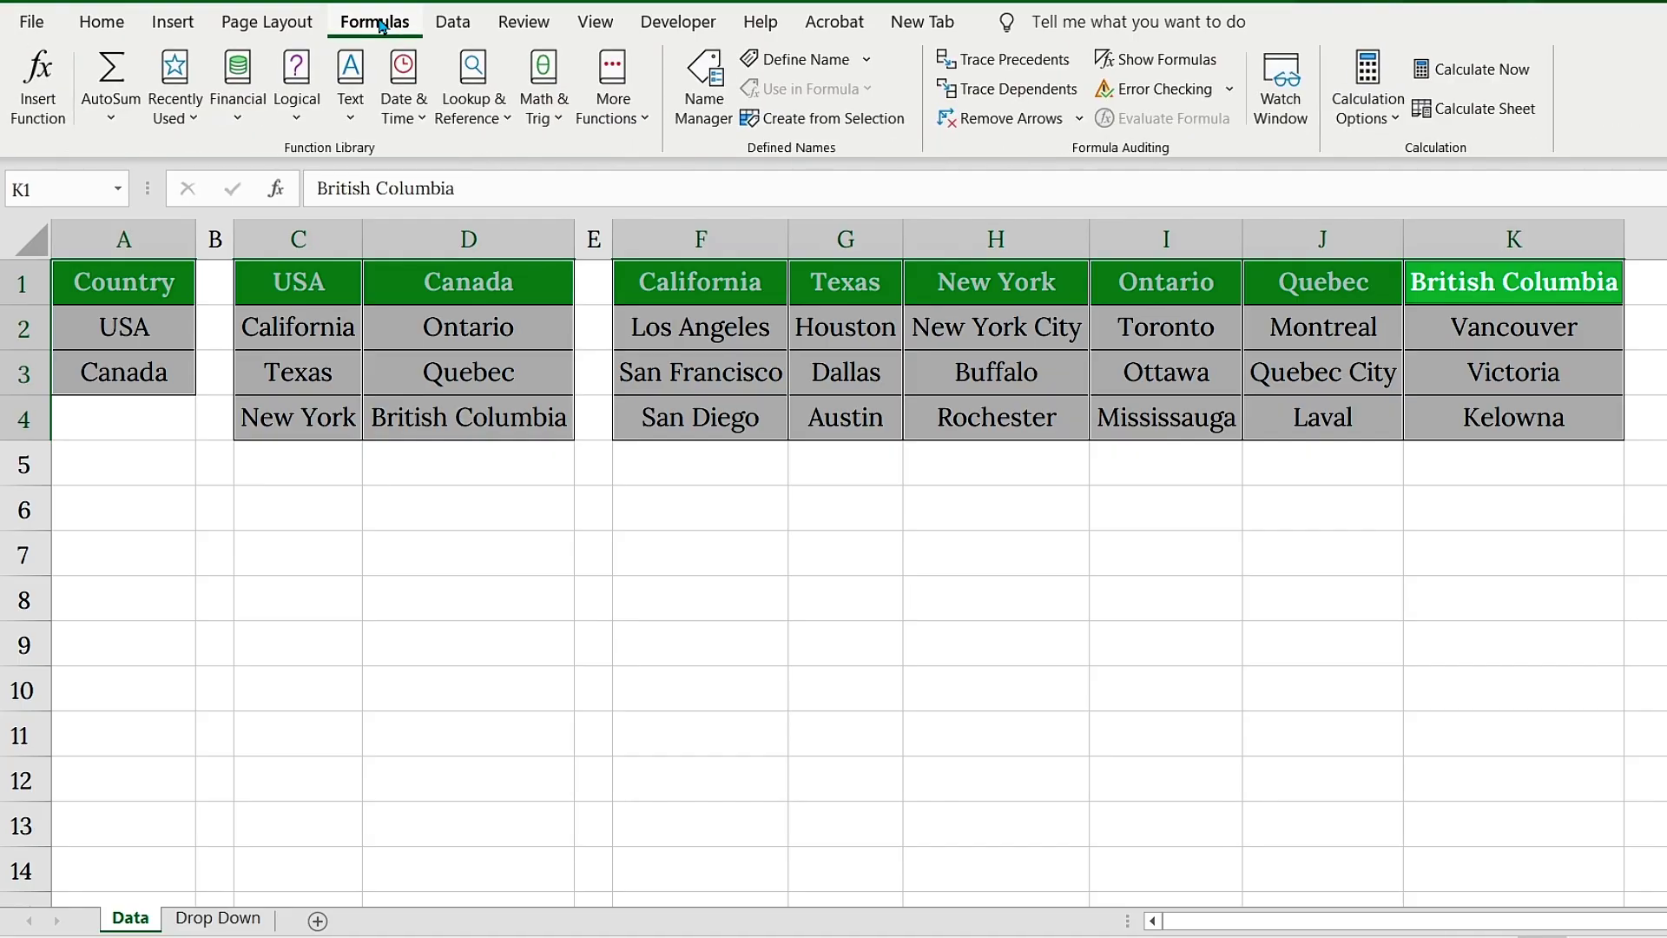
{"action": "left_click", "coordinate": [890, 121]}
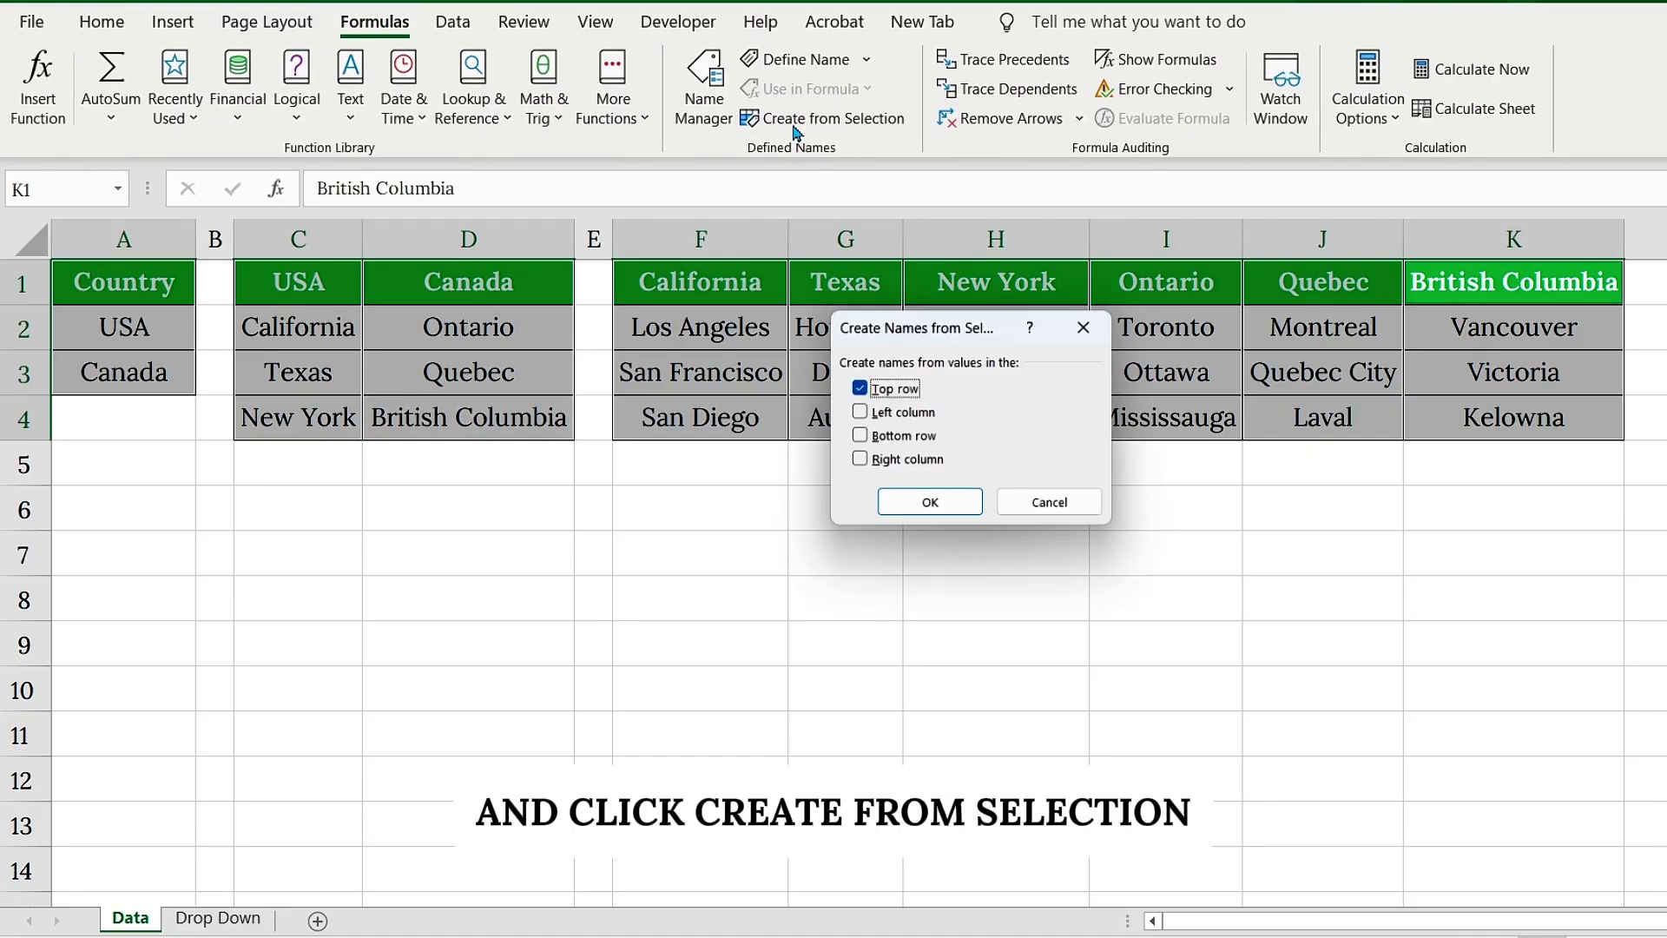
{"action": "left_click", "coordinate": [881, 393]}
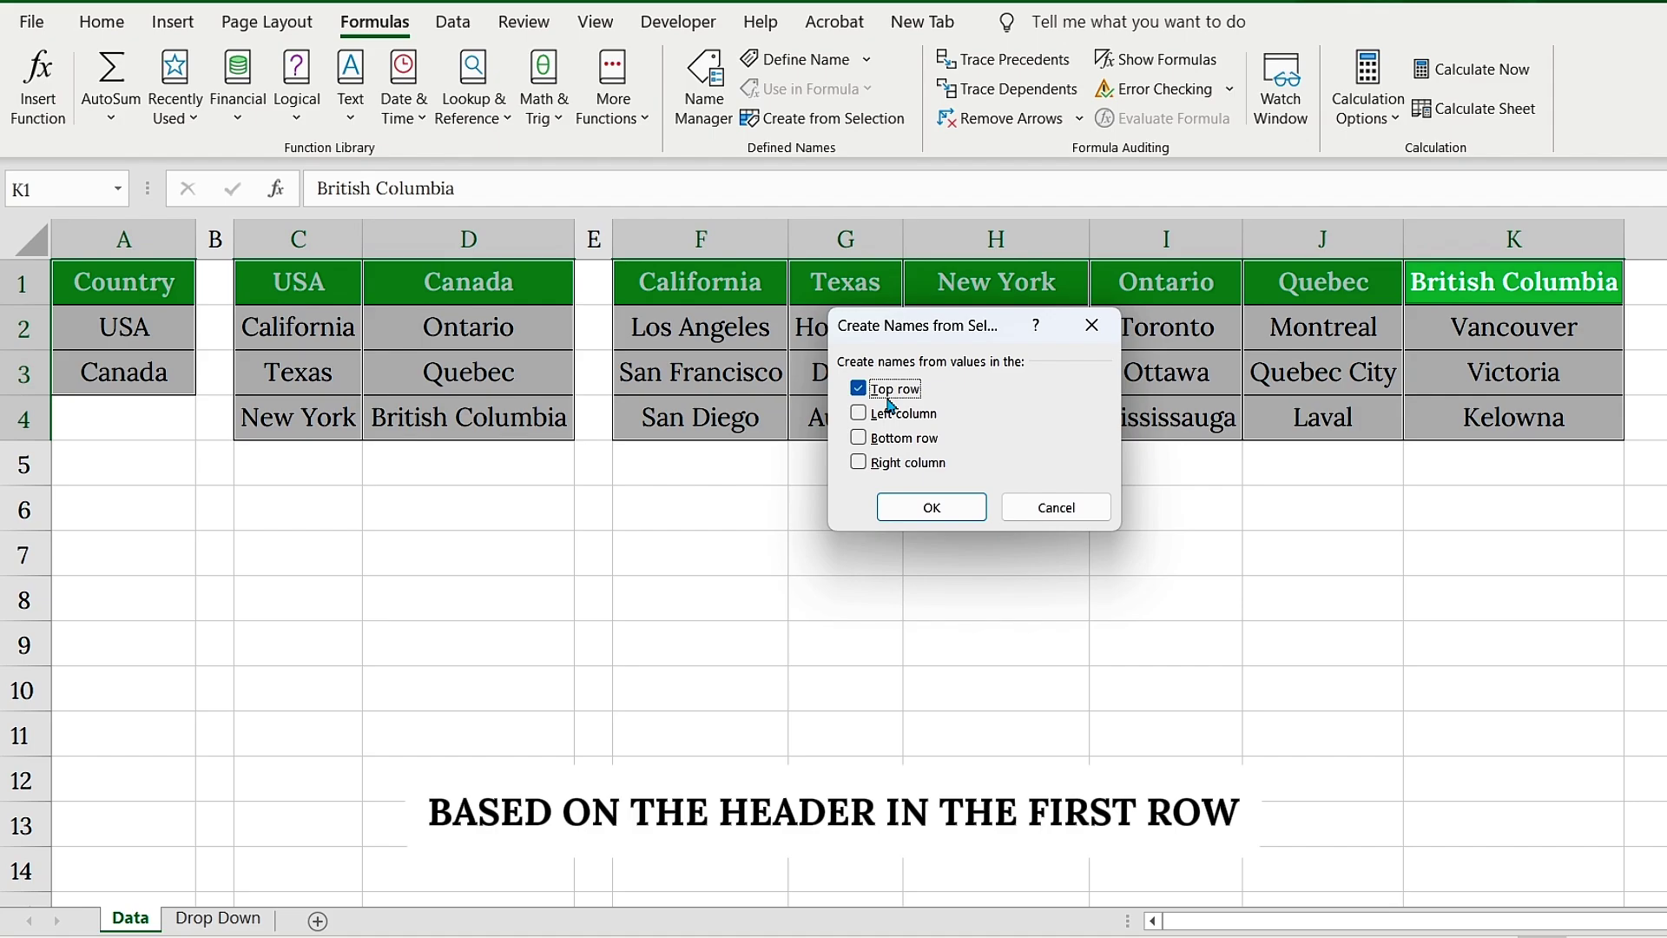
{"action": "left_click", "coordinate": [926, 506]}
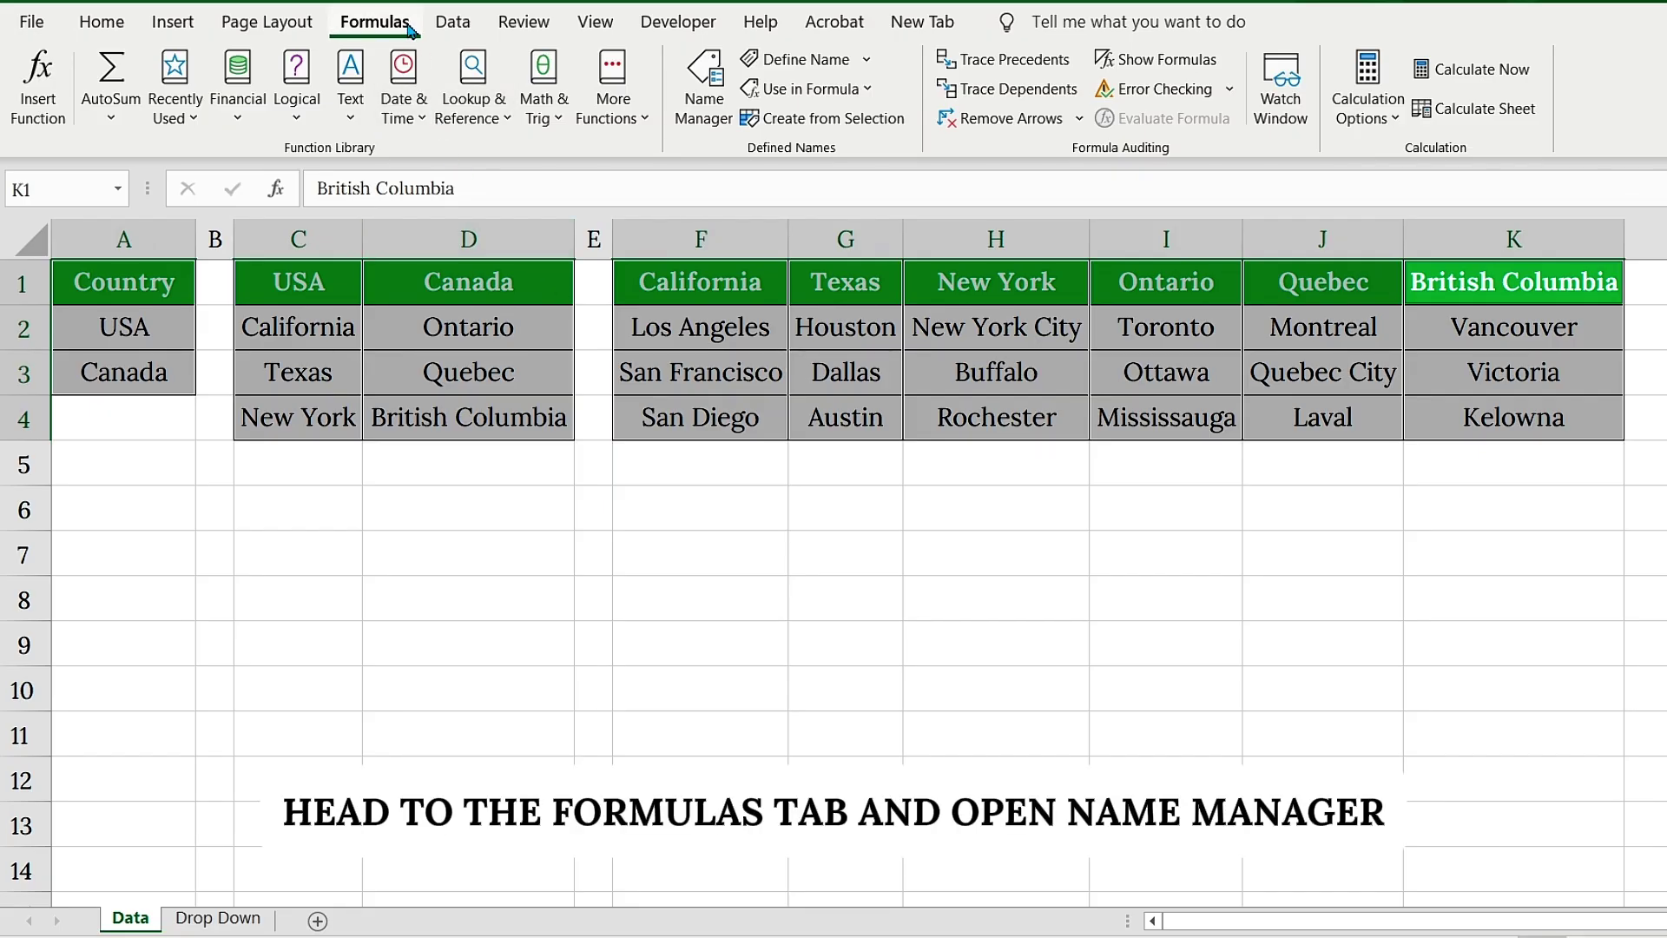
- Open Name Manager to review the nine created names, such as British_Columbia
{"action": "left_click", "coordinate": [704, 103]}
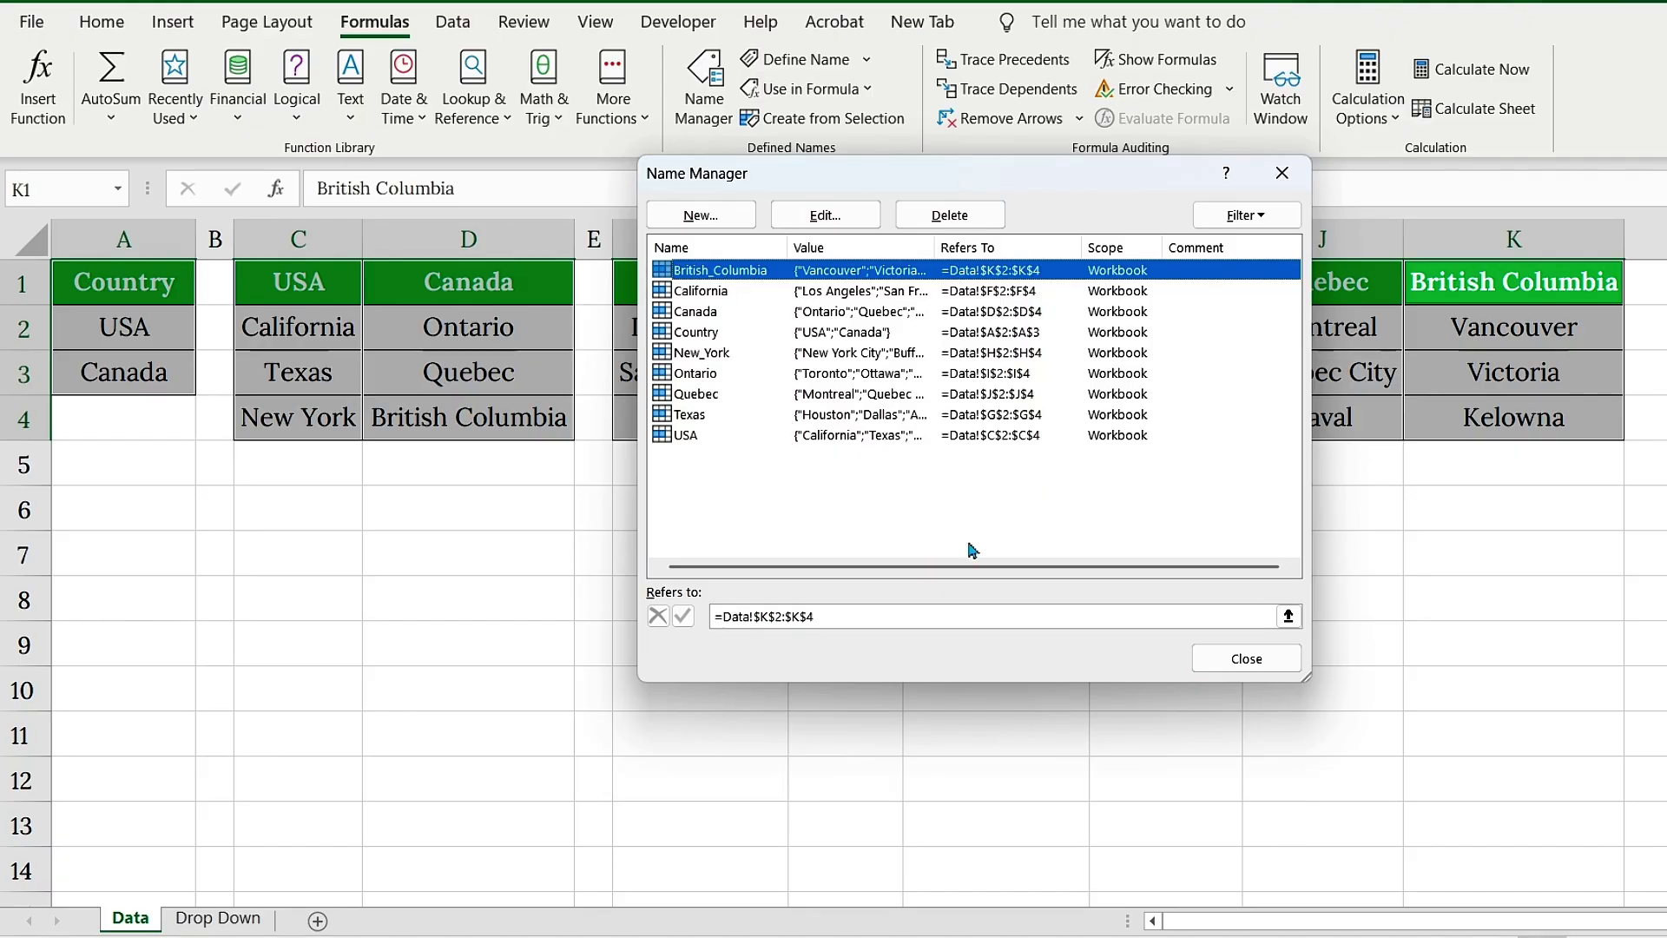
- Close Name Manager and change New York to New_York in C4 and H1
{"action": "left_click", "coordinate": [1246, 658]}
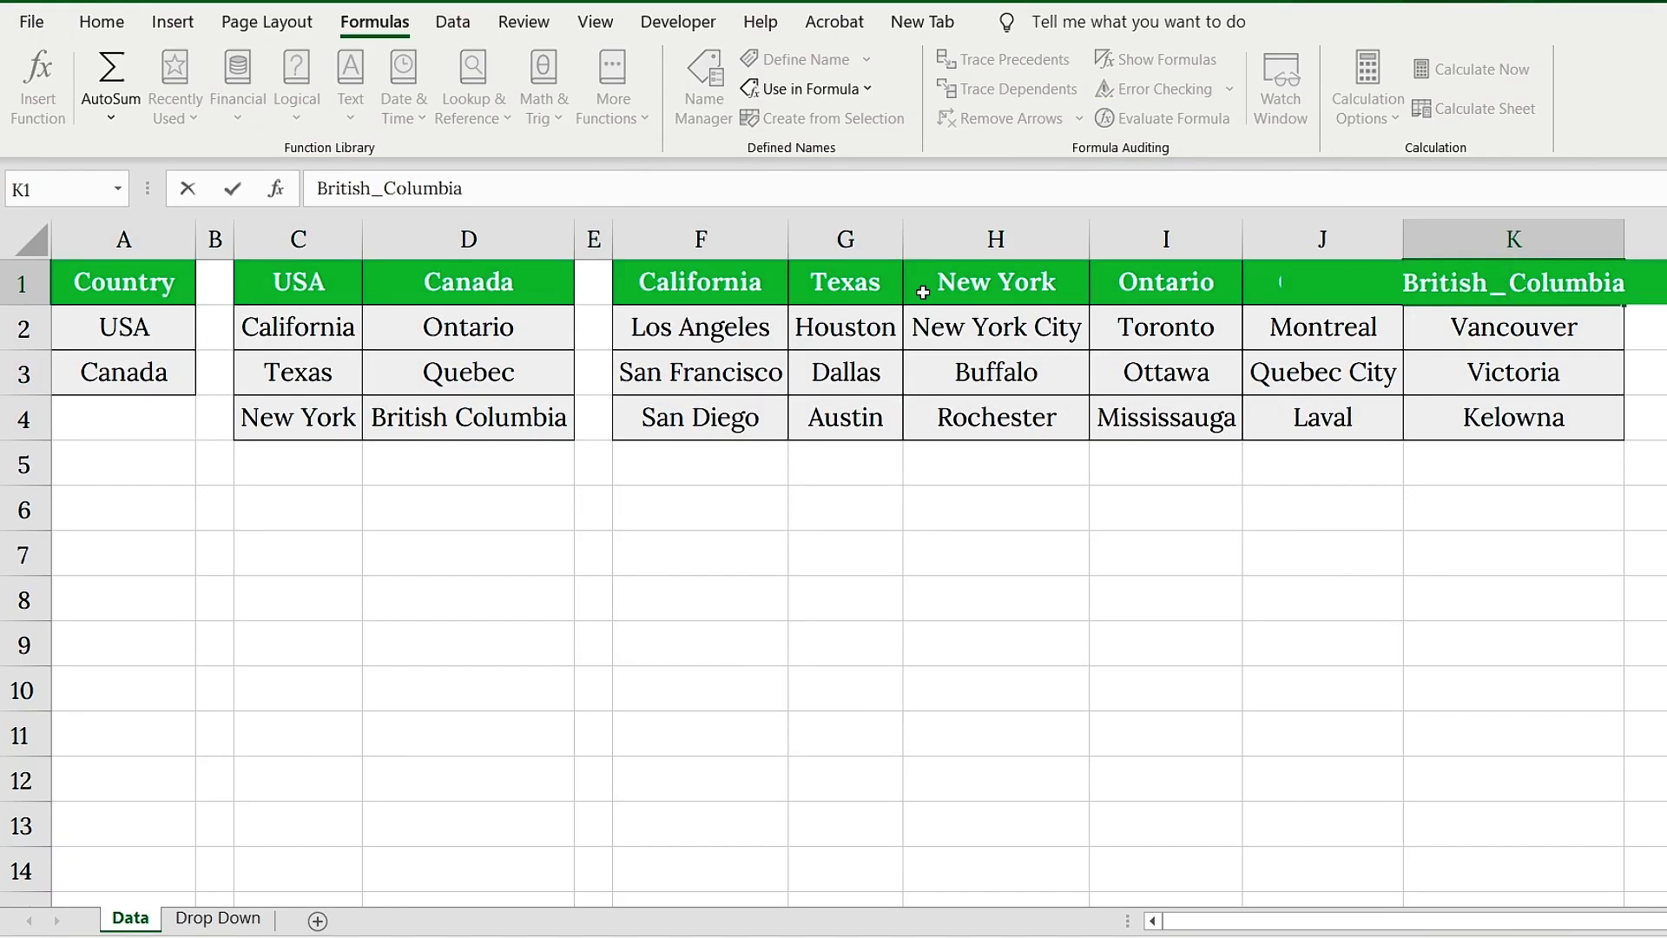
{"action": "left_click", "coordinate": [317, 419]}
{"action": "key", "text": "BackSpace"}
{"action": "type", "text": "_"}
{"action": "left_click", "coordinate": [972, 282]}
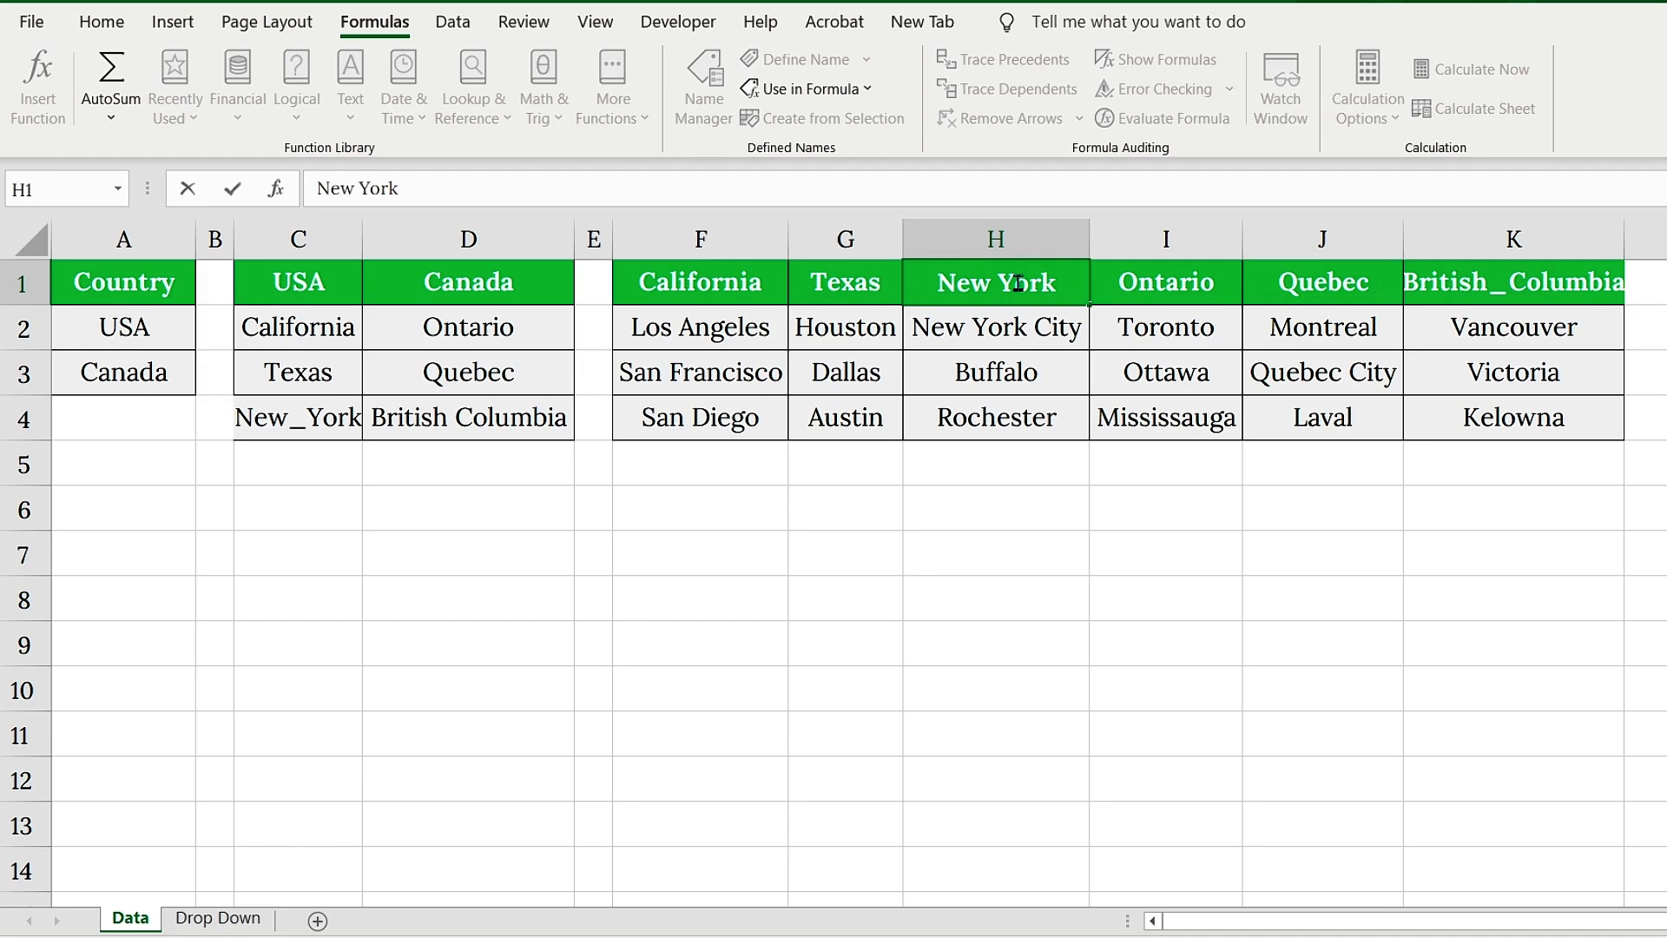
{"action": "double_click", "coordinate": [981, 283]}
{"action": "key", "text": "BackSpace"}
{"action": "type", "text": "_"}
{"action": "key", "text": "Return"}
- Autofit columns K and C so British_Columbia and the state names fit
{"action": "double_click", "coordinate": [1624, 239]}
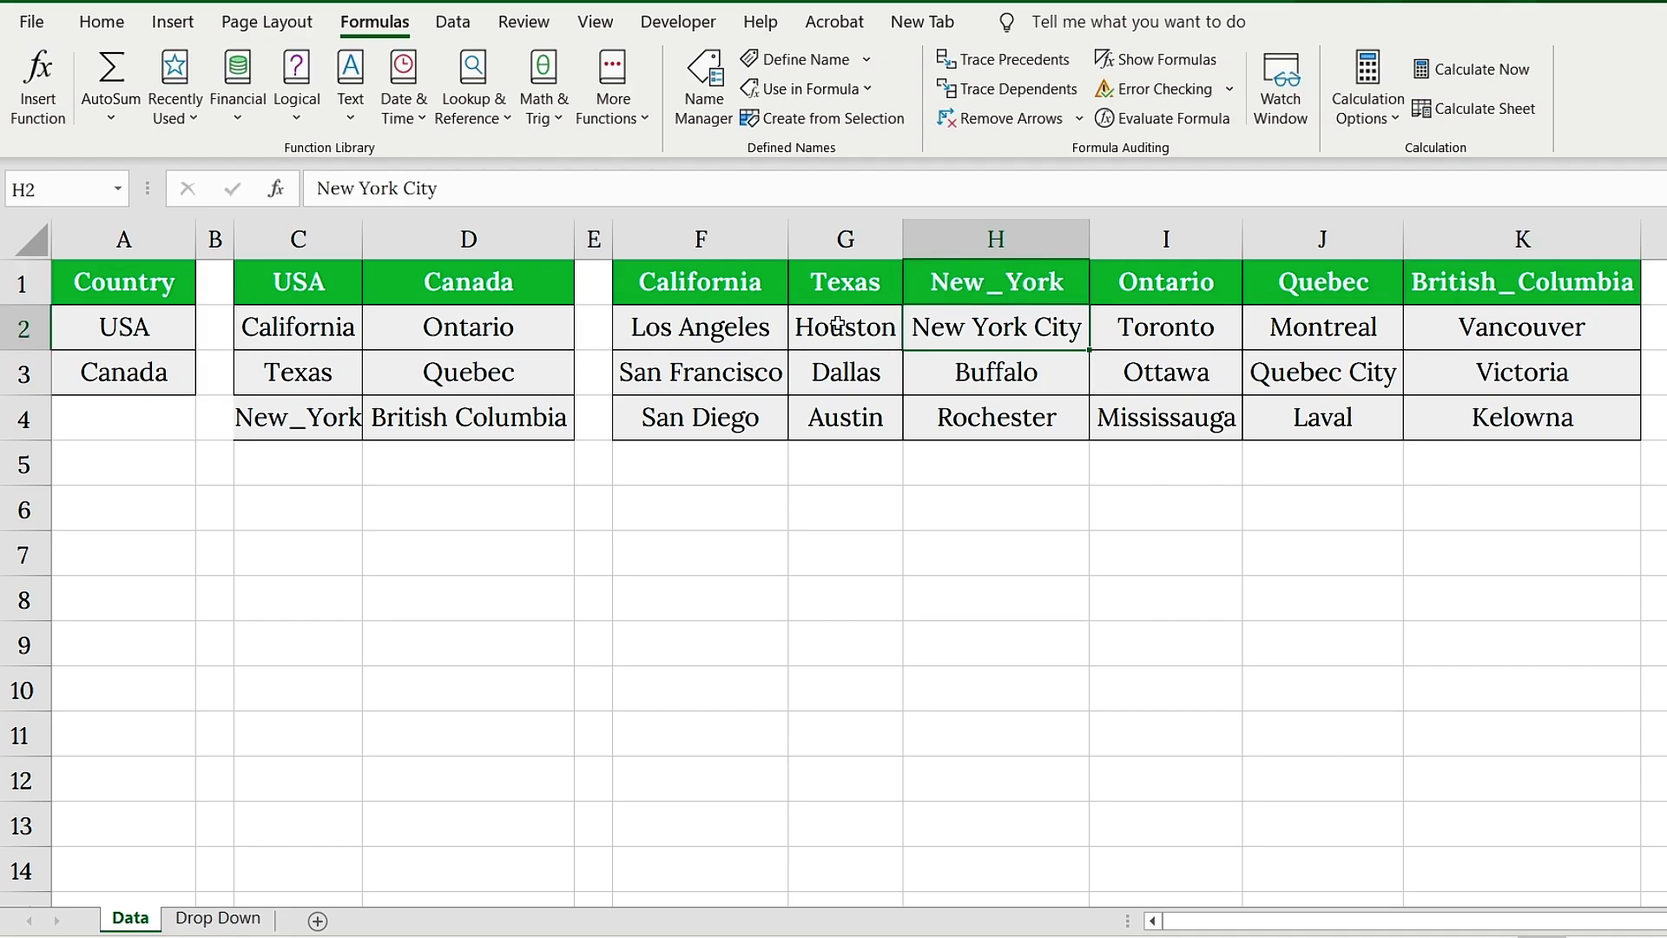
{"action": "double_click", "coordinate": [362, 239]}
{"action": "left_click", "coordinate": [1500, 289]}
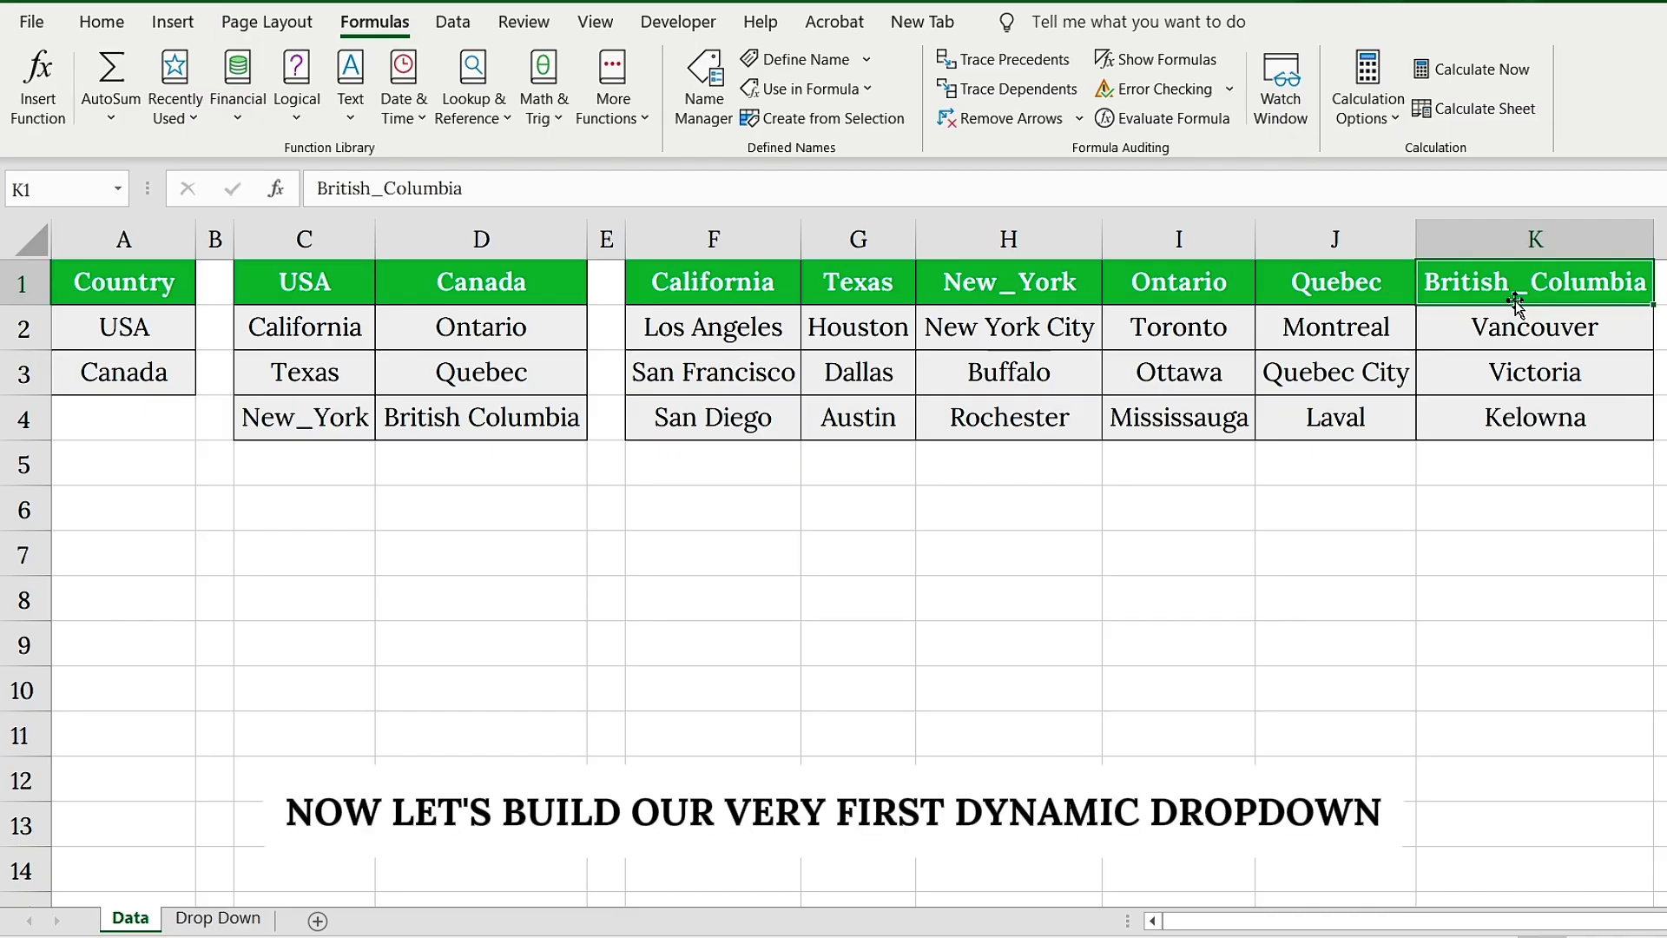
- On the Drop Down sheet, give A2 a list validation sourced from the Country named range
{"action": "left_click", "coordinate": [218, 921]}
{"action": "left_click", "coordinate": [186, 332]}
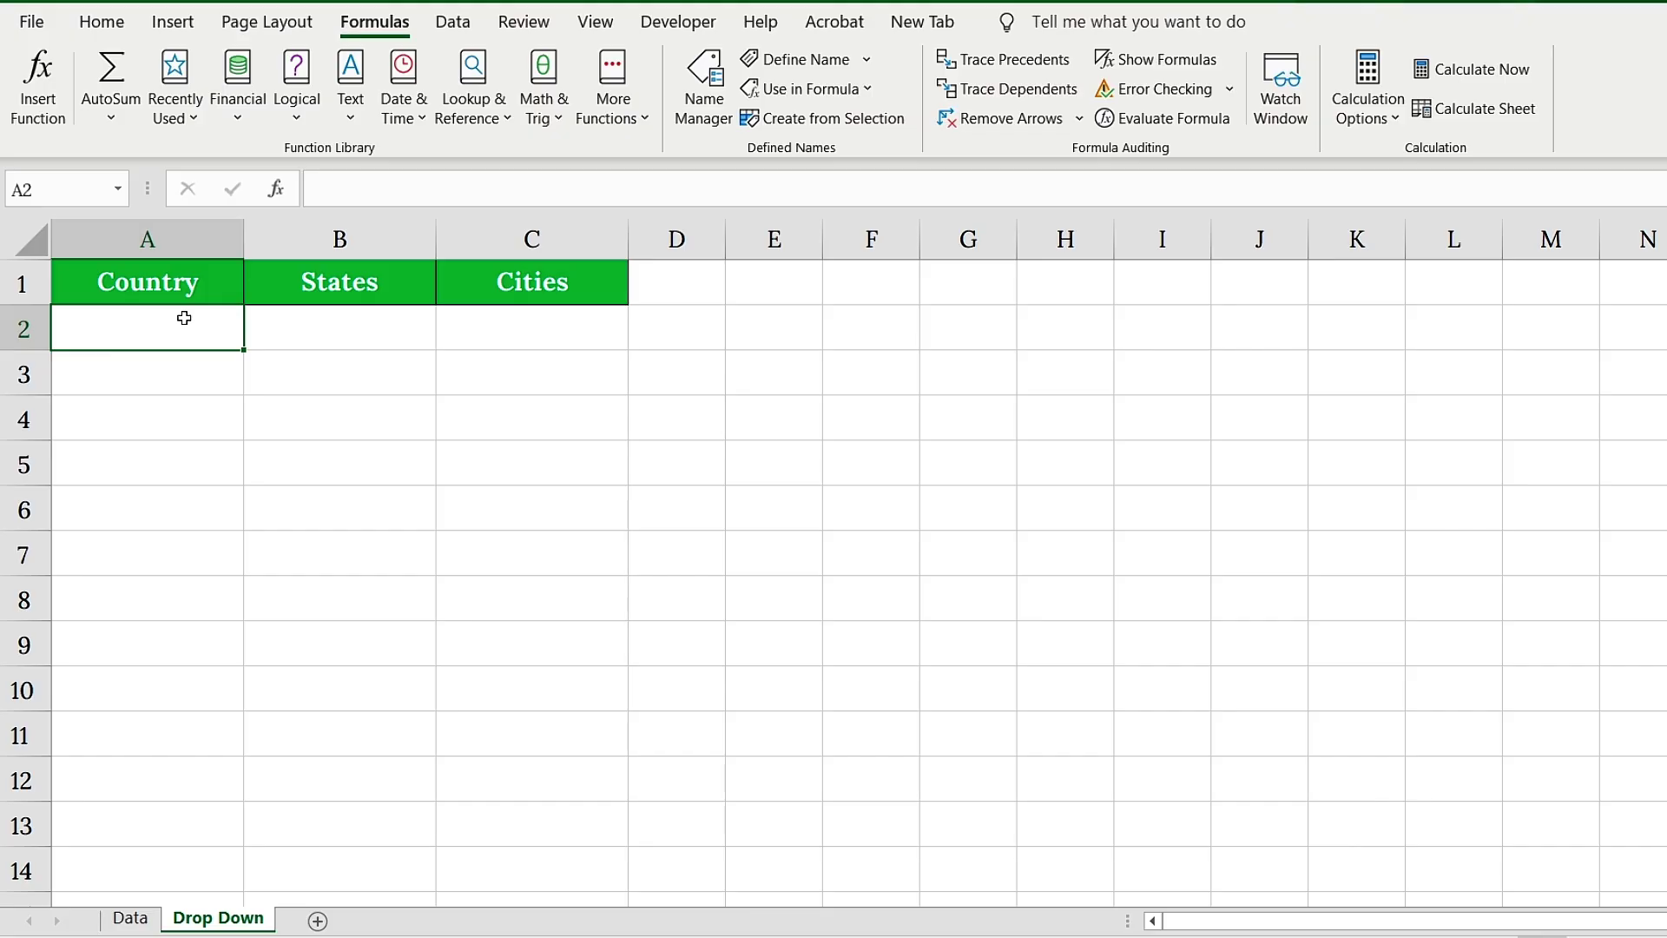
{"action": "left_click", "coordinate": [446, 30]}
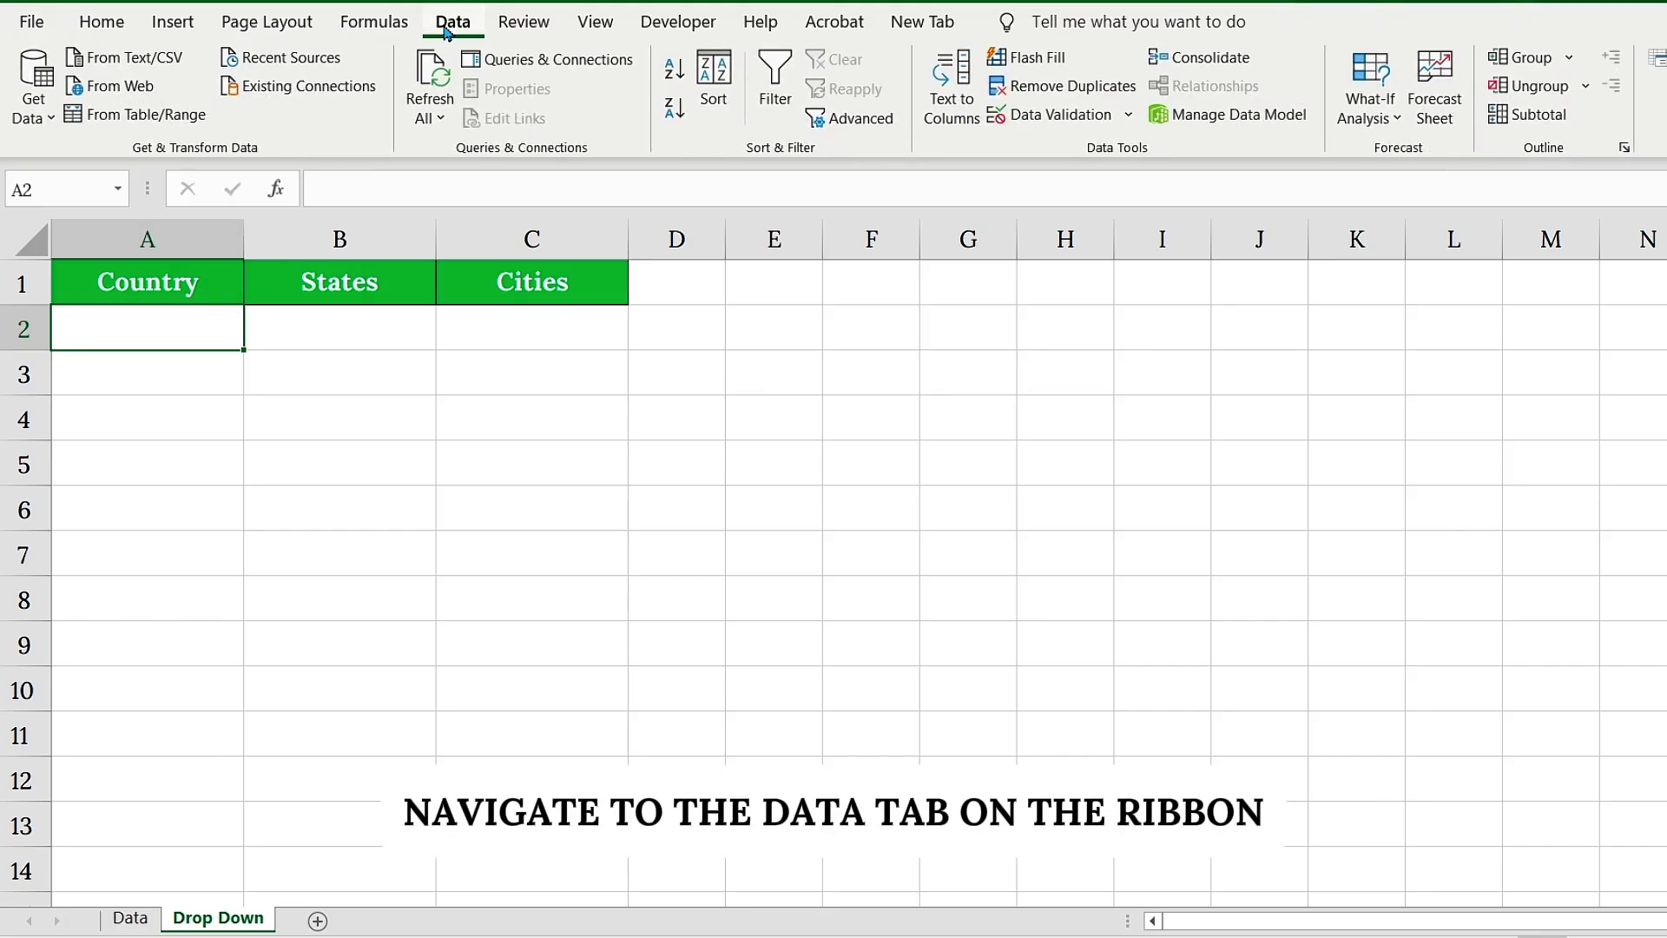
{"action": "left_click", "coordinate": [1042, 121]}
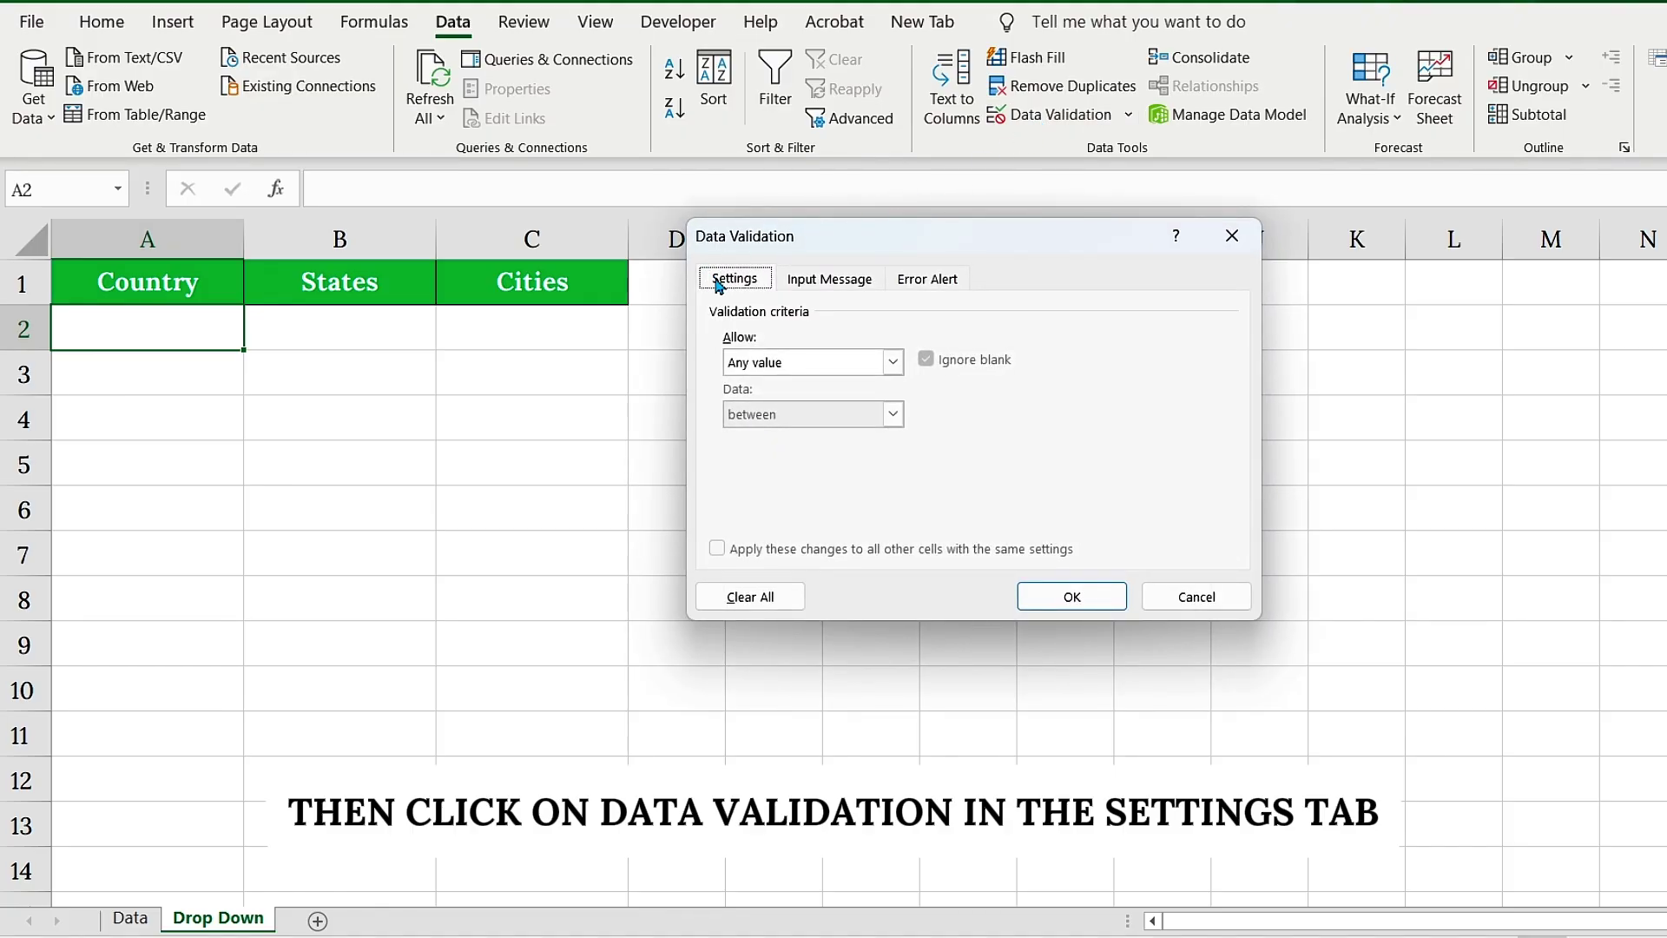
{"action": "left_click", "coordinate": [892, 361]}
{"action": "left_click", "coordinate": [773, 436]}
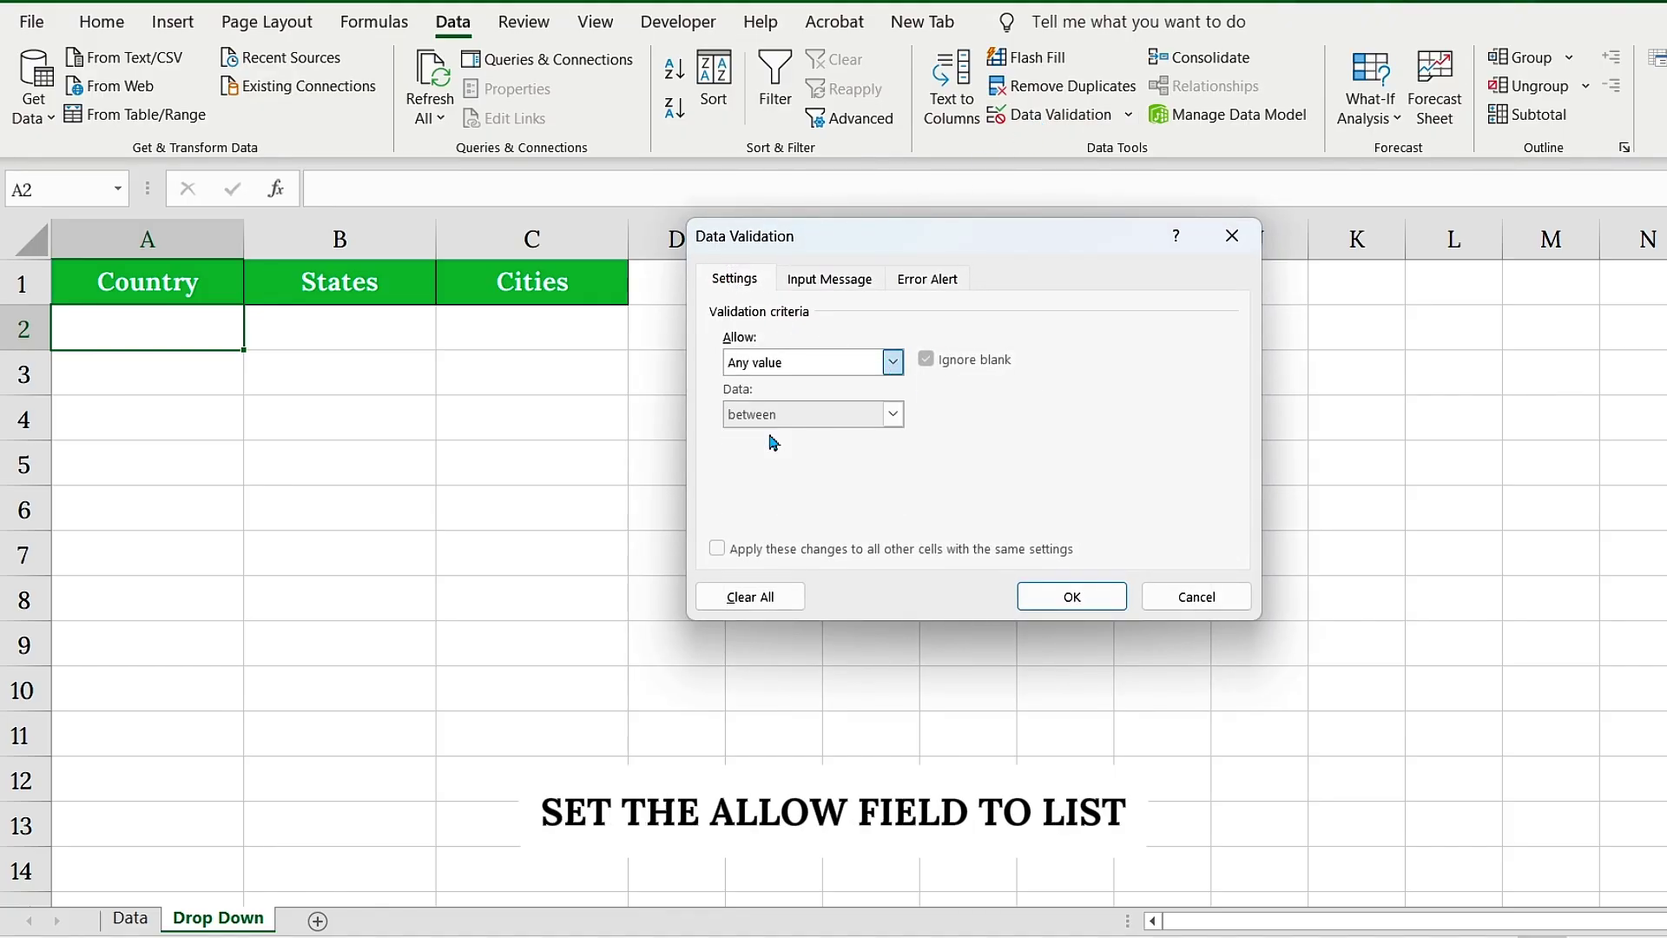
{"action": "left_click", "coordinate": [759, 462]}
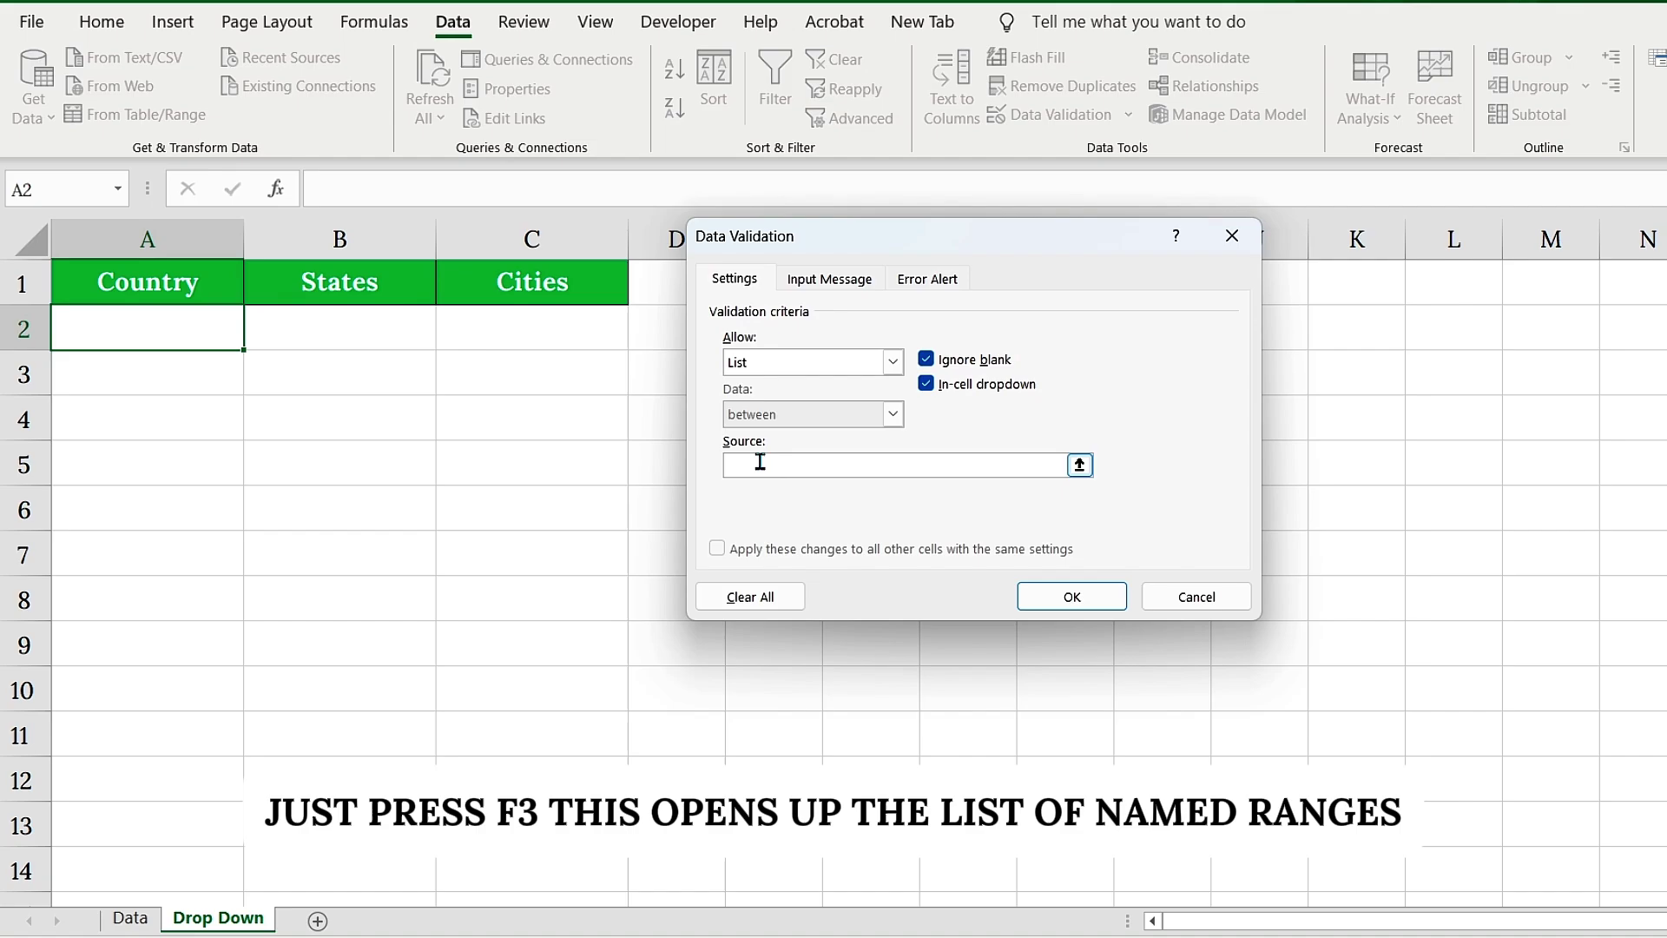
{"action": "key", "text": "F3"}
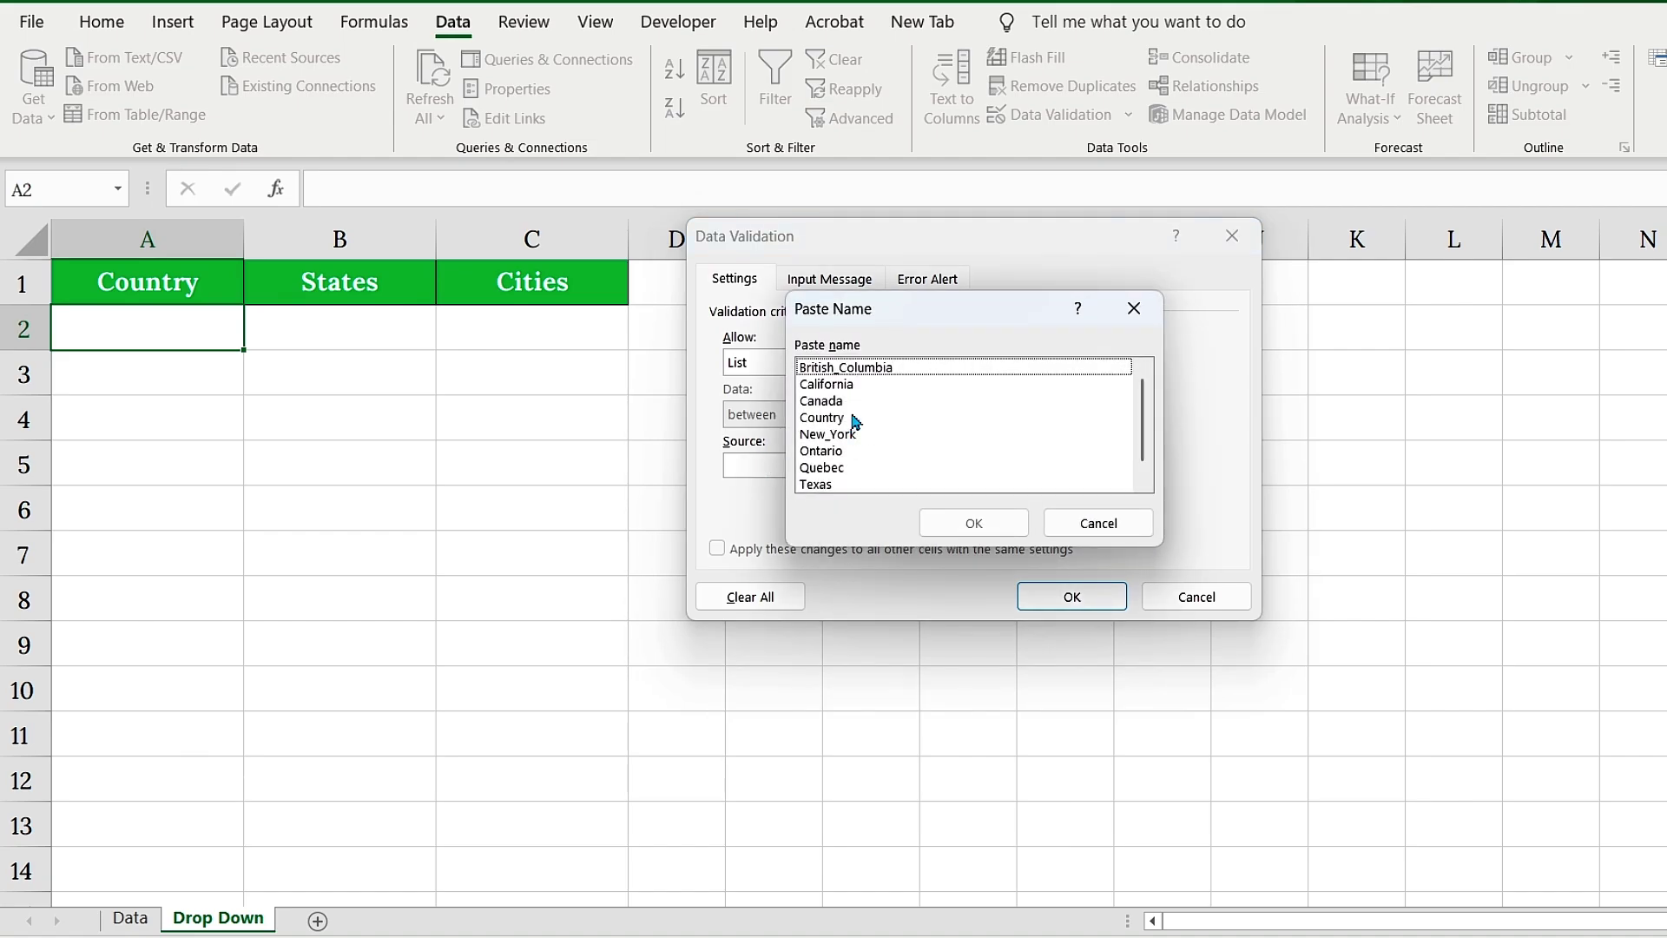
{"action": "left_click", "coordinate": [819, 419]}
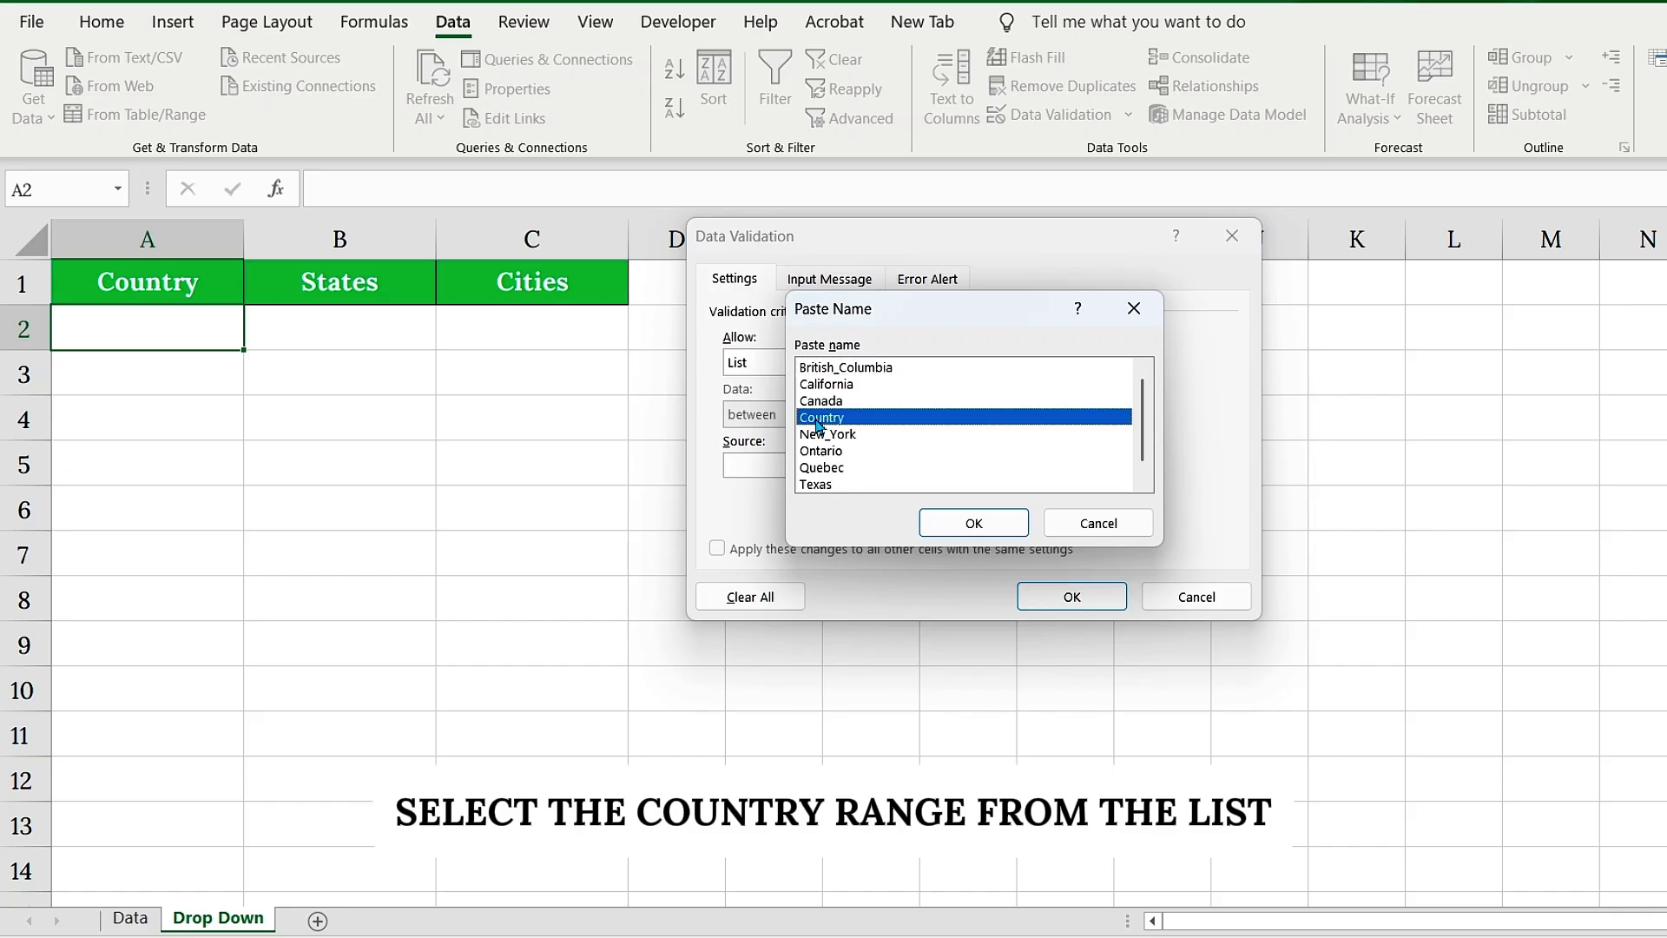
{"action": "left_click", "coordinate": [973, 521]}
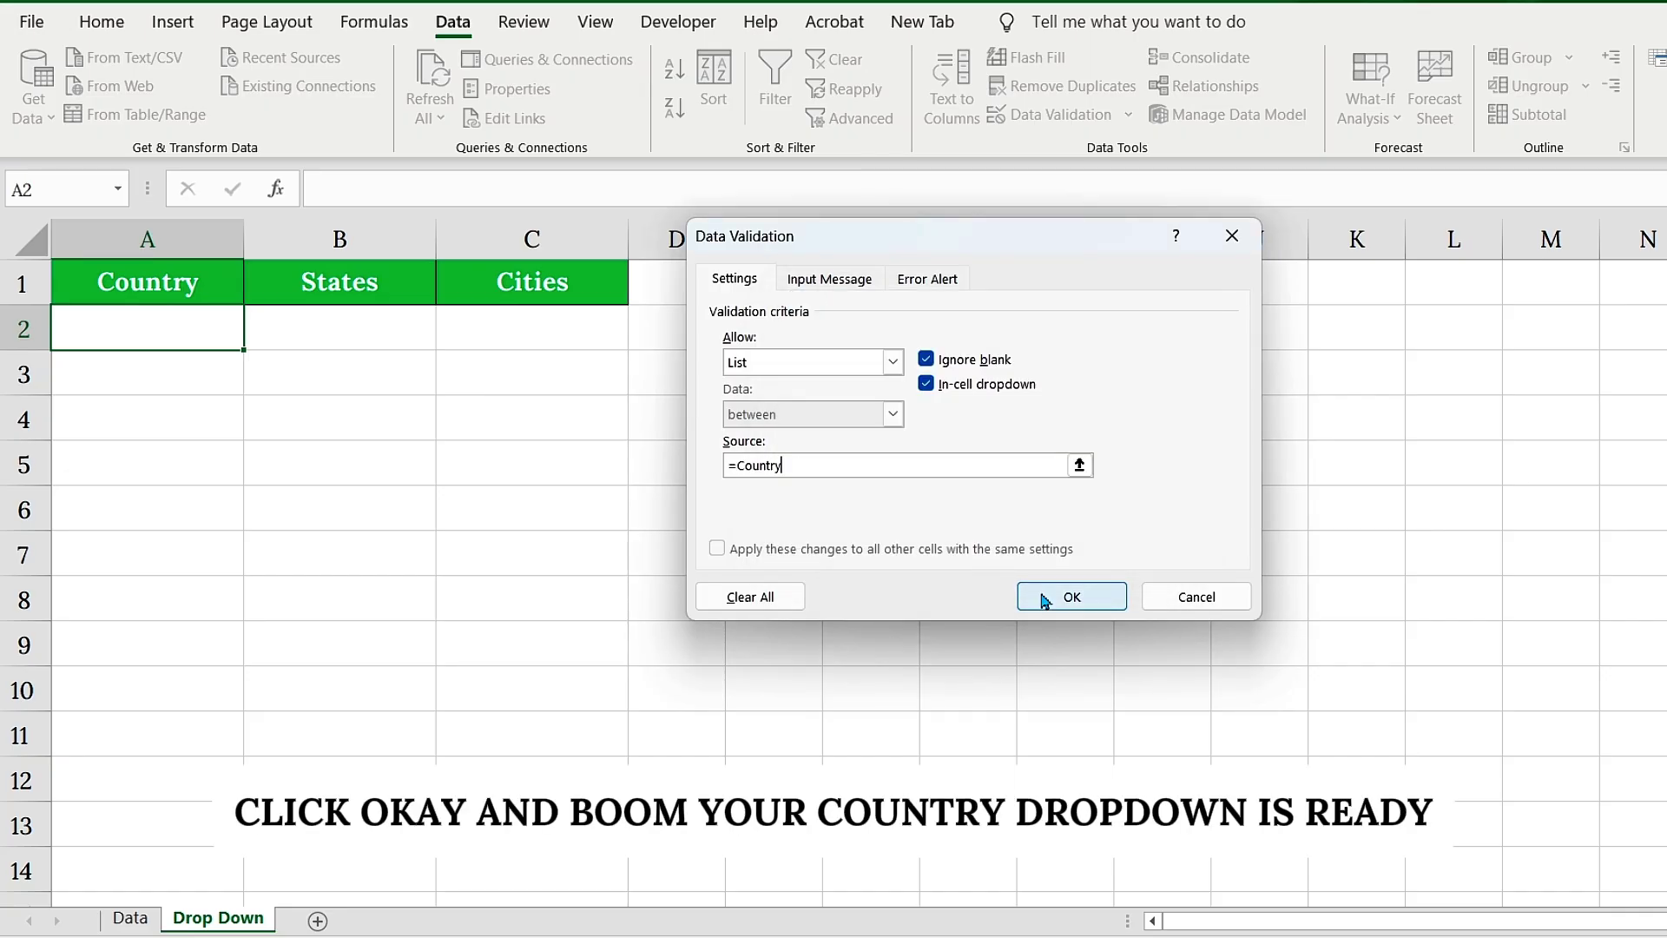
{"action": "left_click", "coordinate": [1071, 596]}
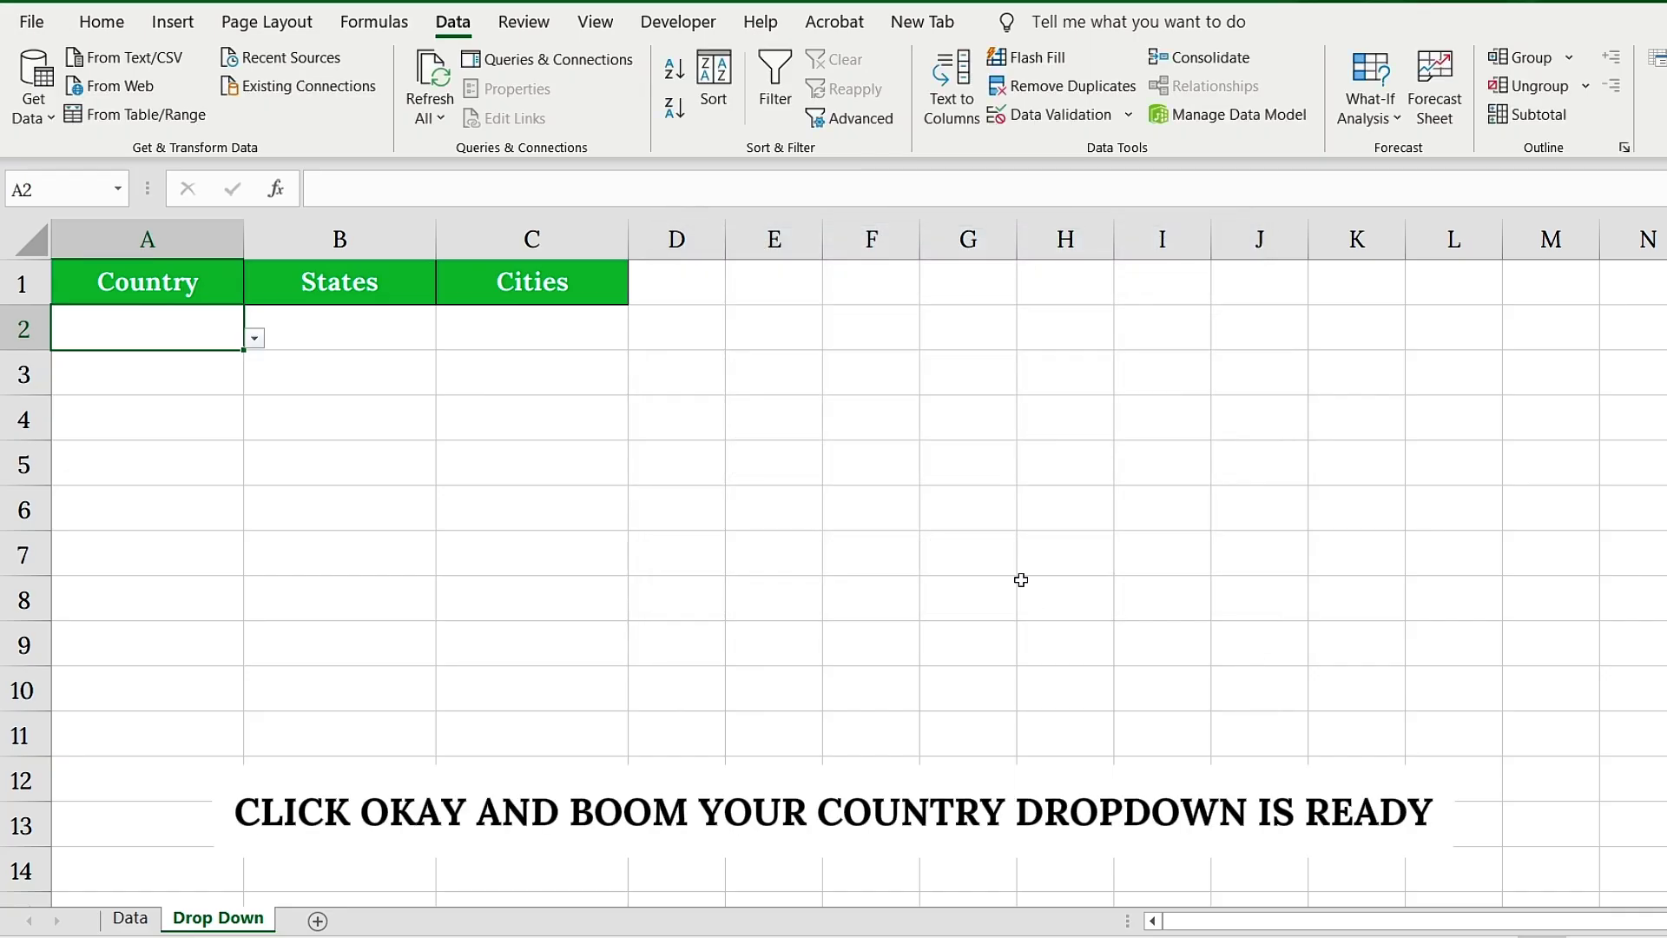
- Choose Canada from A2's new country drop-down
{"action": "left_click", "coordinate": [259, 343]}
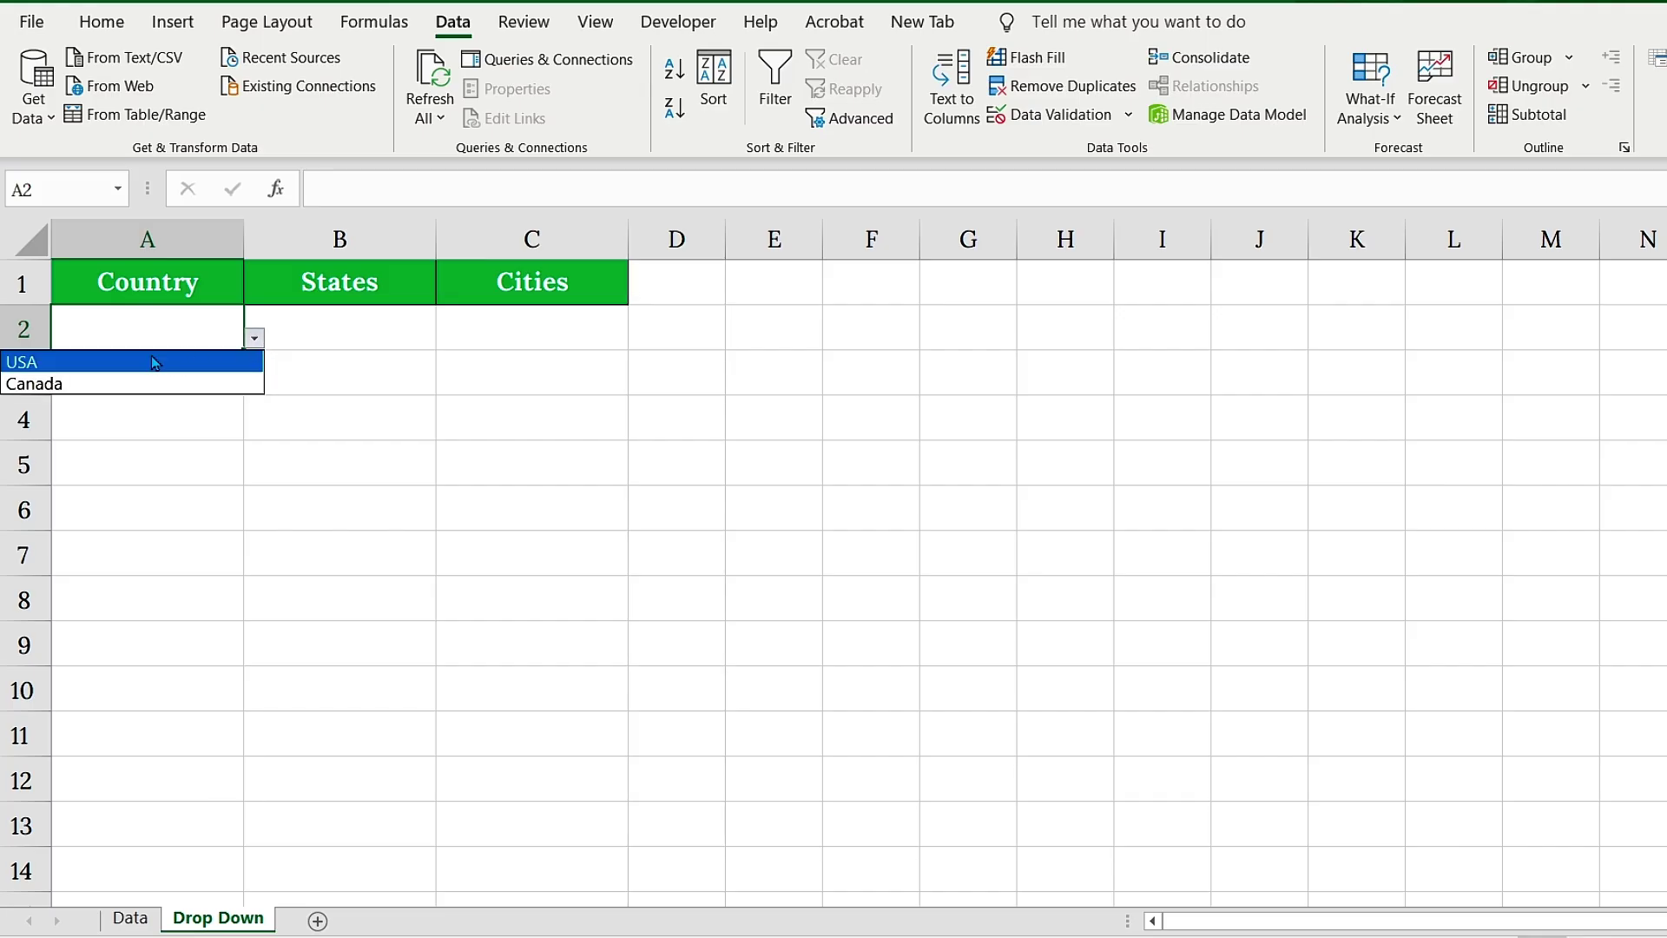
{"action": "left_click", "coordinate": [77, 388]}
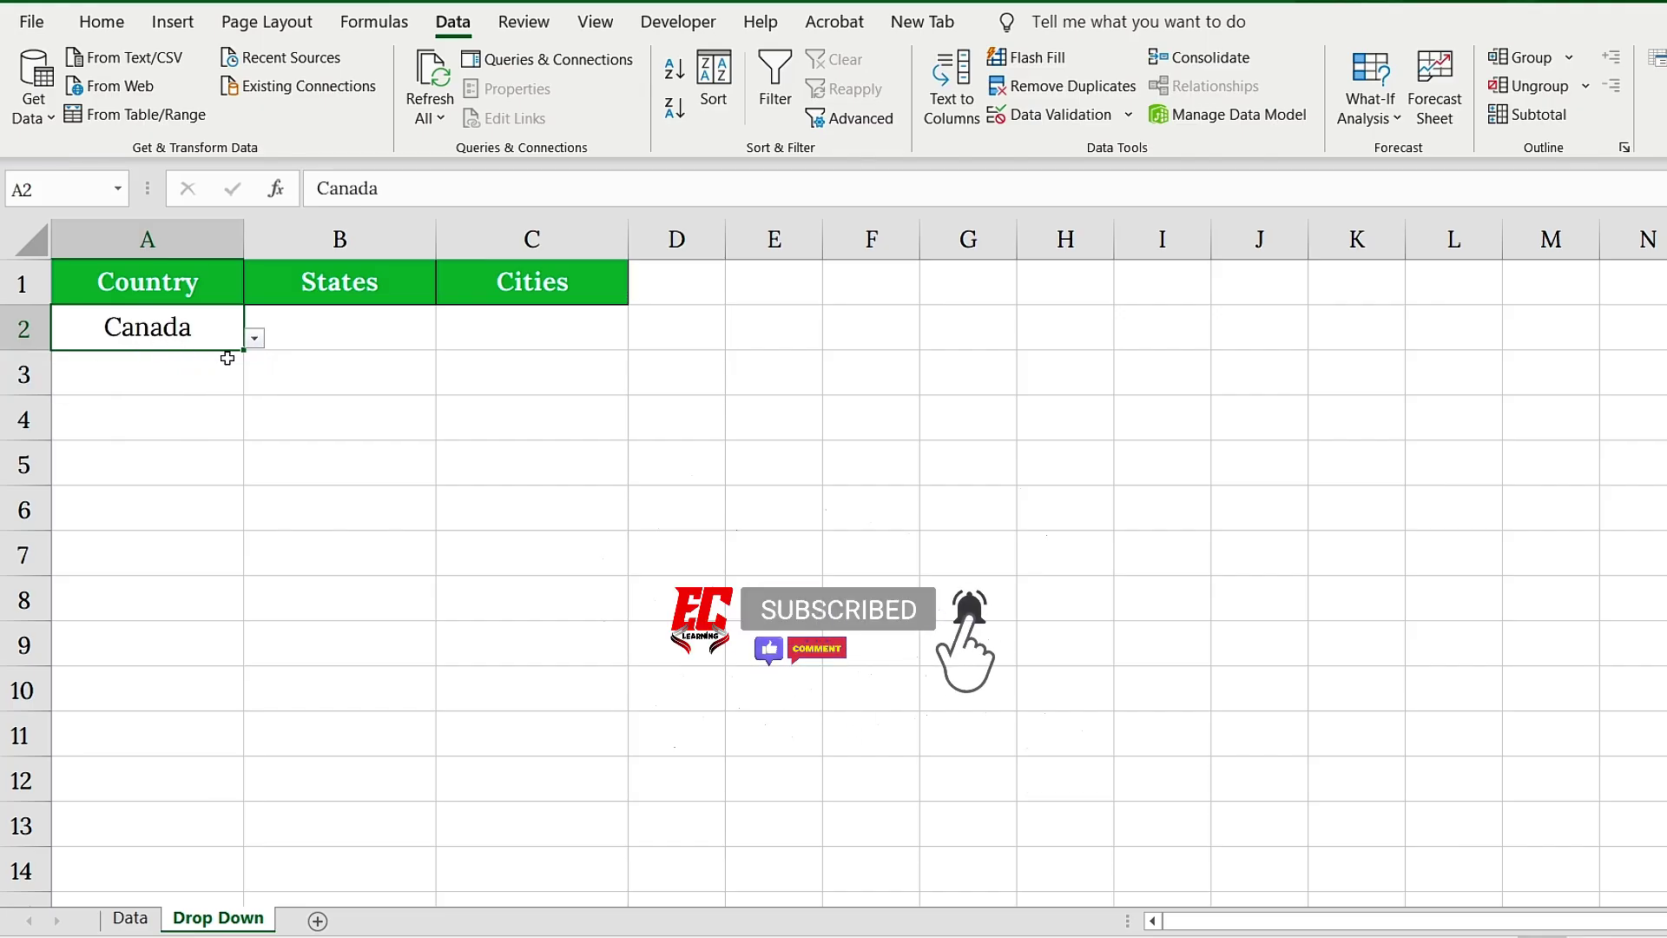
{"action": "left_click", "coordinate": [350, 283]}
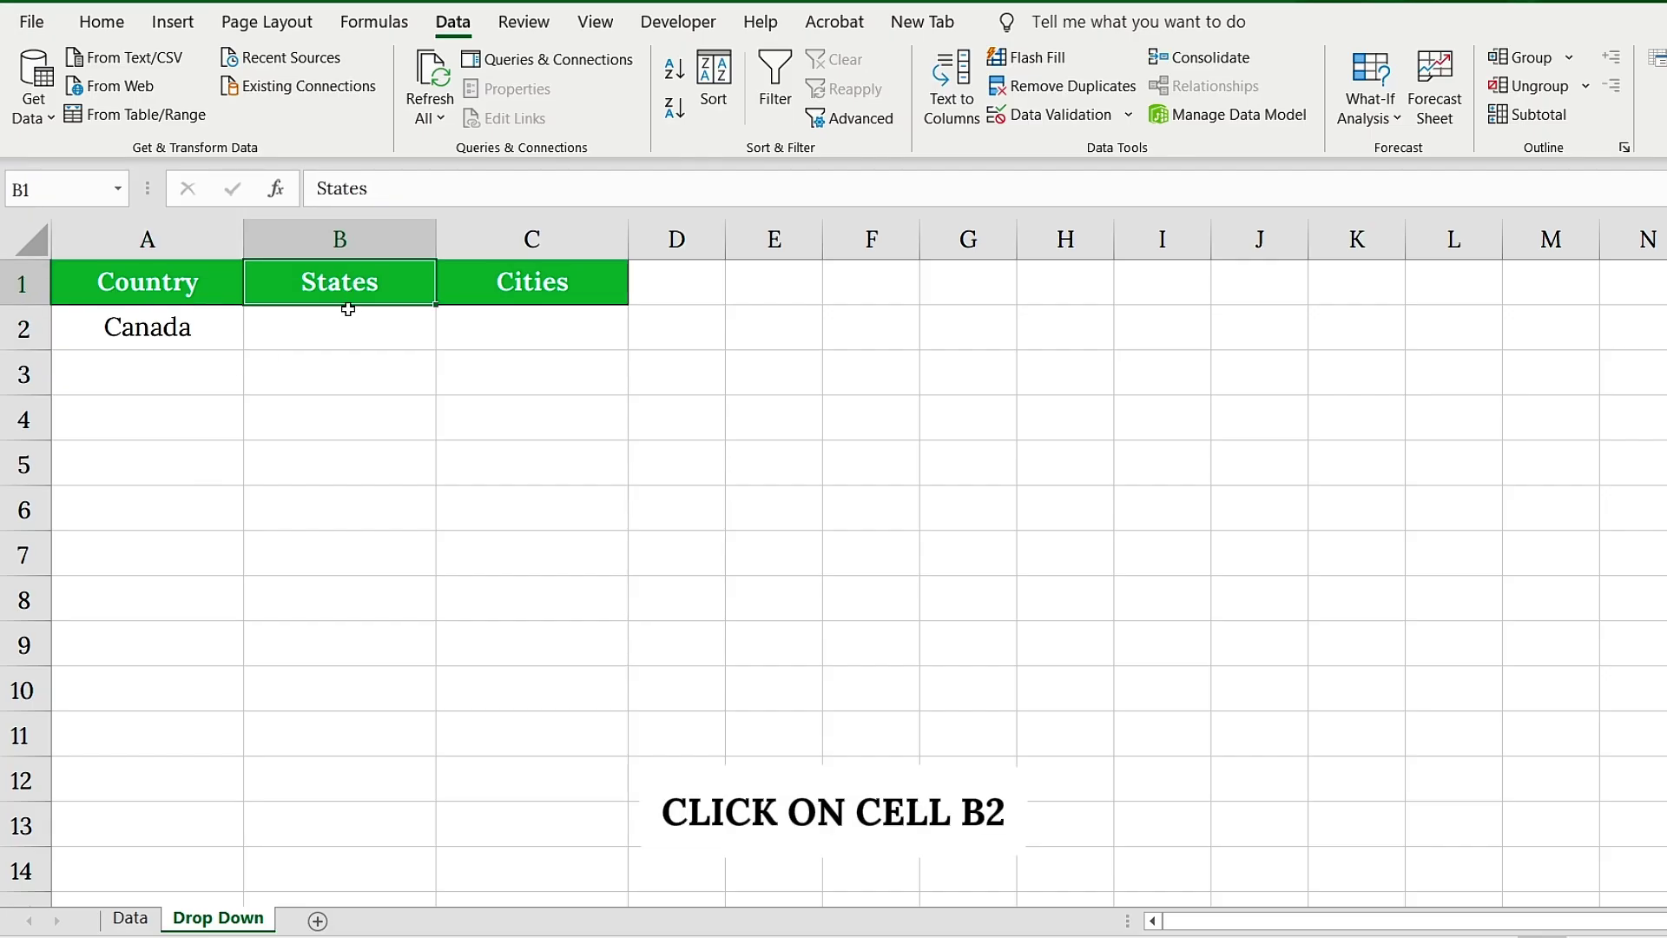
- Give B2 a list validation whose source is an INDIRECT formula on A2
{"action": "left_click", "coordinate": [350, 320]}
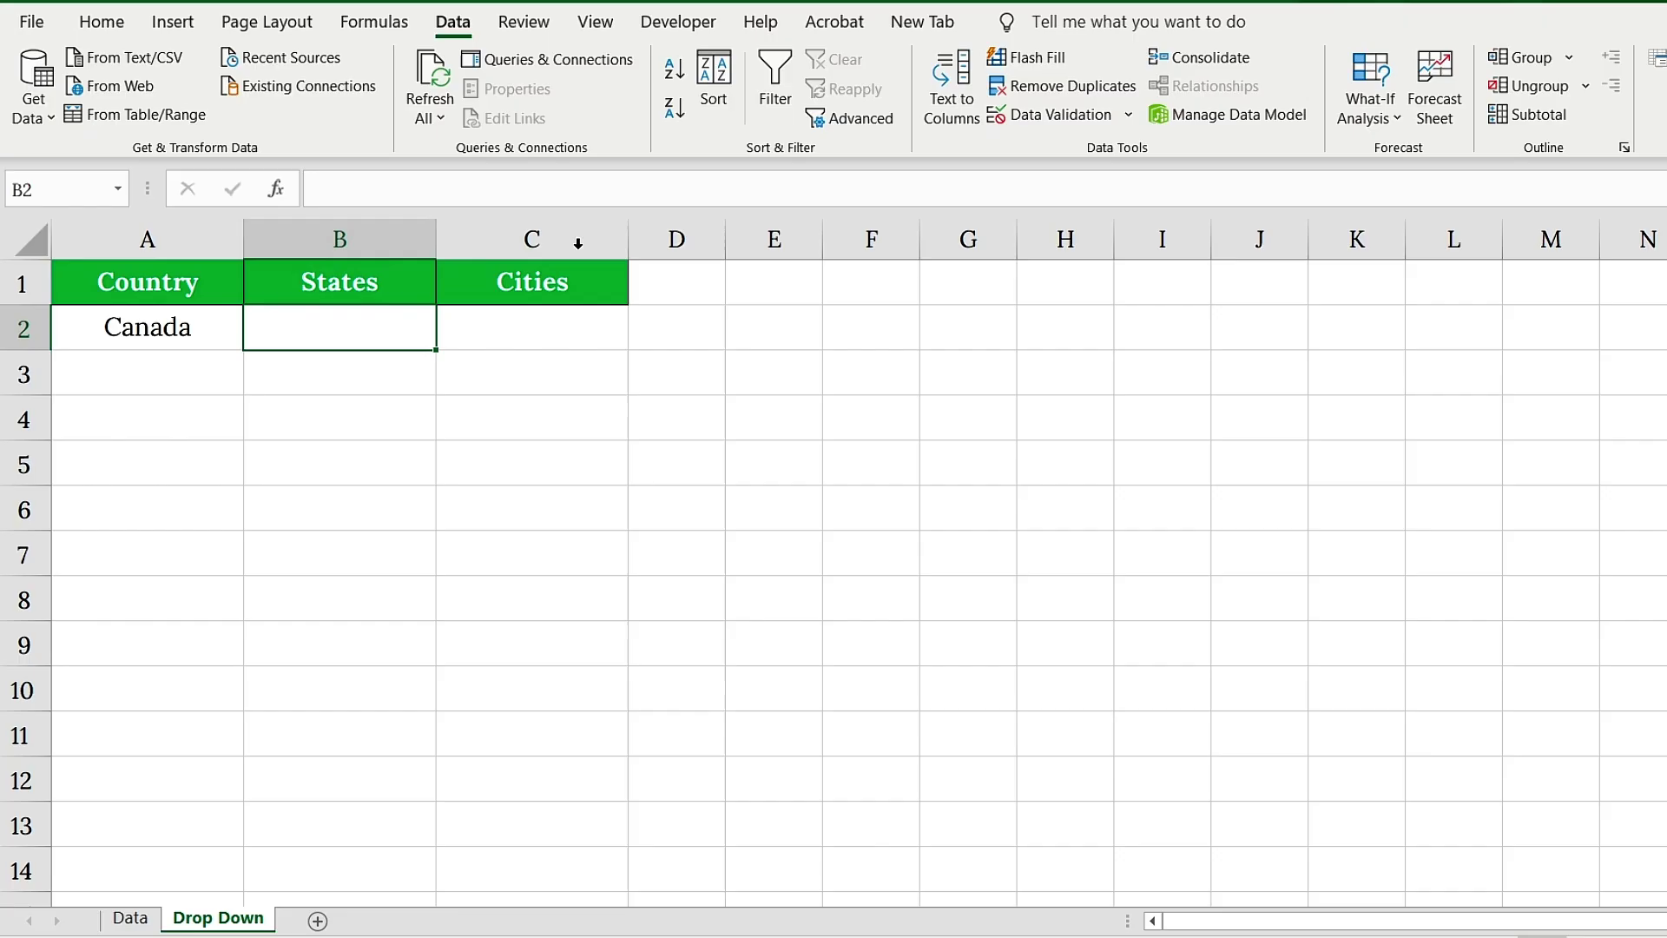
{"action": "left_click", "coordinate": [1050, 115]}
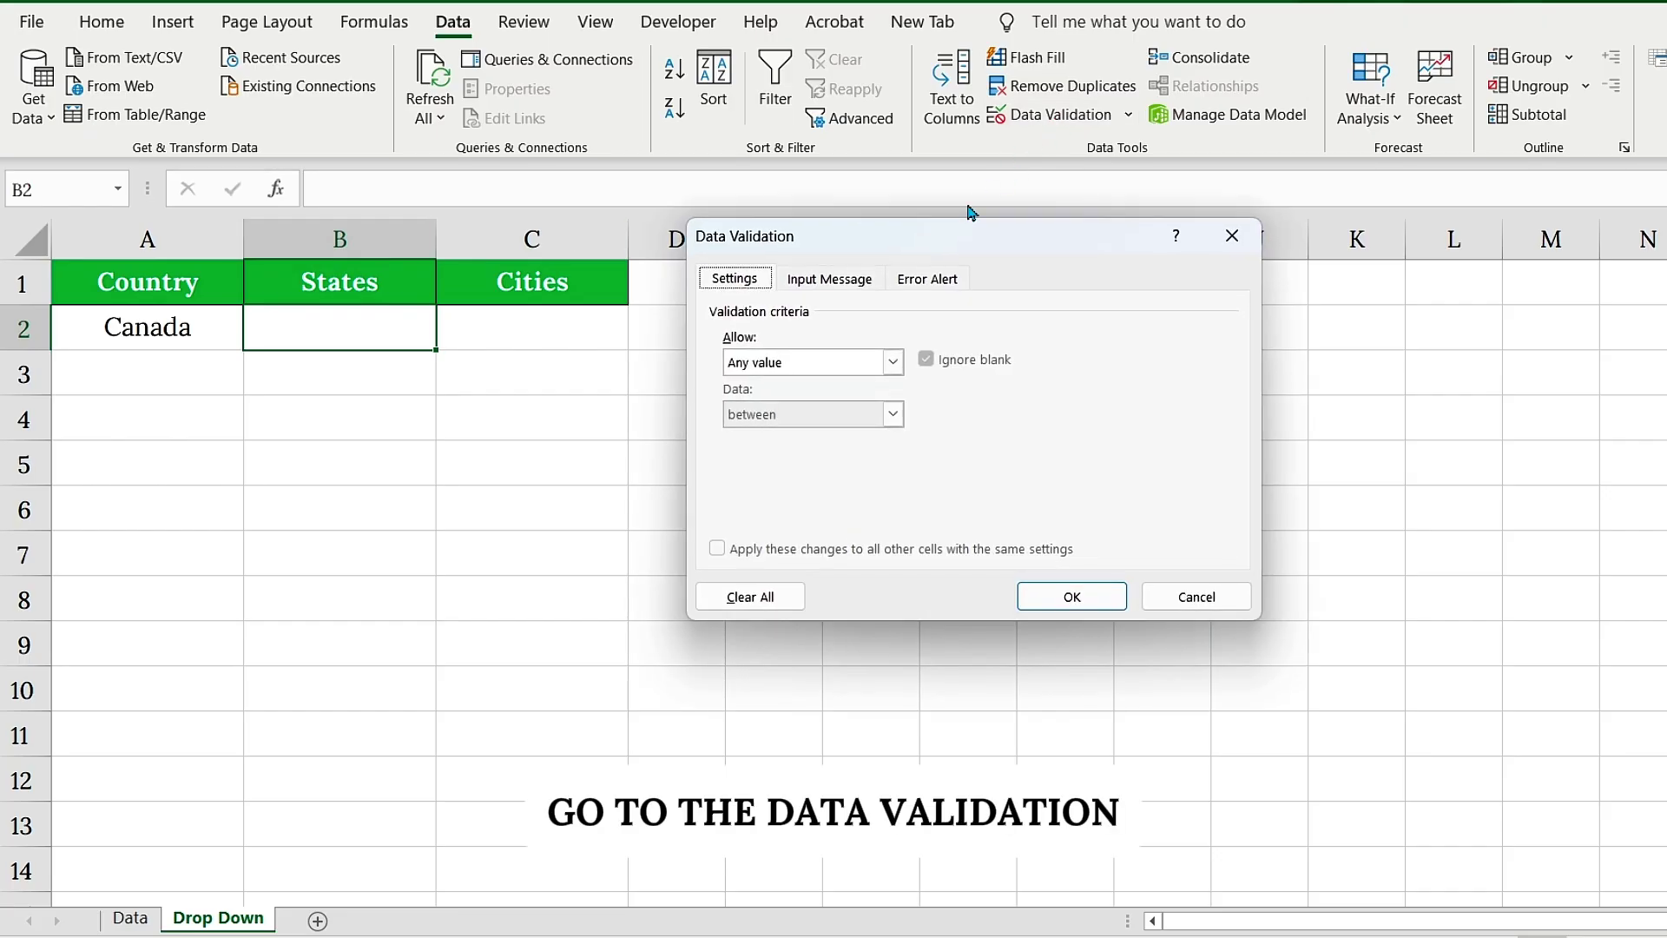
{"action": "left_click", "coordinate": [893, 361]}
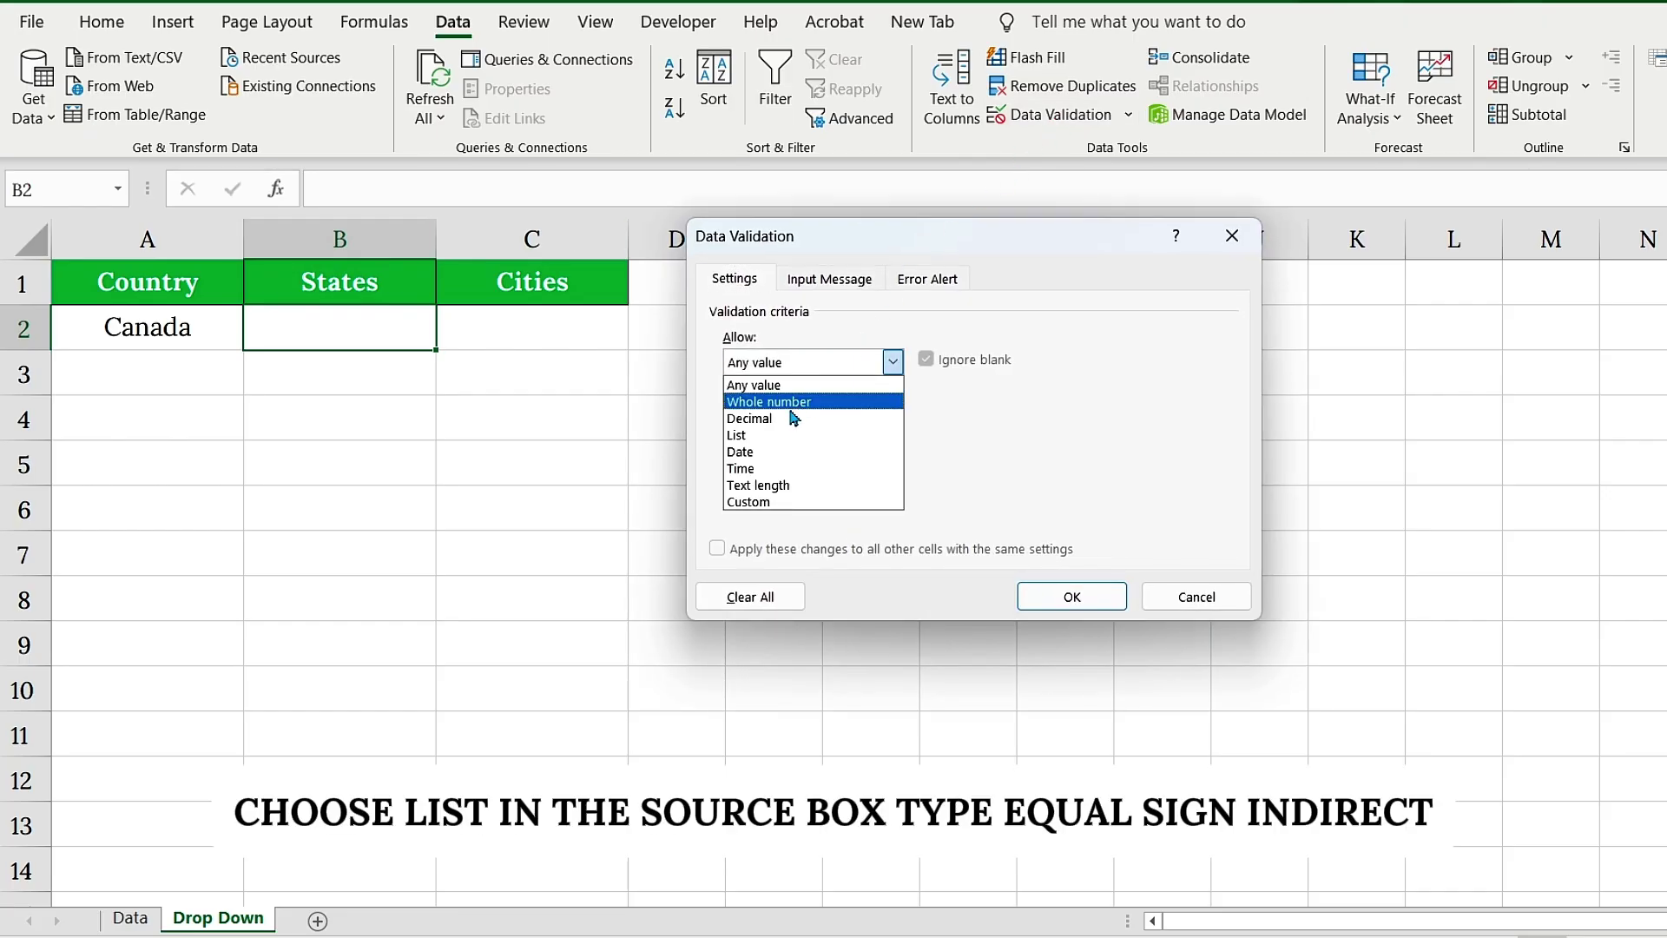
{"action": "left_click", "coordinate": [743, 437]}
{"action": "left_click", "coordinate": [788, 464]}
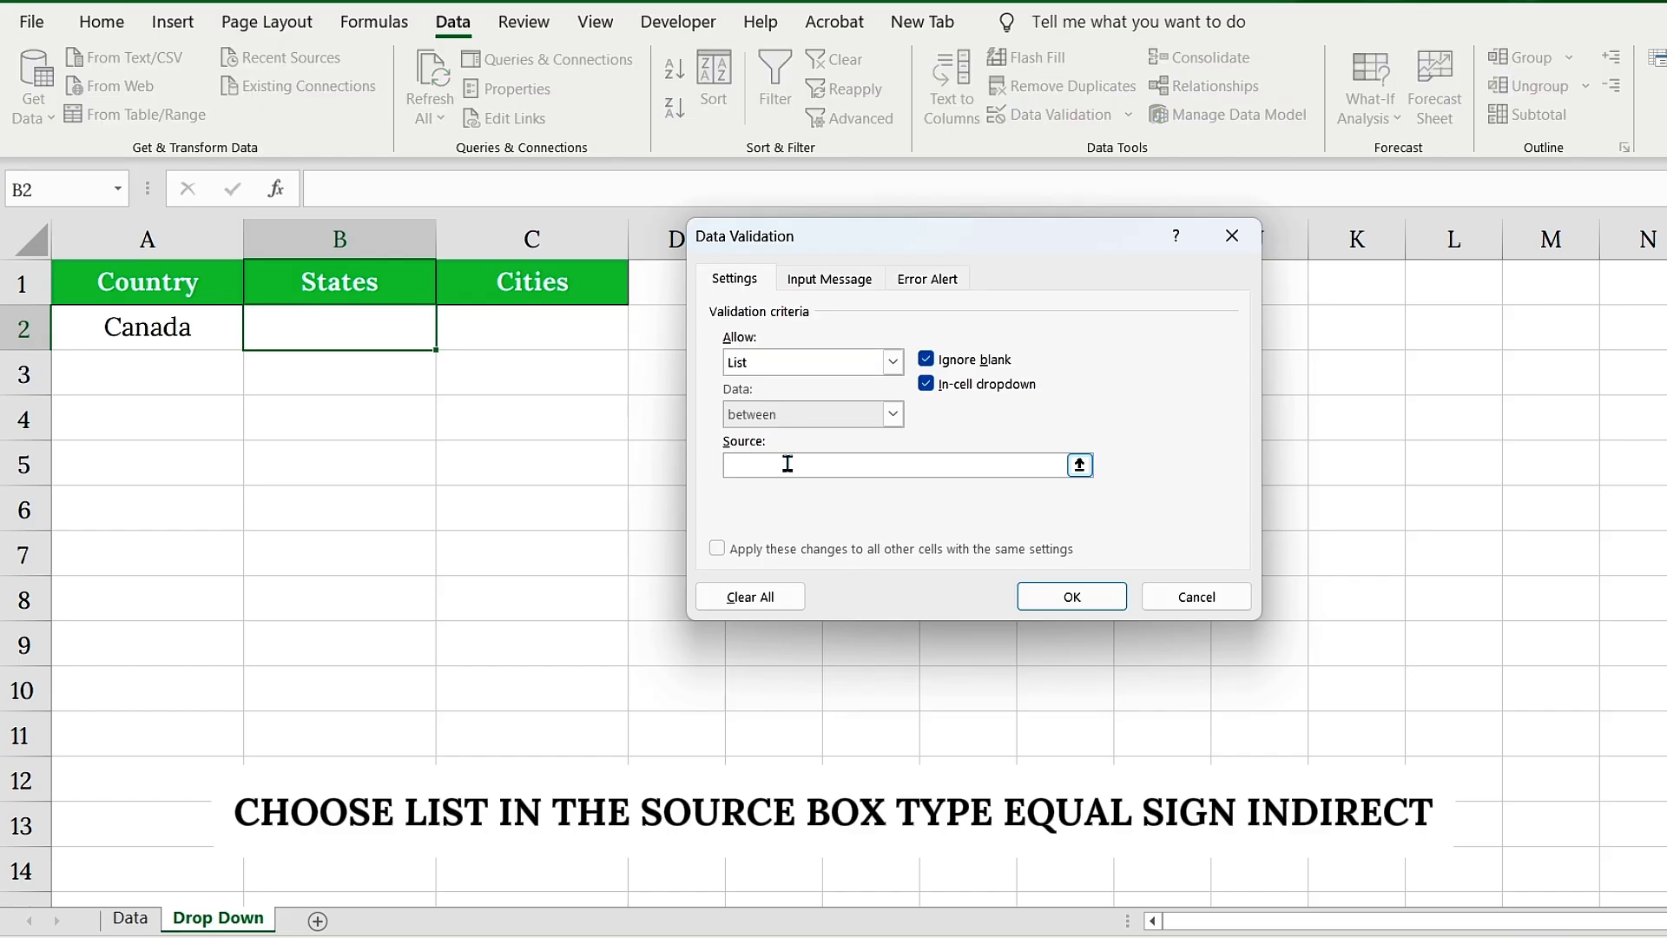
{"action": "type", "text": "=INDIREC"}
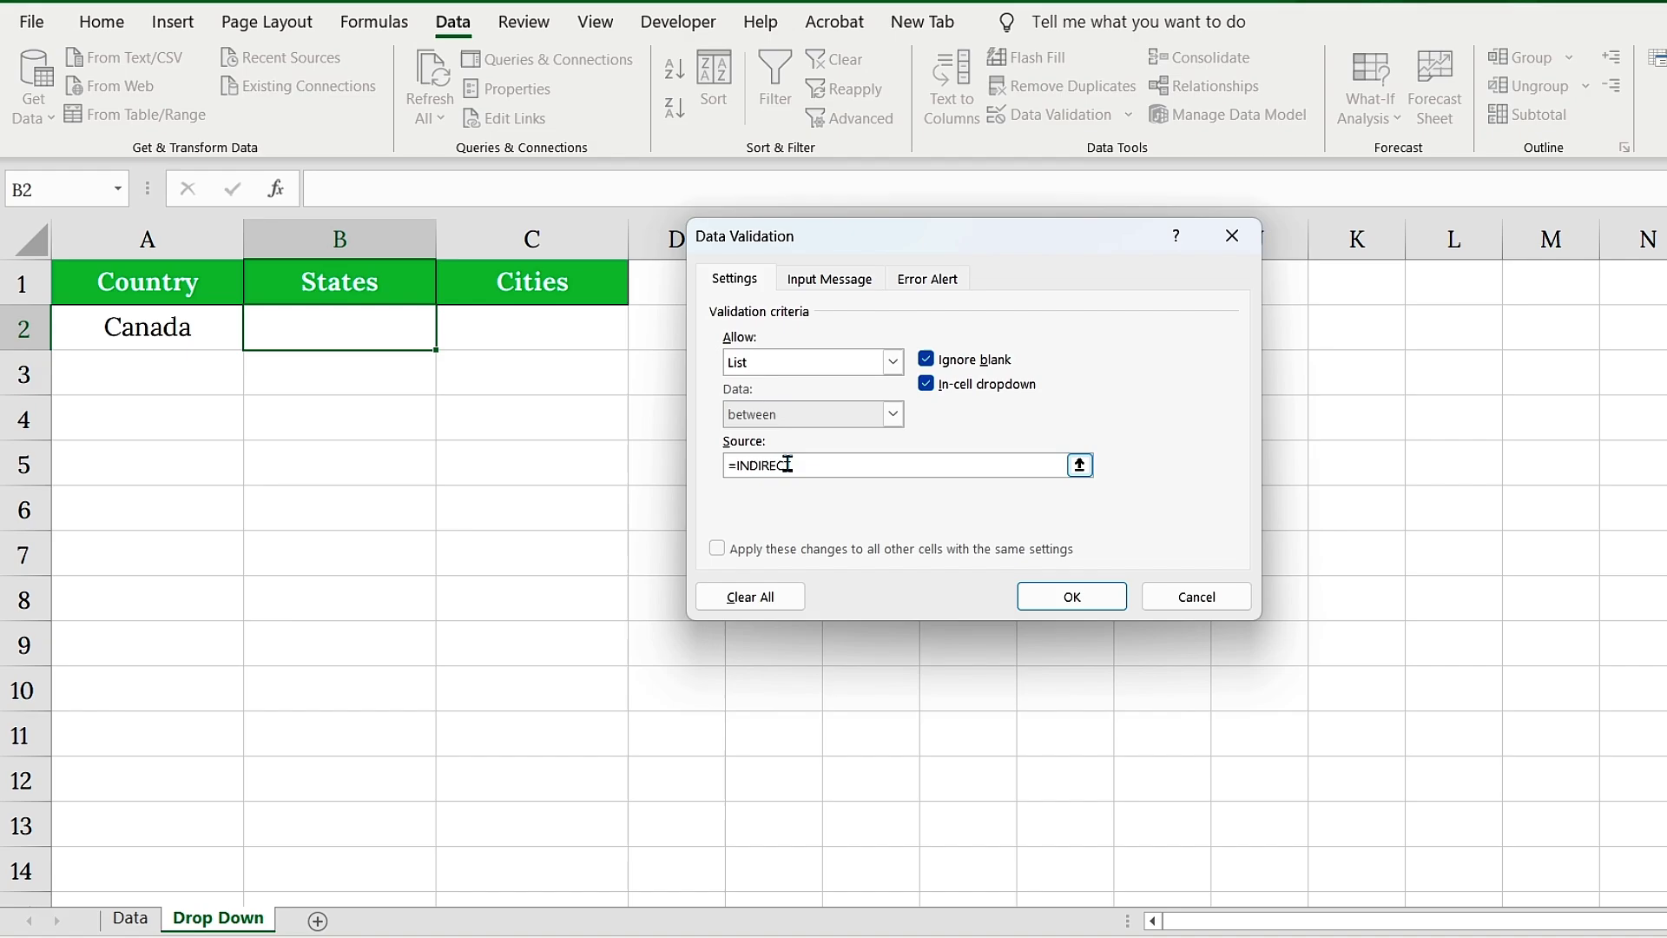
{"action": "type", "text": "T(A2"}
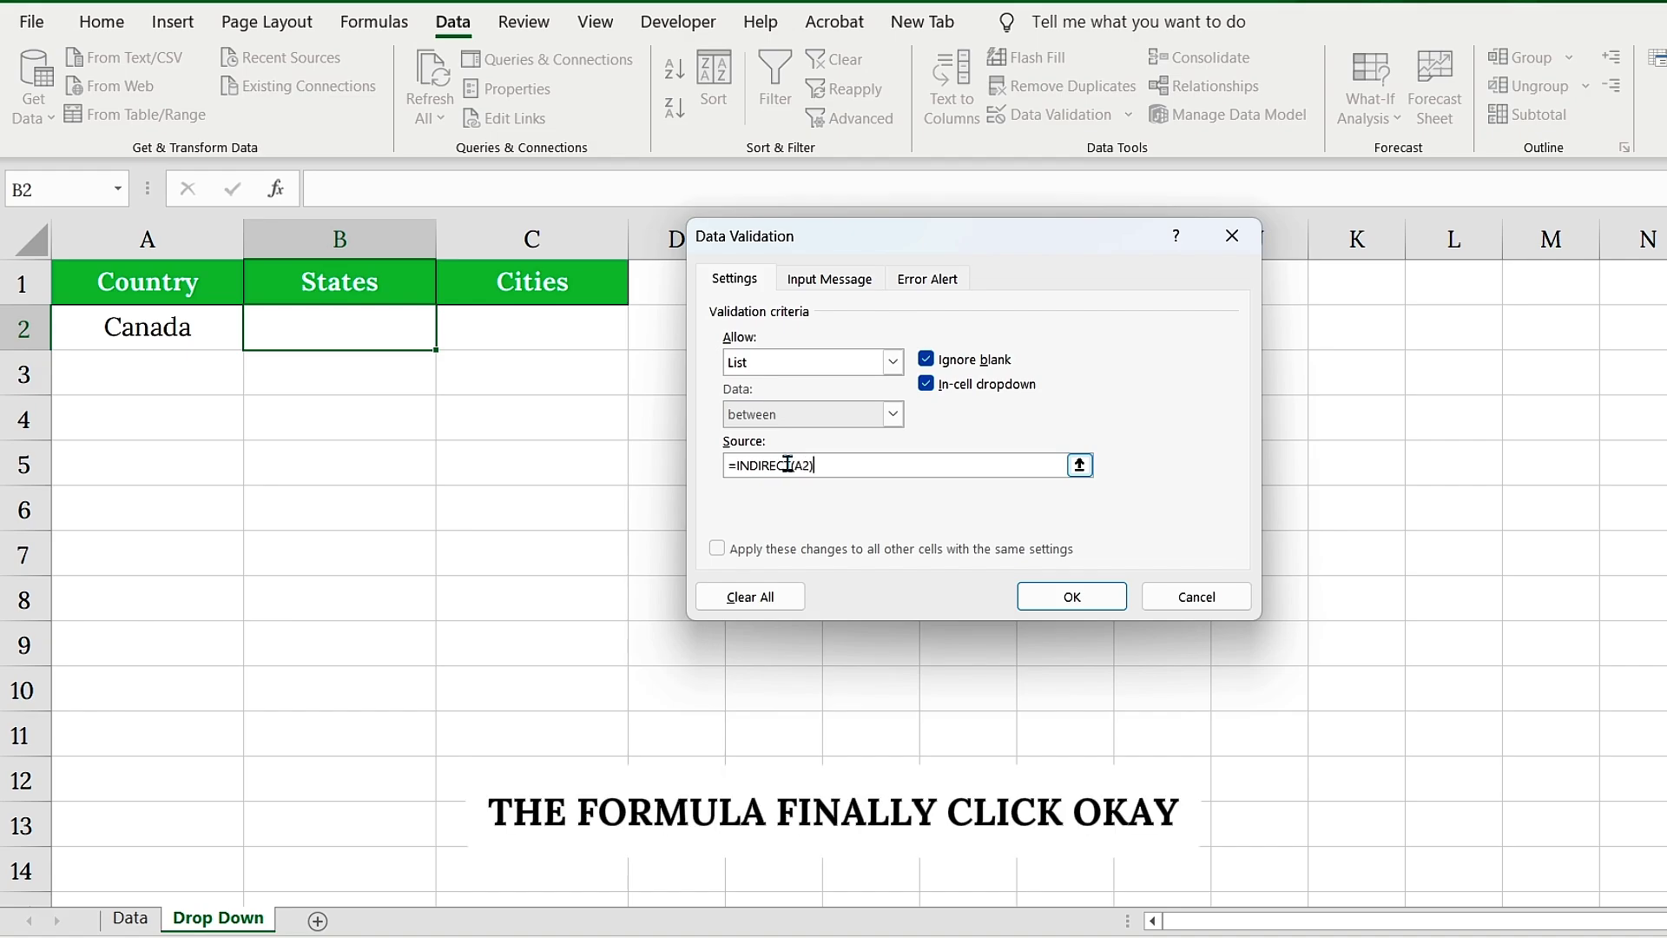
{"action": "left_click", "coordinate": [1074, 598]}
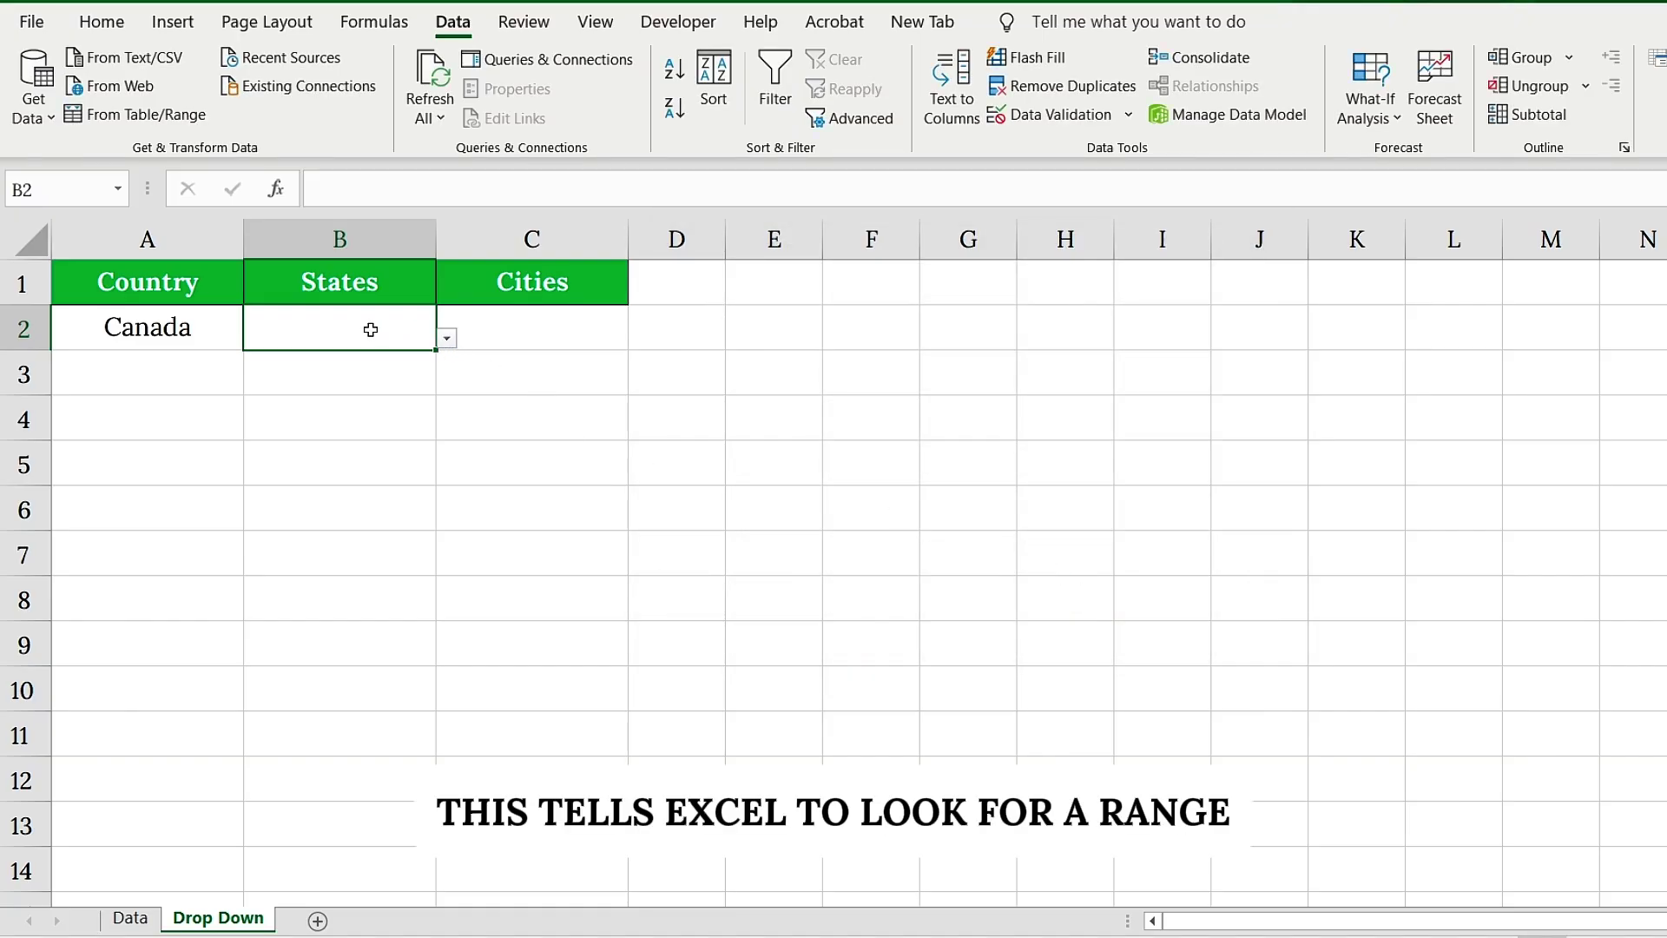
- Set A2 to USA and pick California from B2's dependent state list
{"action": "left_click", "coordinate": [198, 333]}
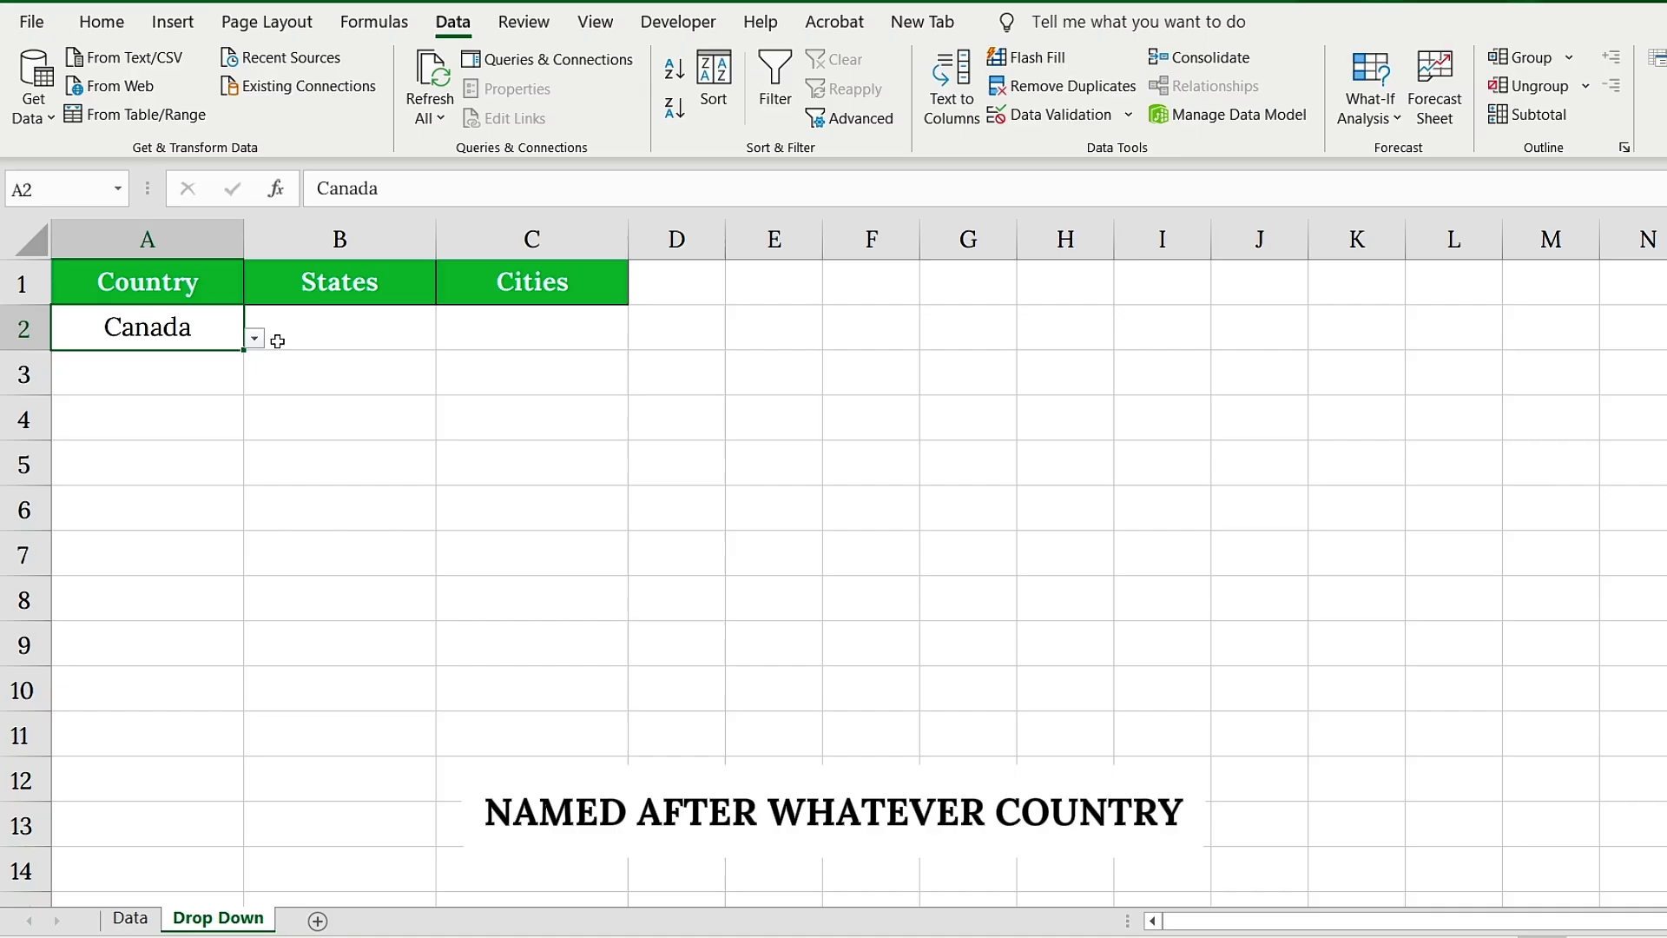
{"action": "left_click", "coordinate": [323, 331]}
{"action": "left_click", "coordinate": [188, 327]}
{"action": "left_click", "coordinate": [254, 338]}
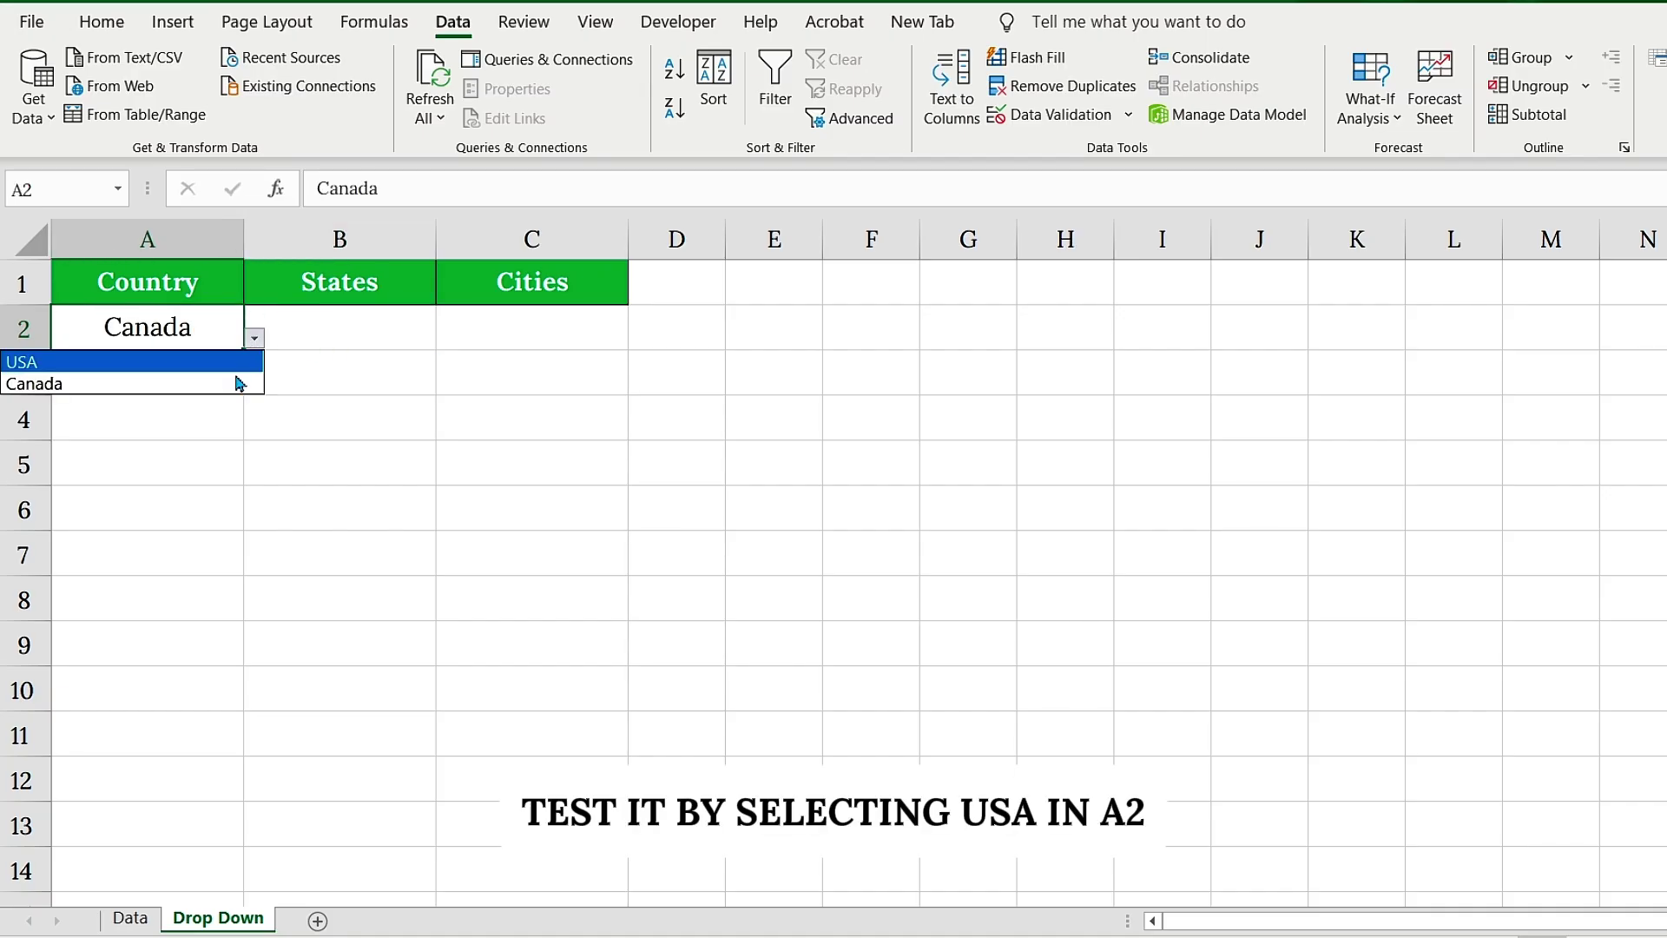
{"action": "left_click", "coordinate": [178, 361]}
{"action": "left_click", "coordinate": [356, 339]}
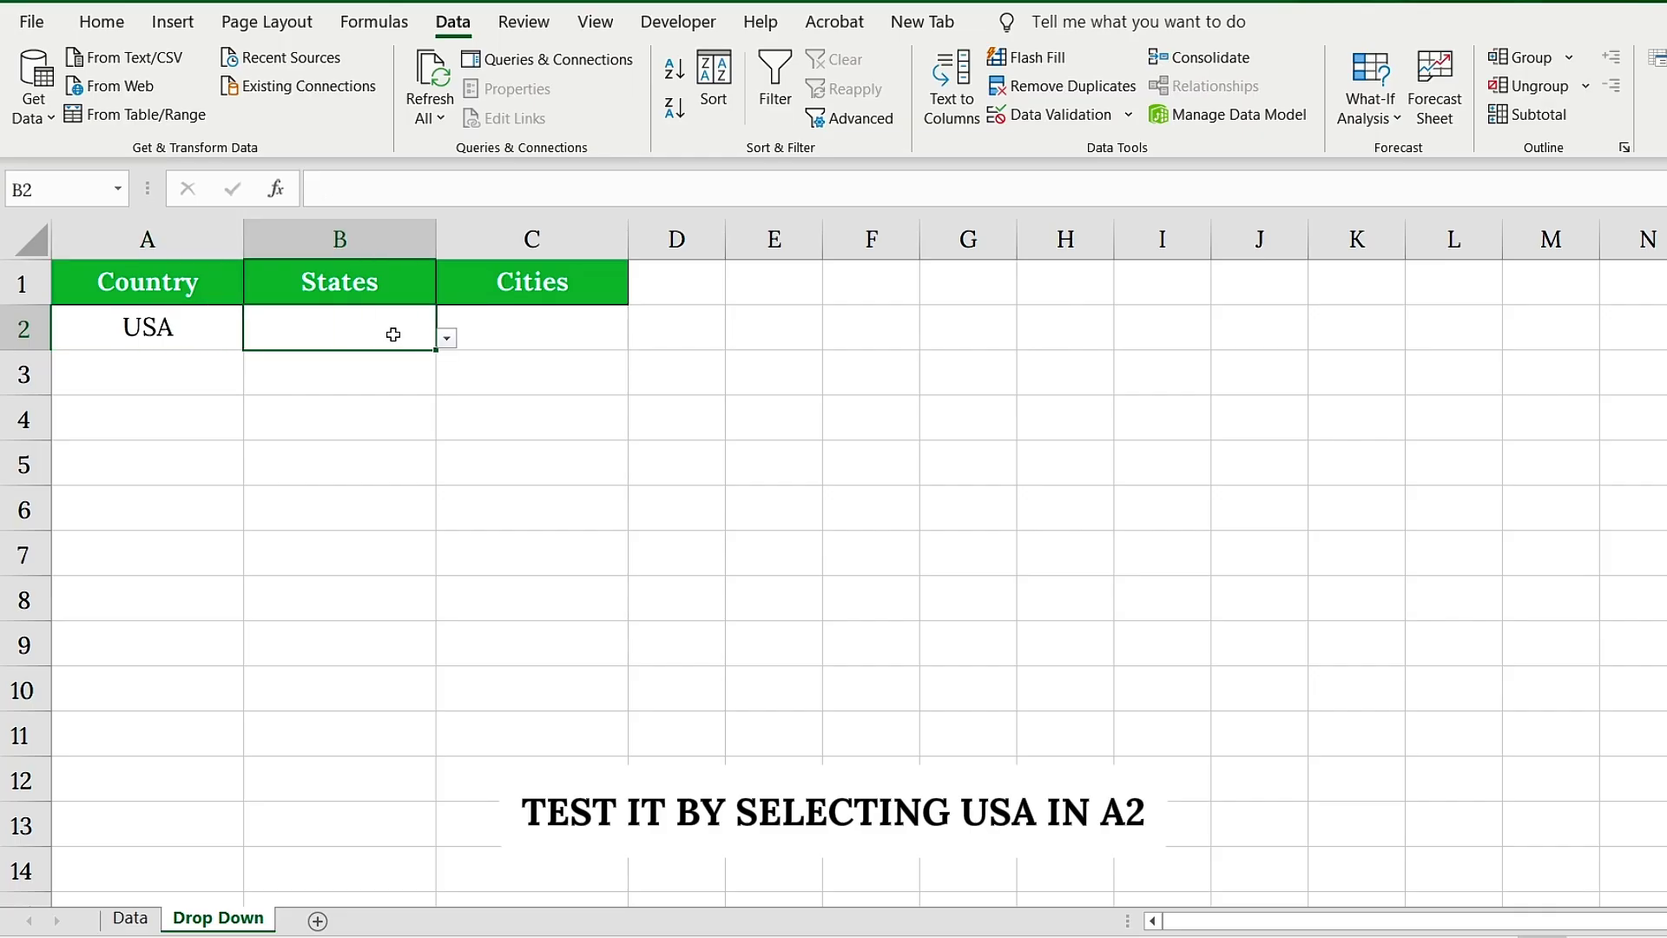
{"action": "left_click", "coordinate": [447, 338]}
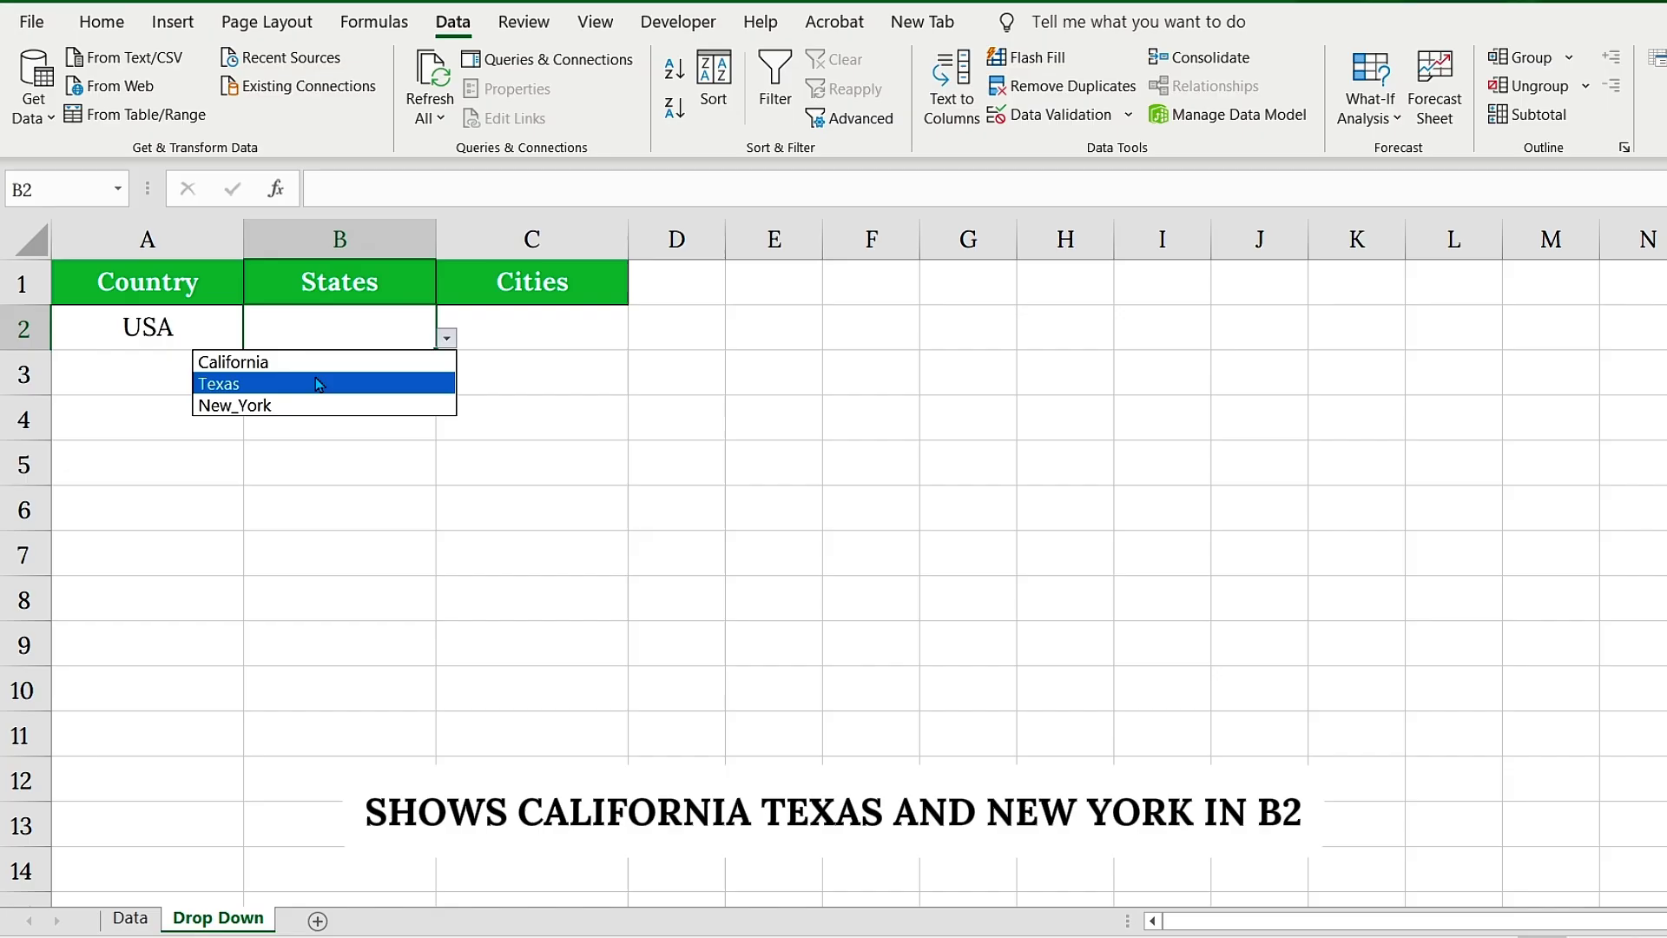
{"action": "left_click", "coordinate": [318, 362]}
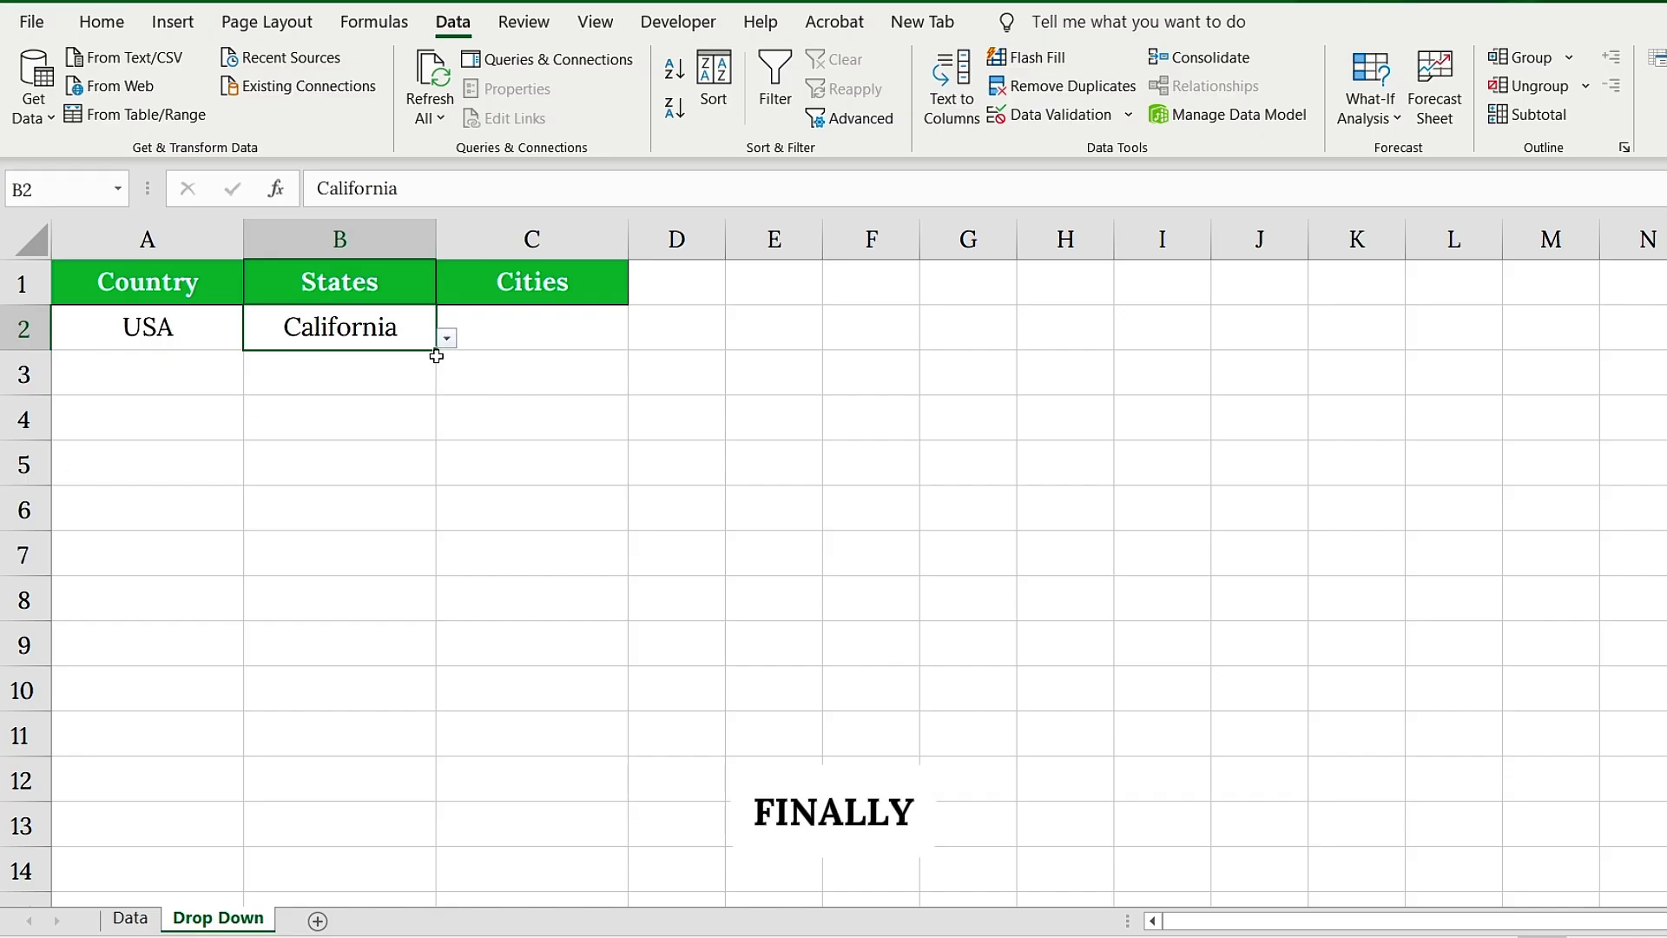
{"action": "left_click", "coordinate": [547, 334]}
- Give C2 a list validation with source =INDIRECT(B2)
{"action": "left_click", "coordinate": [556, 289]}
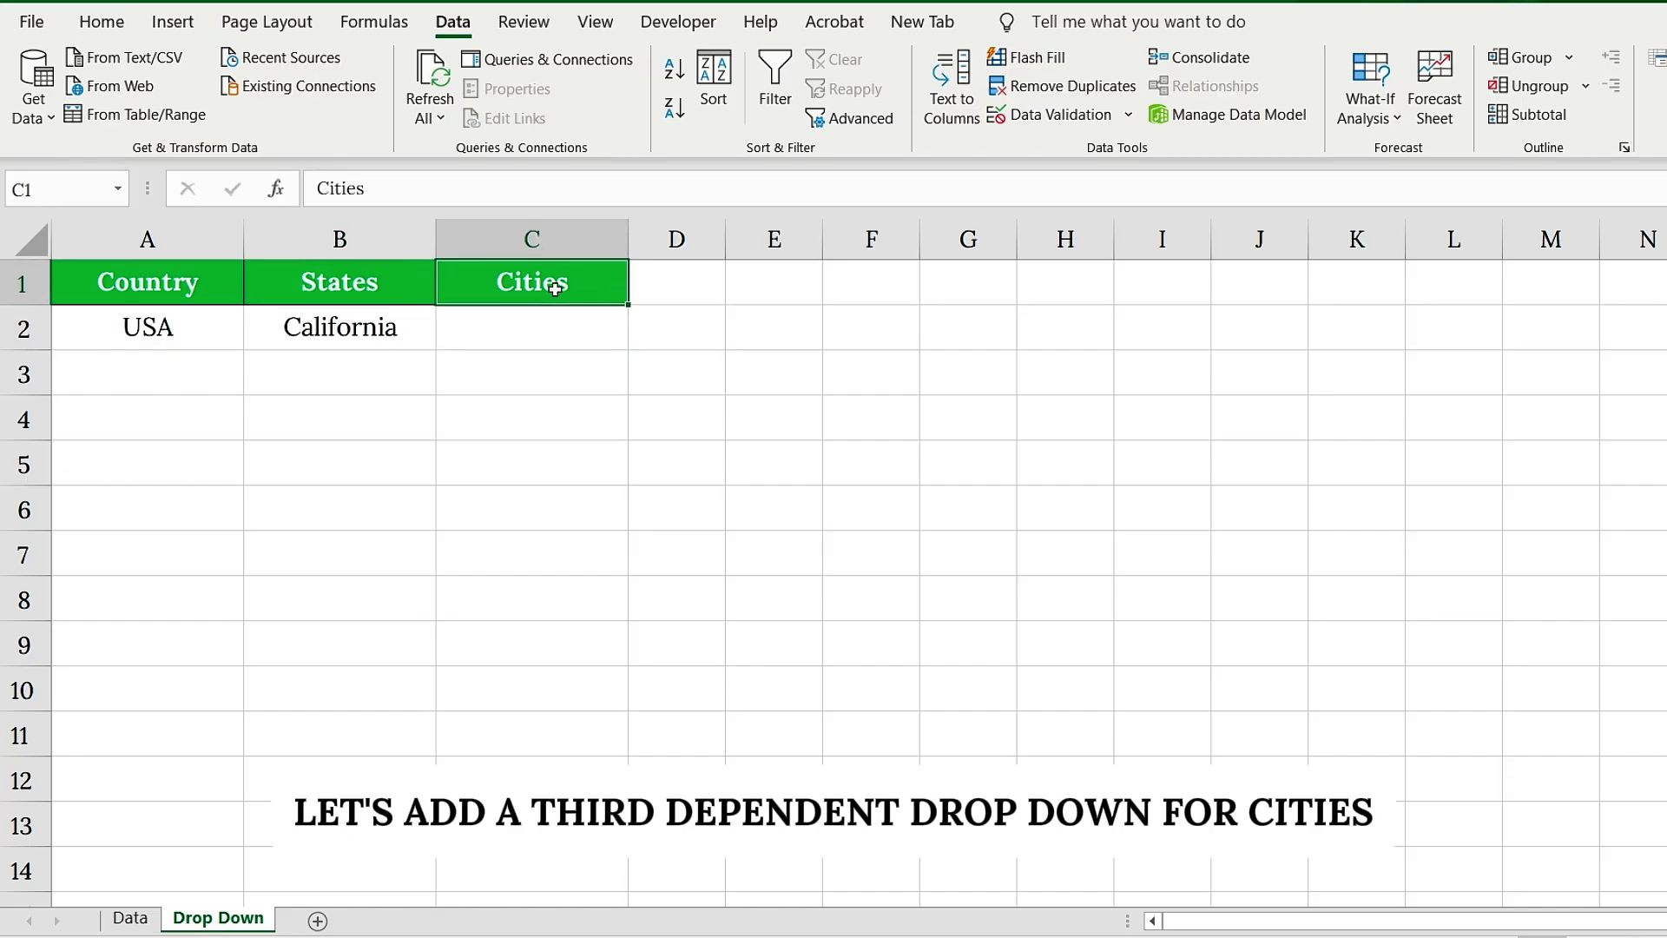
{"action": "left_click", "coordinate": [554, 329]}
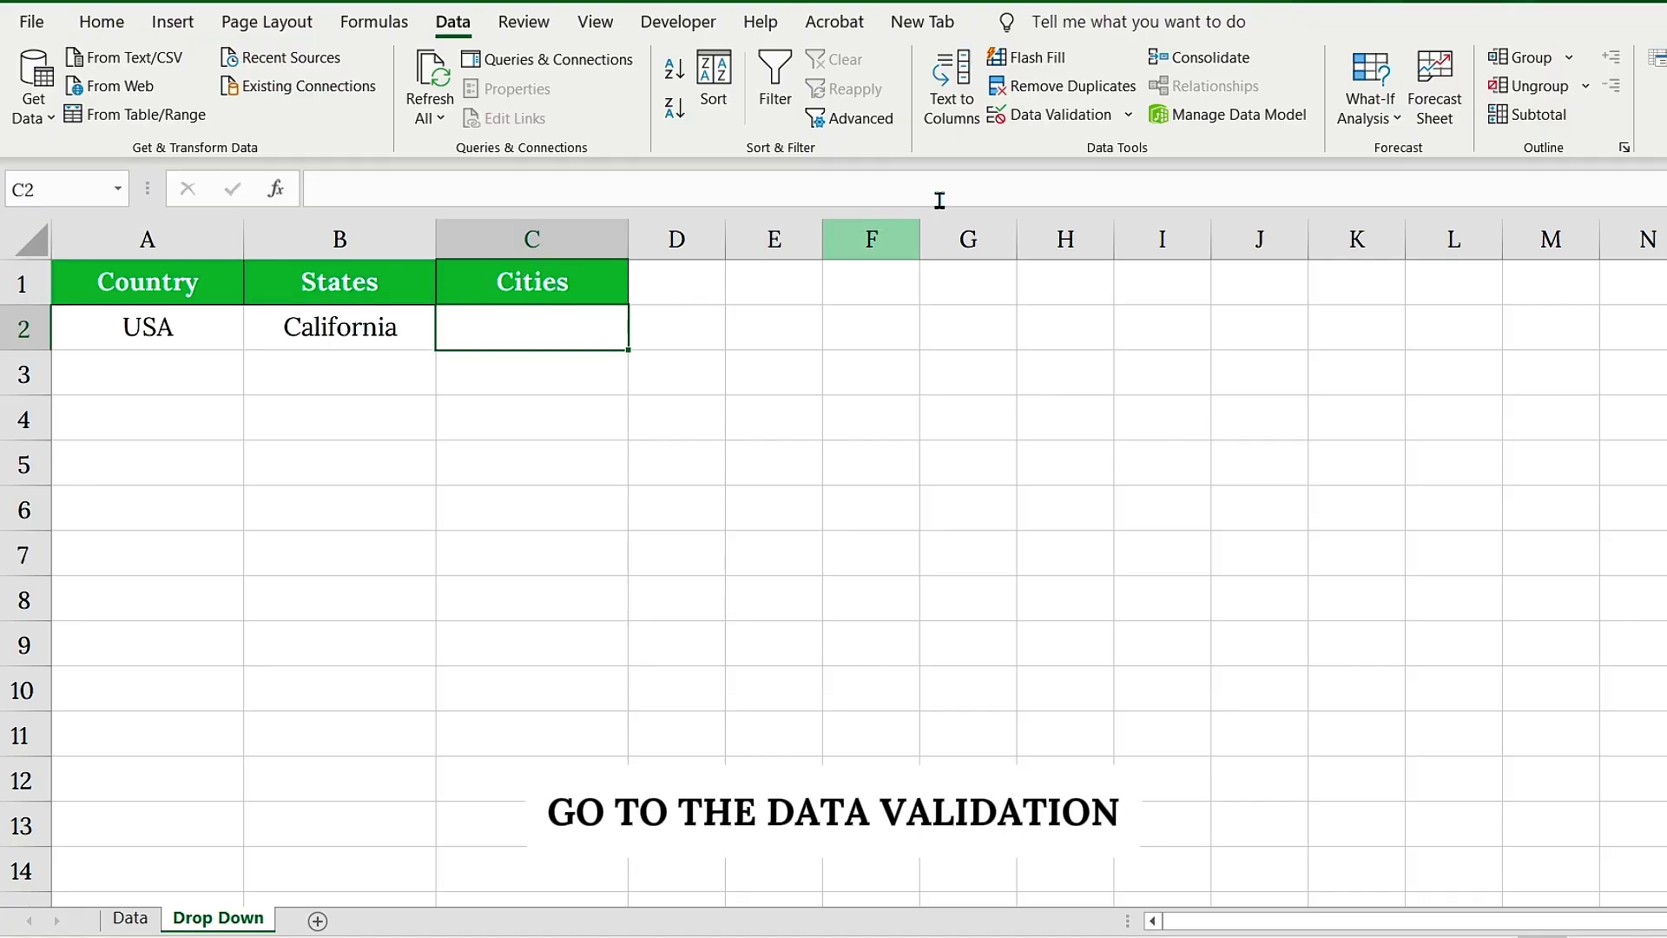
{"action": "left_click", "coordinate": [1057, 118]}
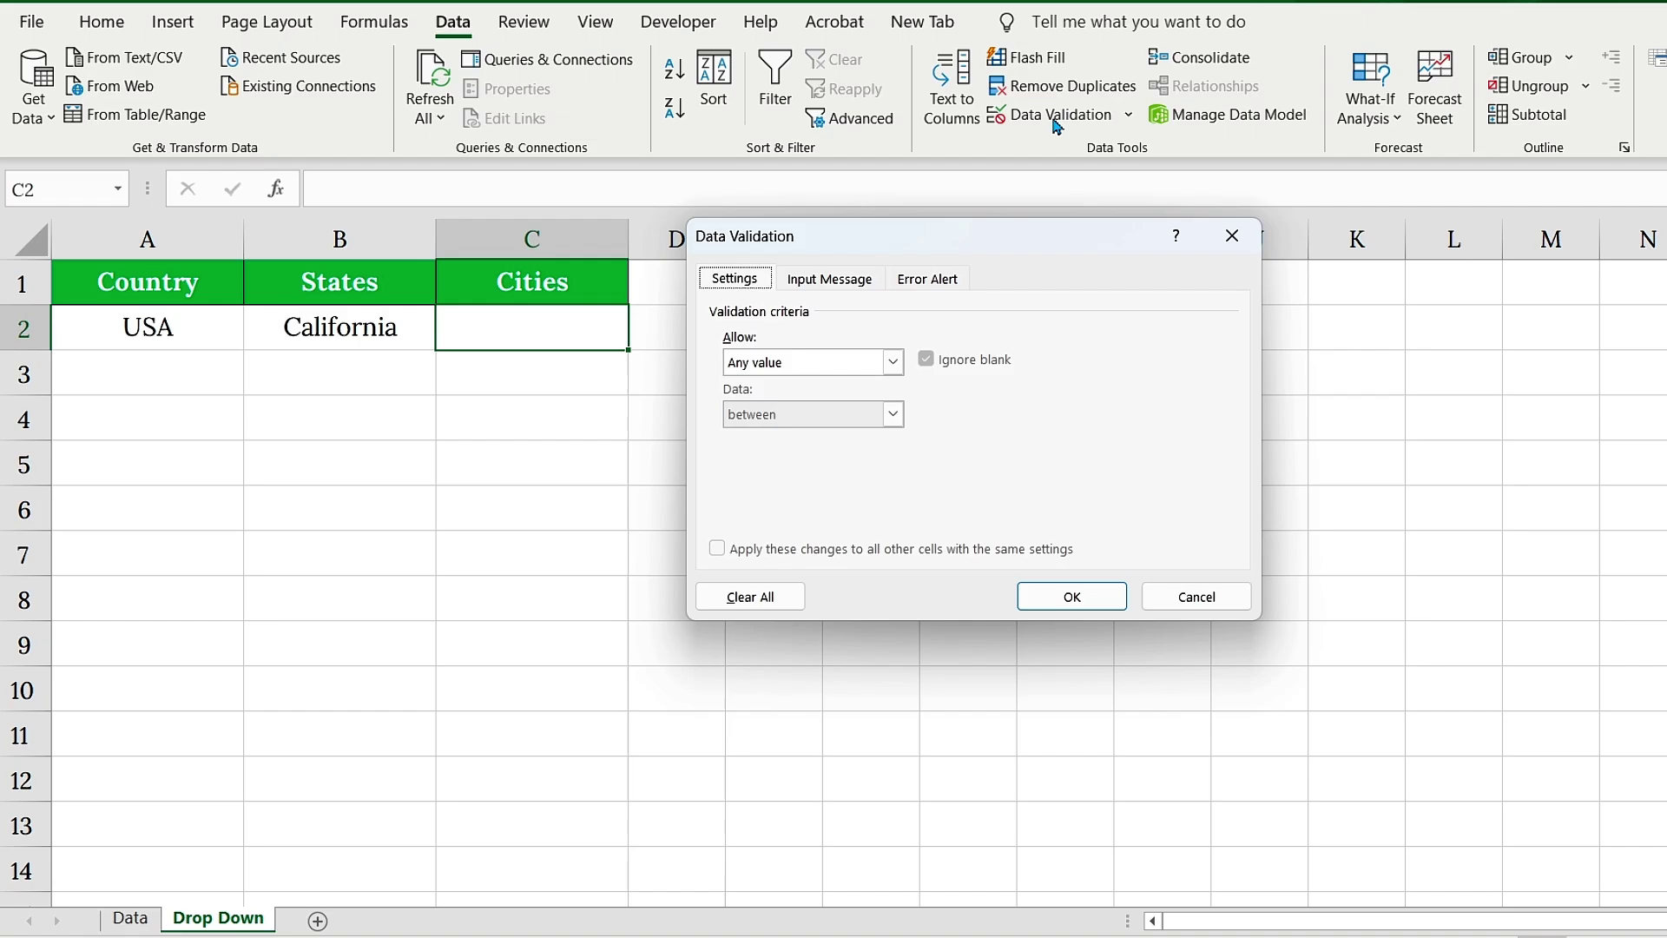
{"action": "left_click", "coordinate": [890, 363]}
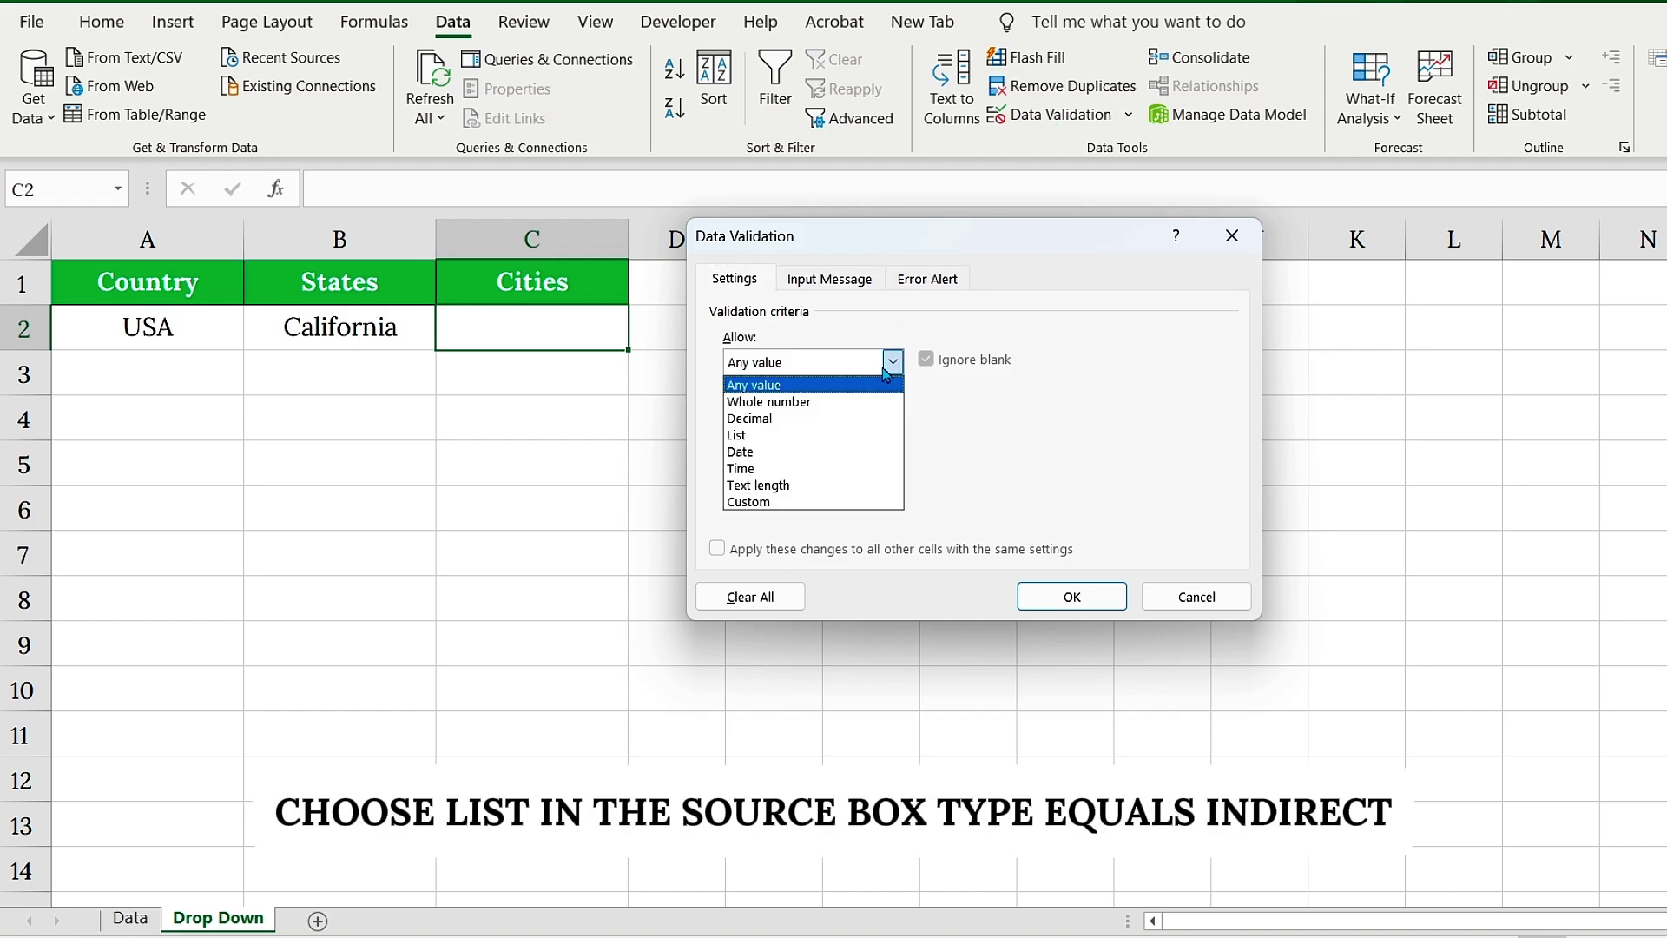
{"action": "left_click", "coordinate": [768, 435]}
{"action": "left_click", "coordinate": [778, 460]}
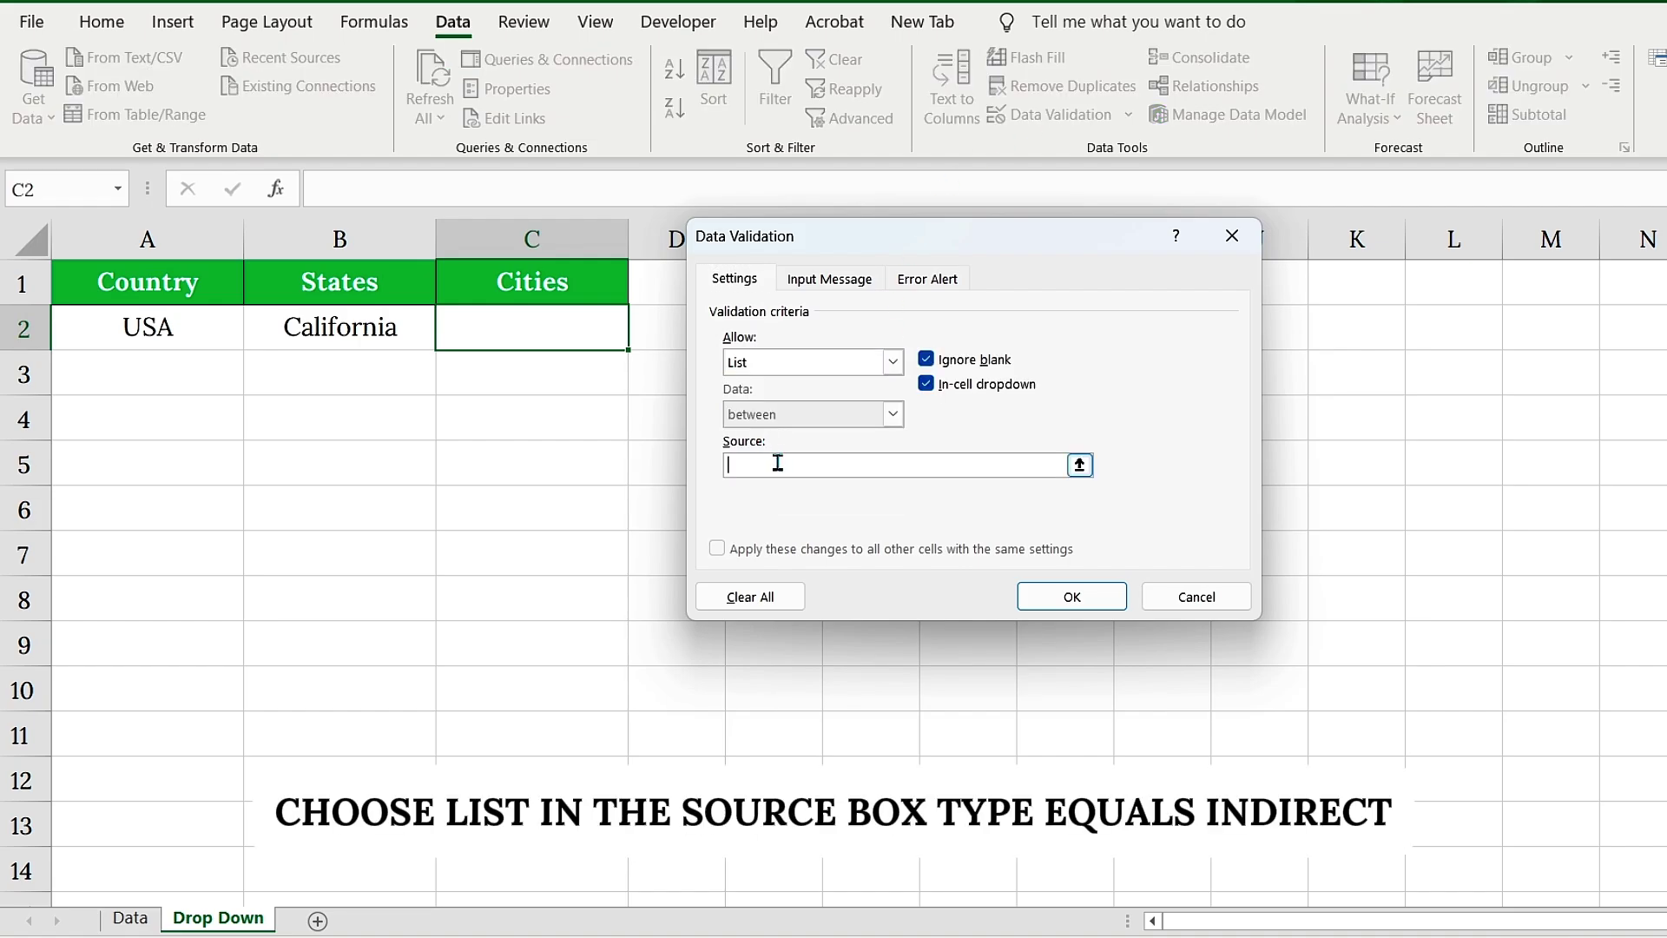
{"action": "type", "text": "=INDIRE"}
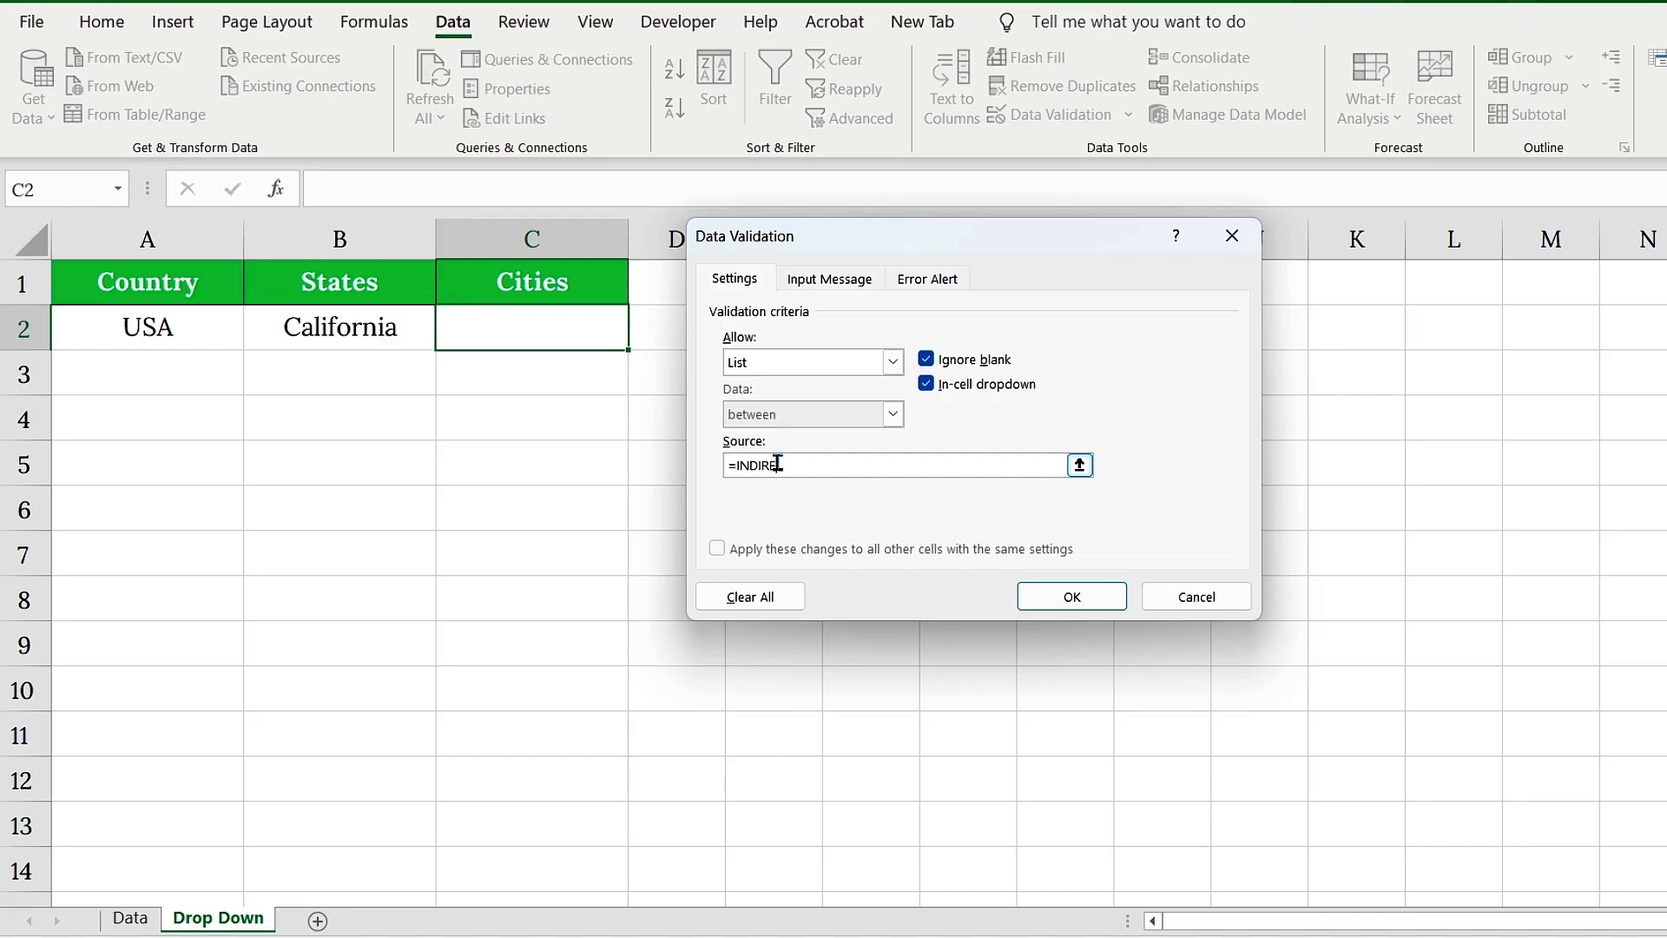
{"action": "type", "text": "CT(B2"}
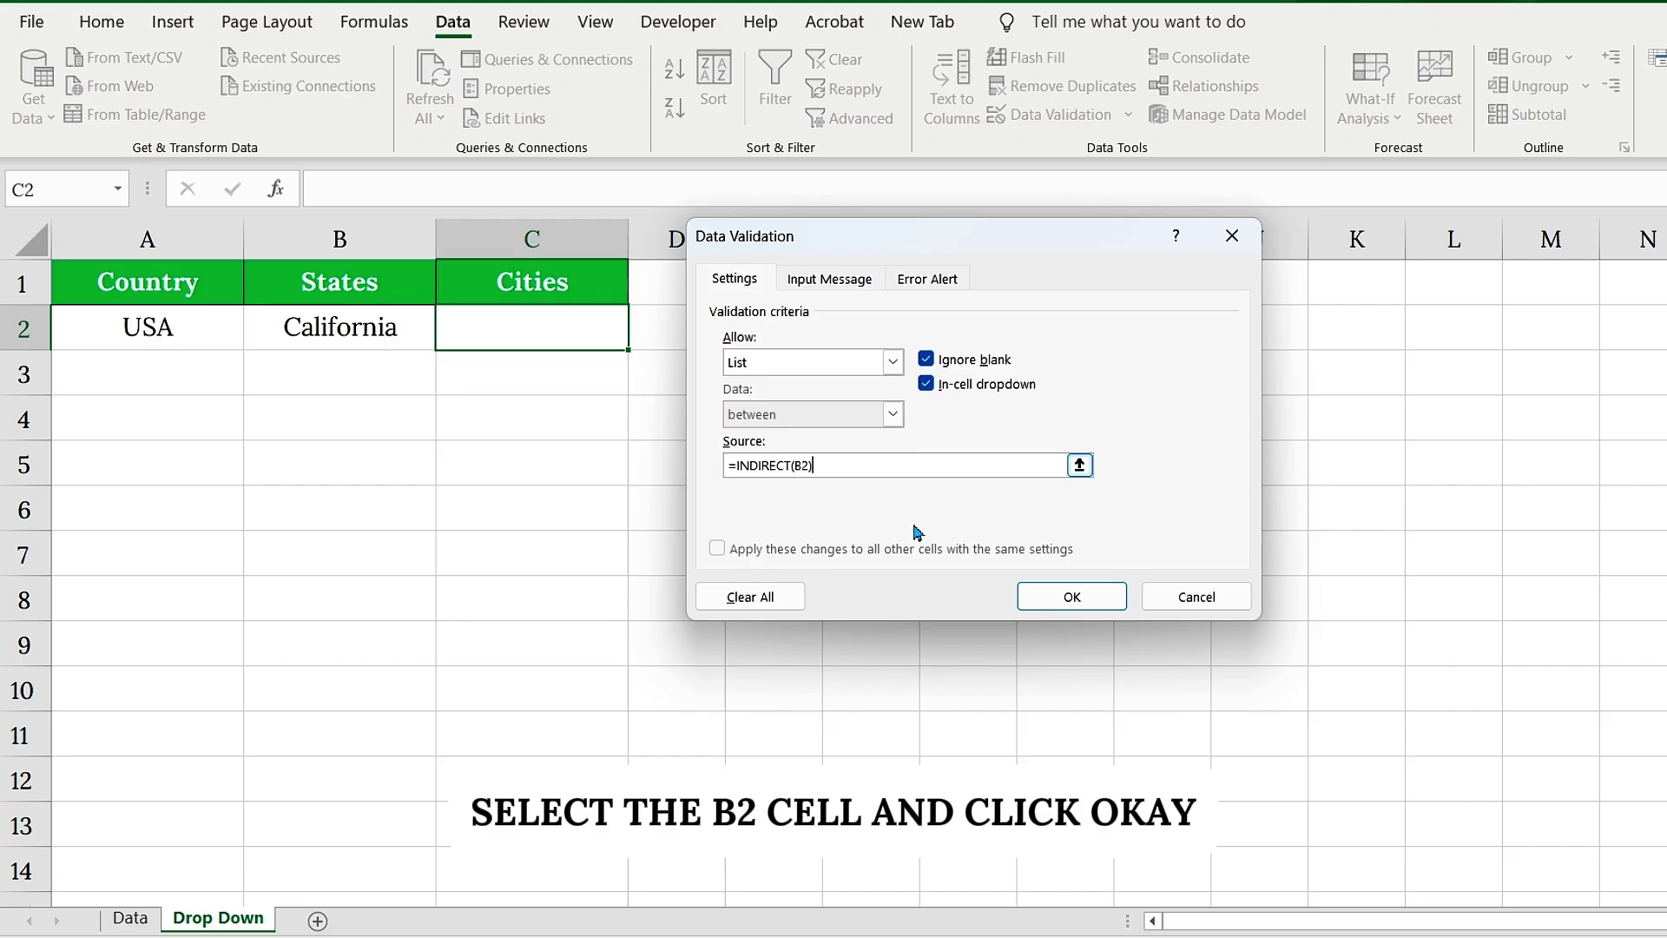
{"action": "left_click", "coordinate": [1070, 595]}
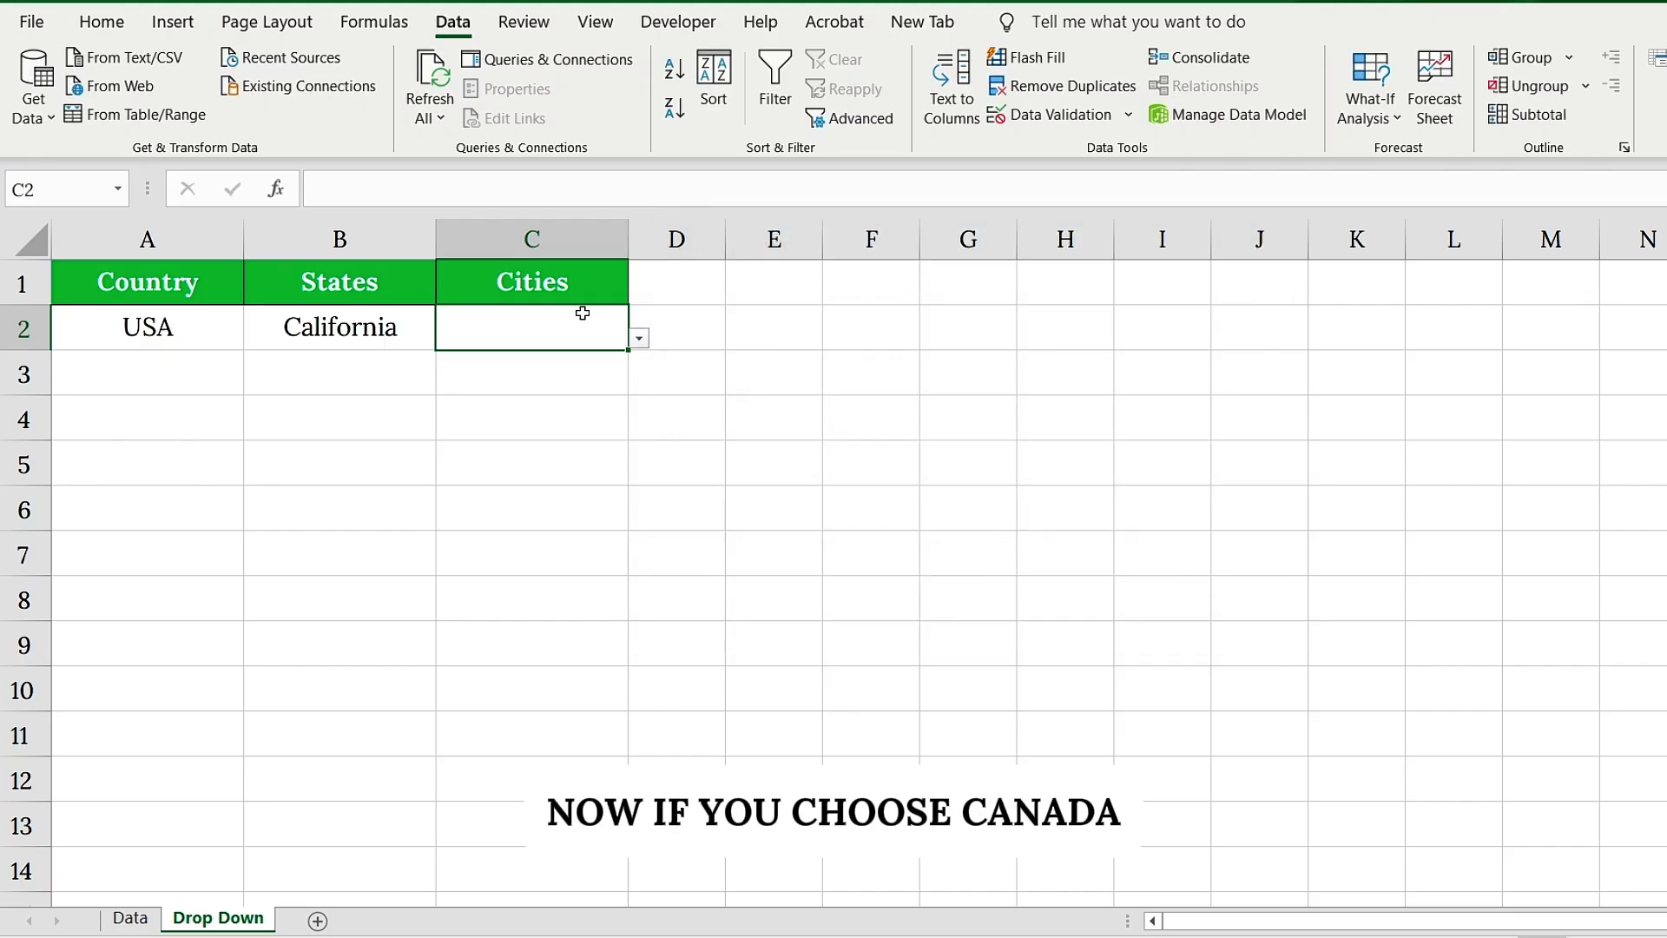
- Set A2 to Canada and B2 to Quebec, then bring up C2's Quebec city list
{"action": "left_click", "coordinate": [204, 330]}
{"action": "left_click", "coordinate": [255, 338]}
{"action": "left_click", "coordinate": [225, 379]}
{"action": "left_click", "coordinate": [371, 332]}
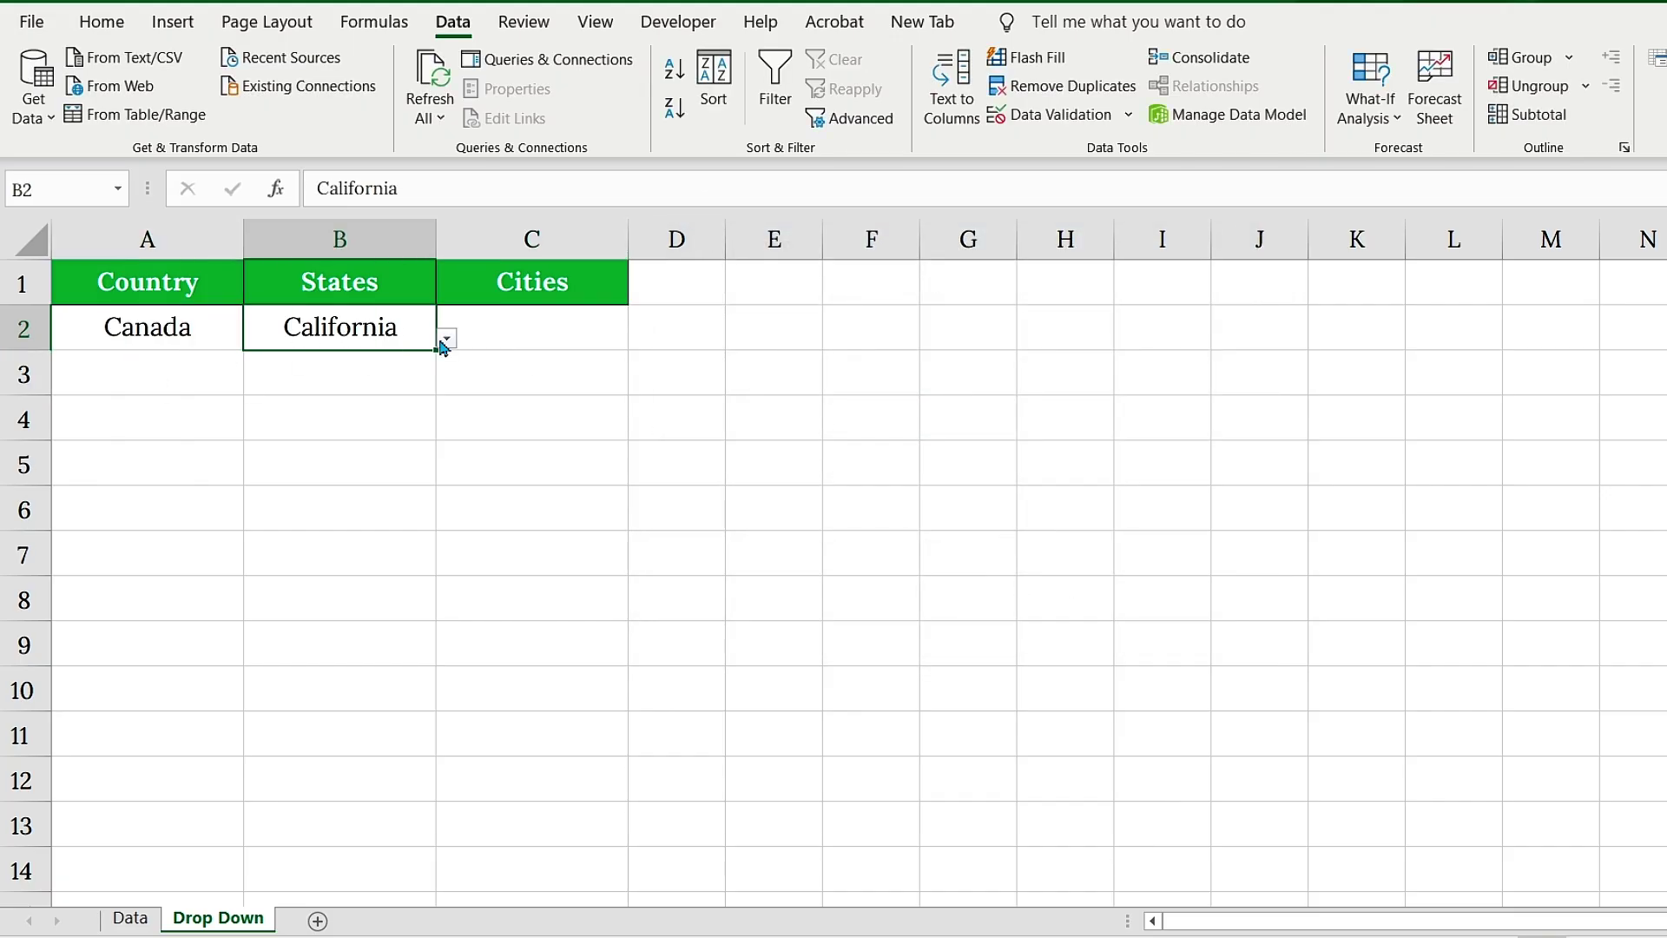
{"action": "left_click", "coordinate": [446, 339]}
{"action": "left_click", "coordinate": [339, 384]}
{"action": "left_click", "coordinate": [586, 327]}
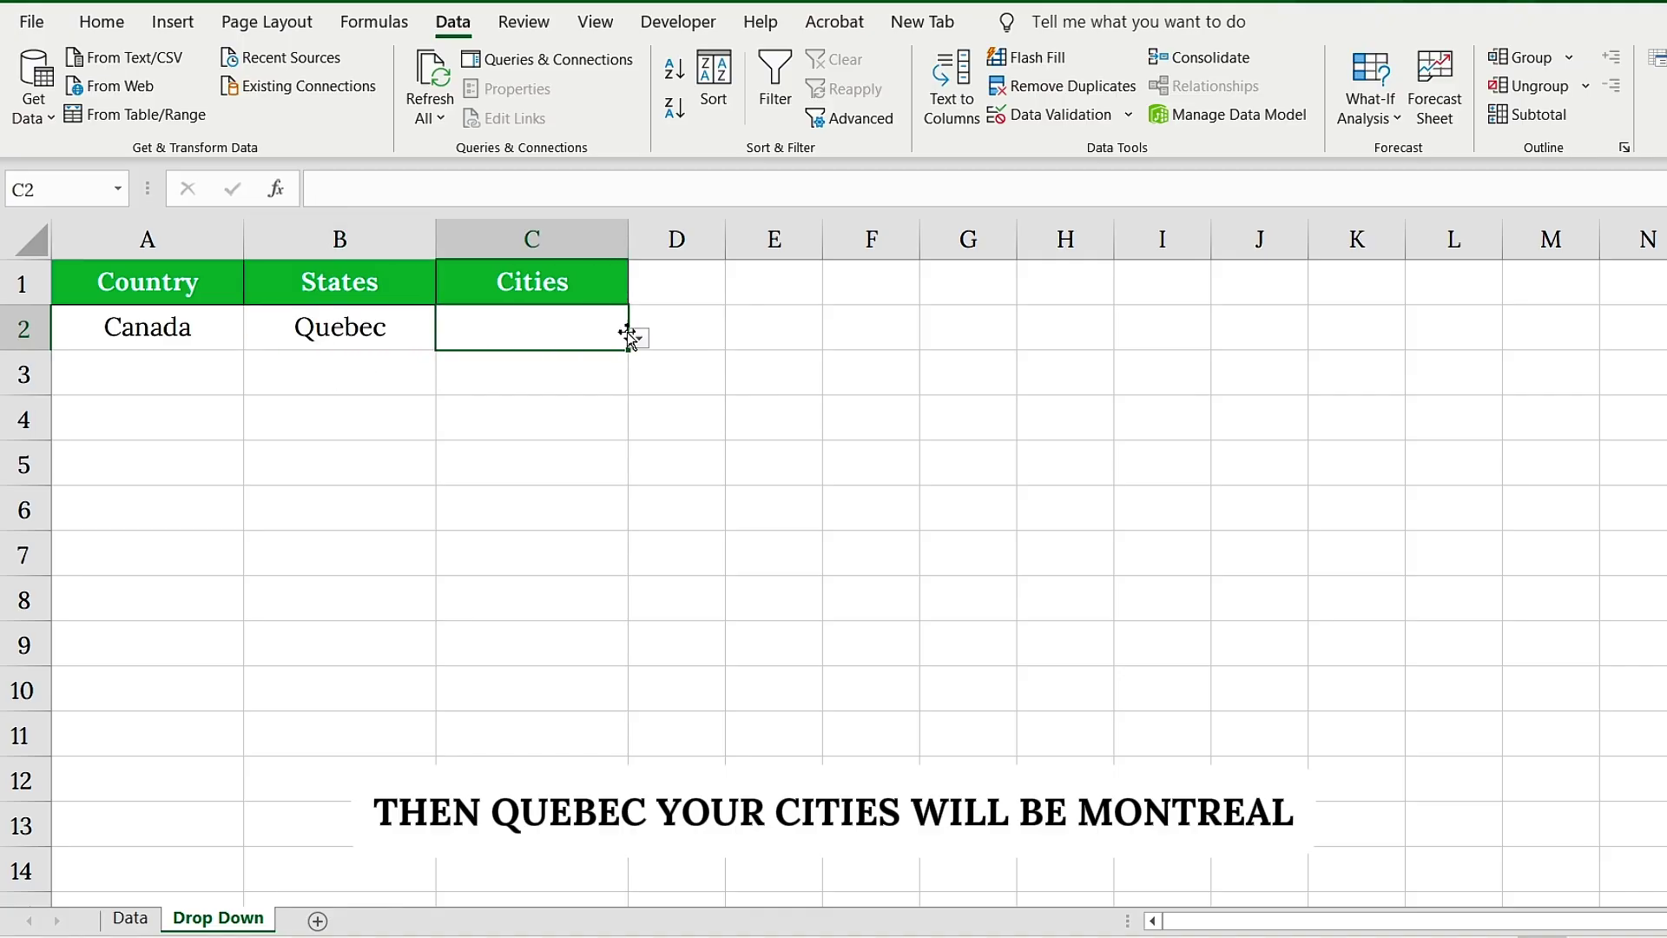
{"action": "left_click", "coordinate": [639, 339]}
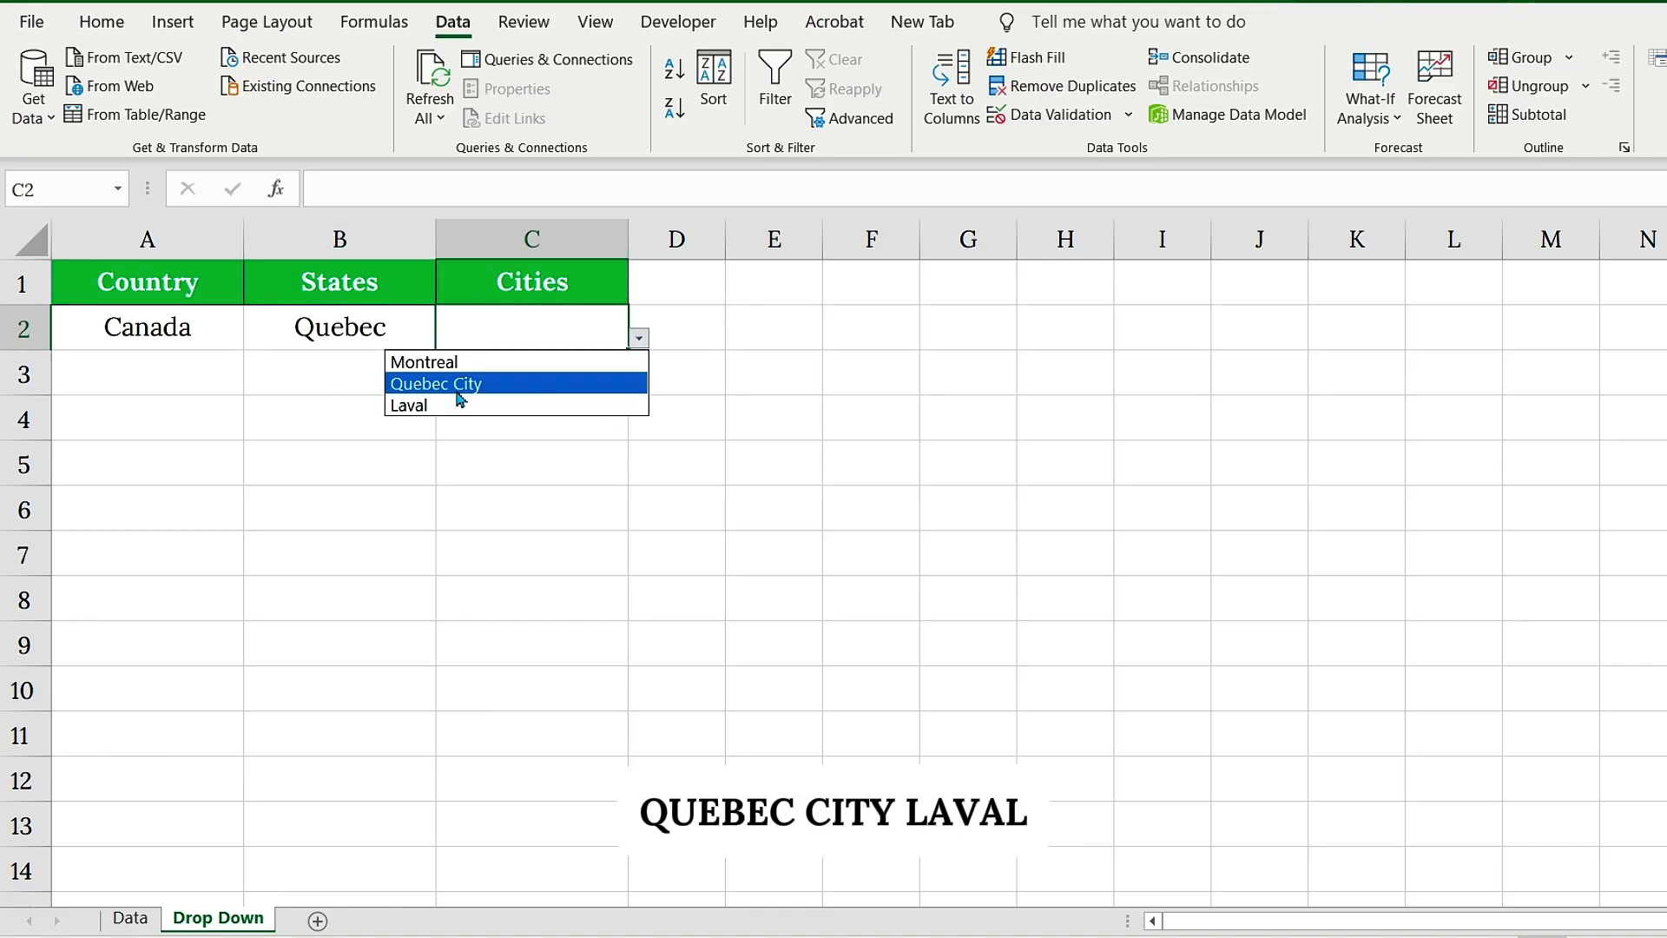
- Pick Montreal in C2, then fill C2, B2 and A2 down to row 14
{"action": "left_click", "coordinate": [460, 362]}
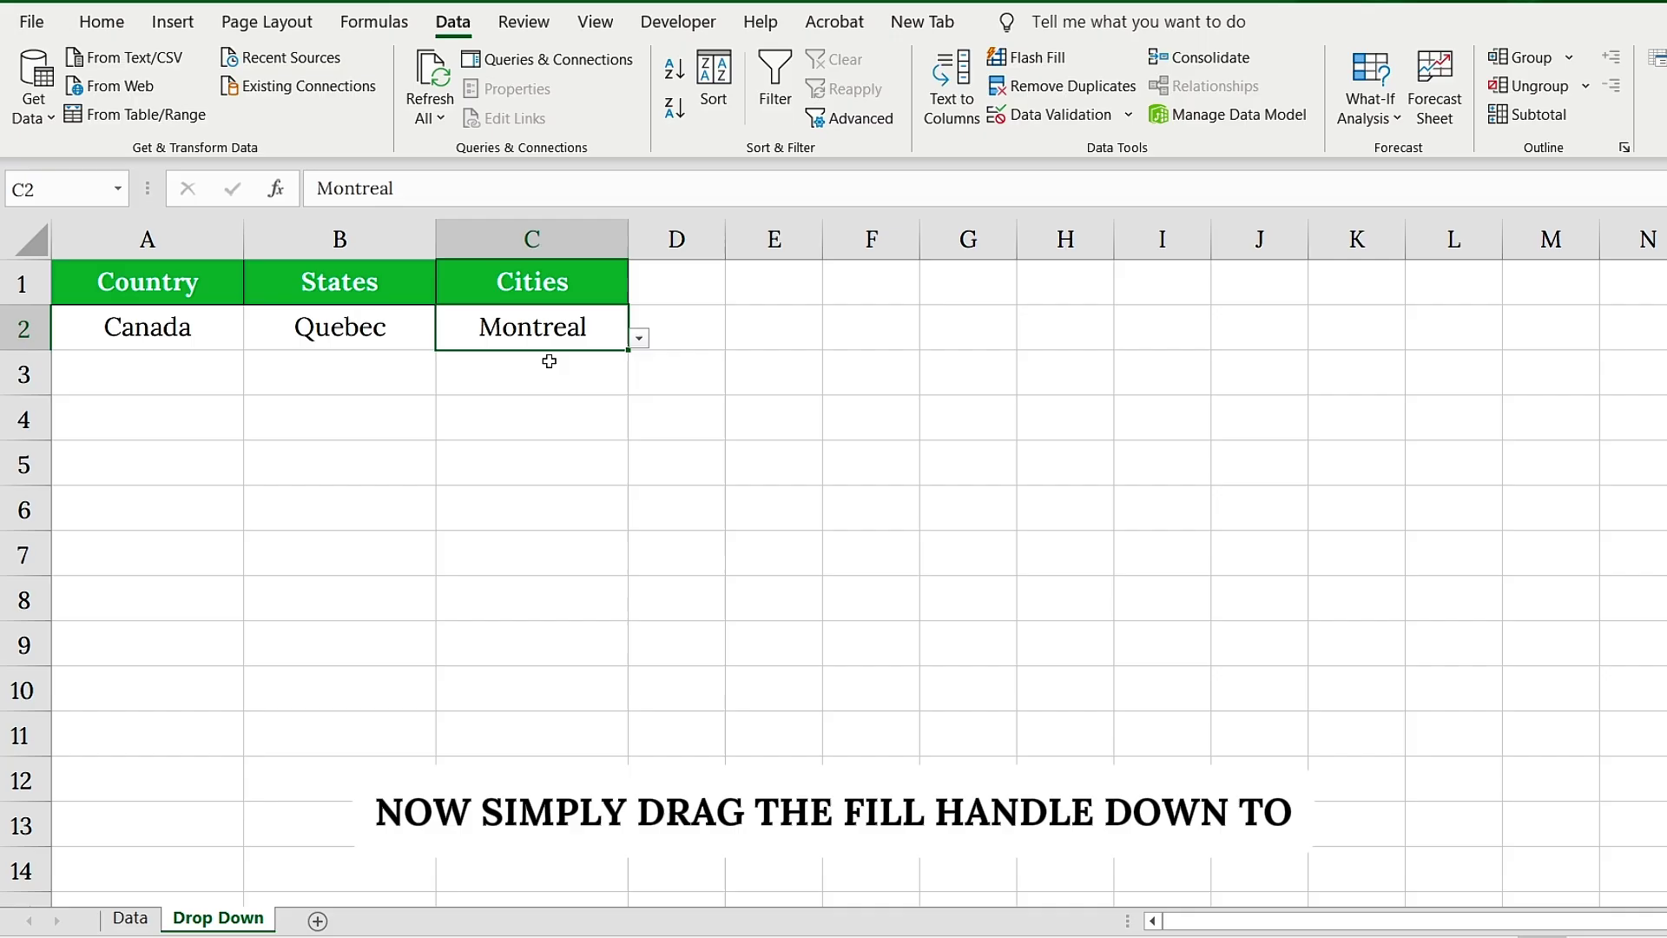
{"action": "left_click_drag", "start_coordinate": [629, 351], "coordinate": [637, 884]}
{"action": "left_click", "coordinate": [387, 345]}
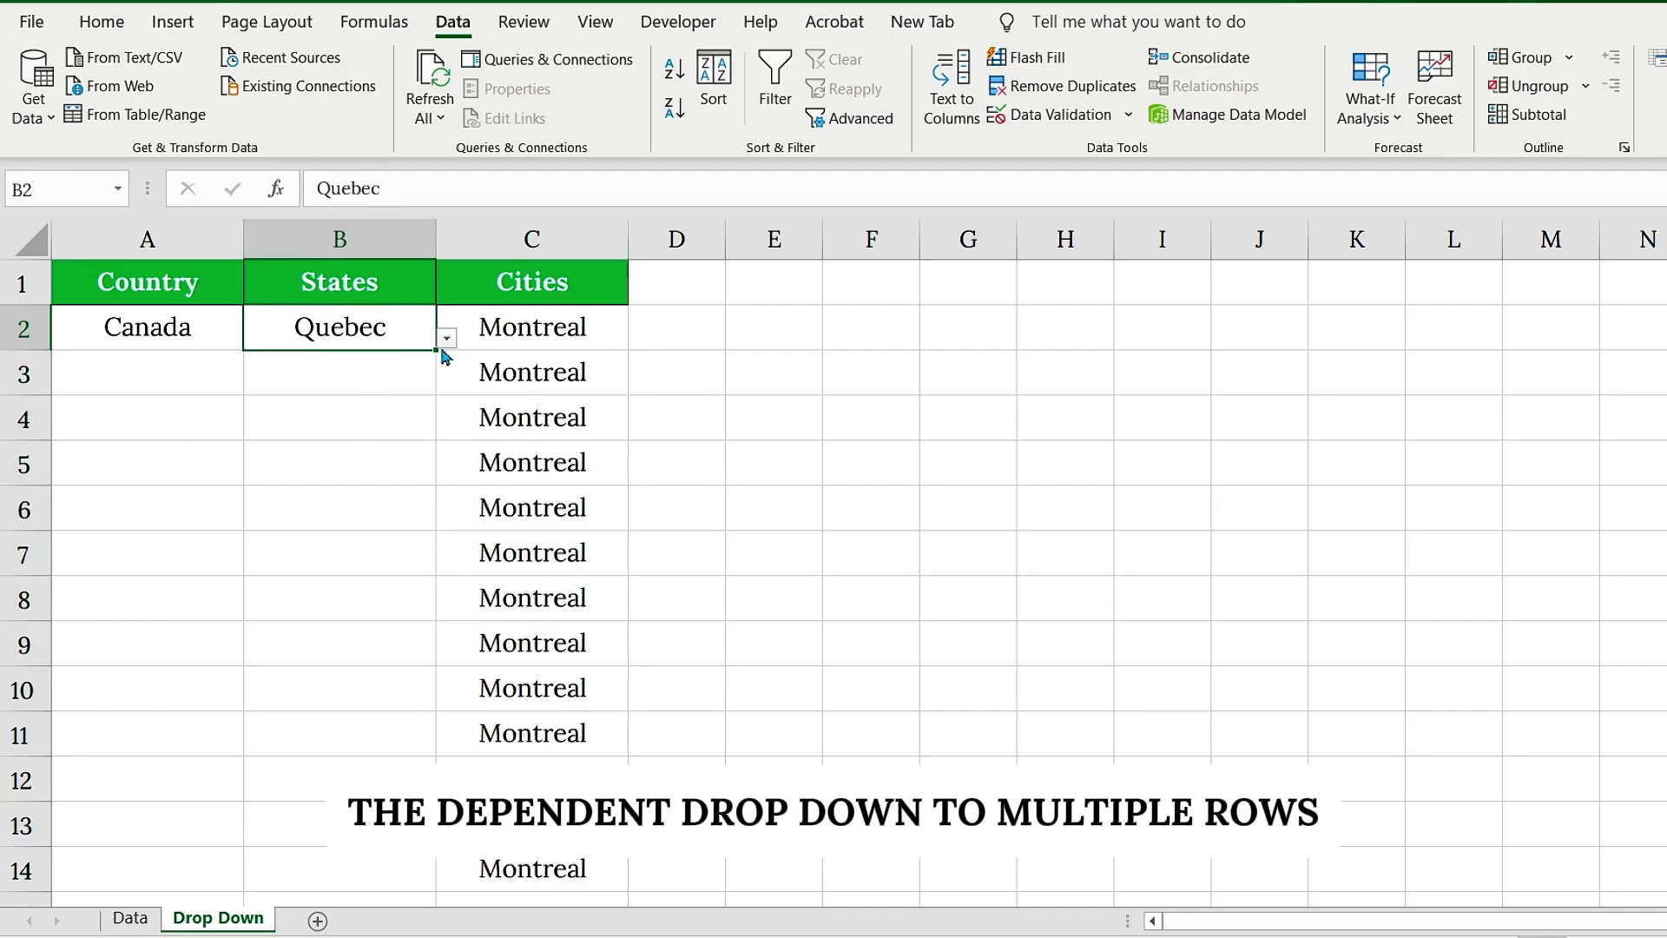
{"action": "left_click_drag", "start_coordinate": [437, 352], "coordinate": [443, 883]}
{"action": "left_click", "coordinate": [230, 335]}
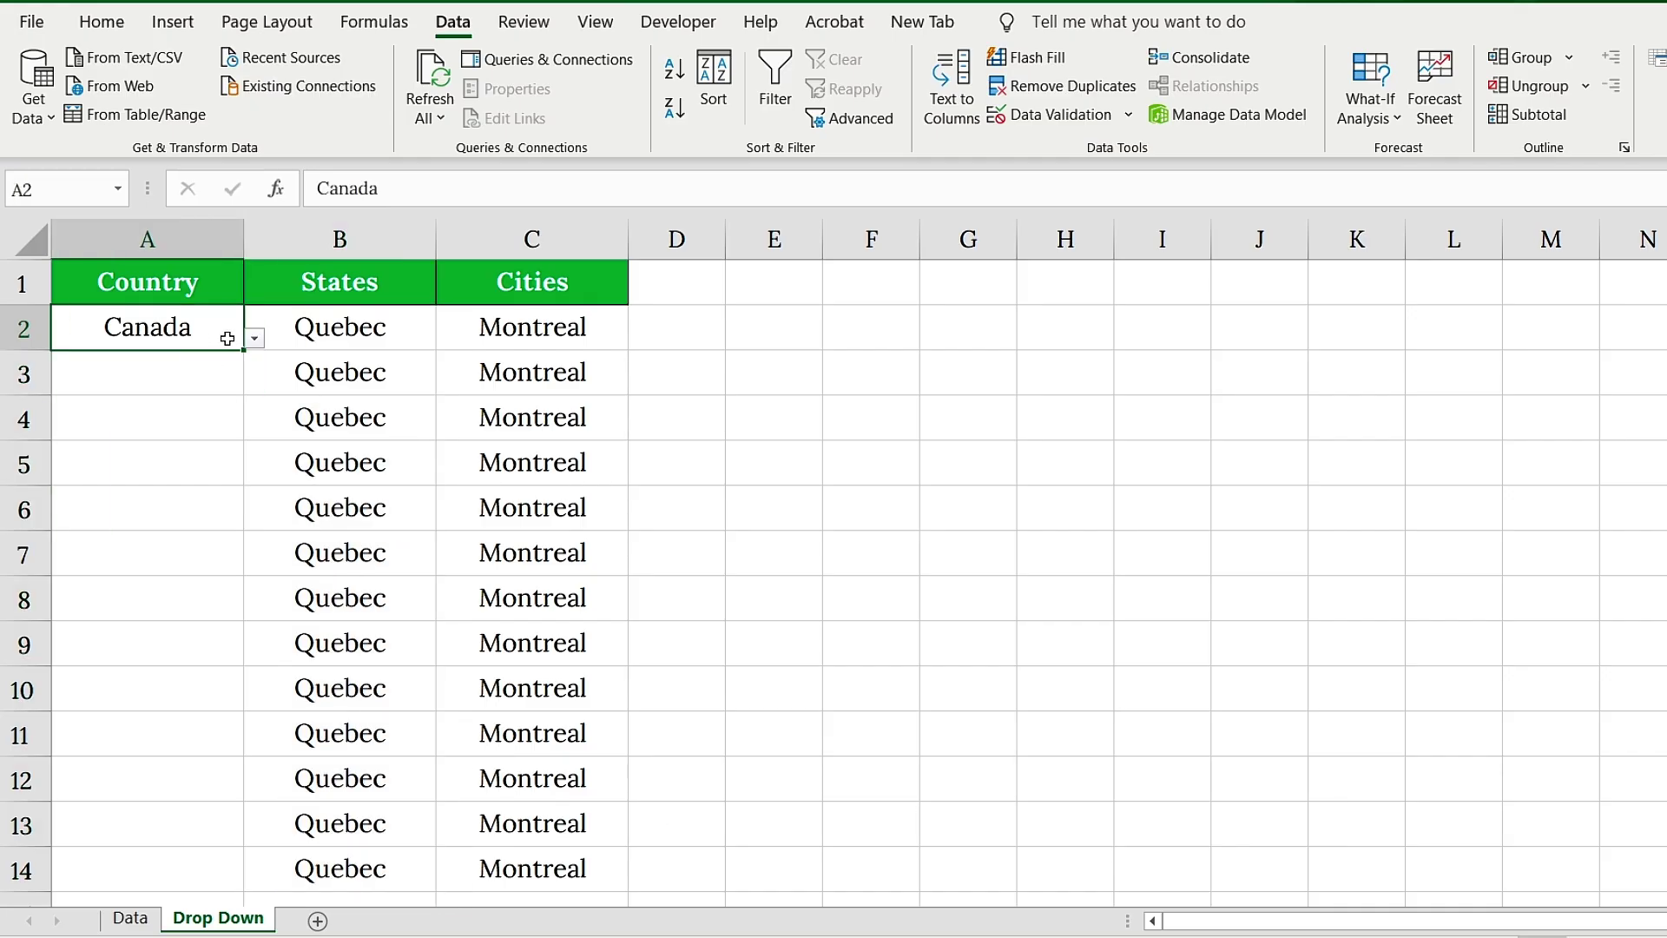
{"action": "left_click_drag", "start_coordinate": [244, 350], "coordinate": [248, 886]}
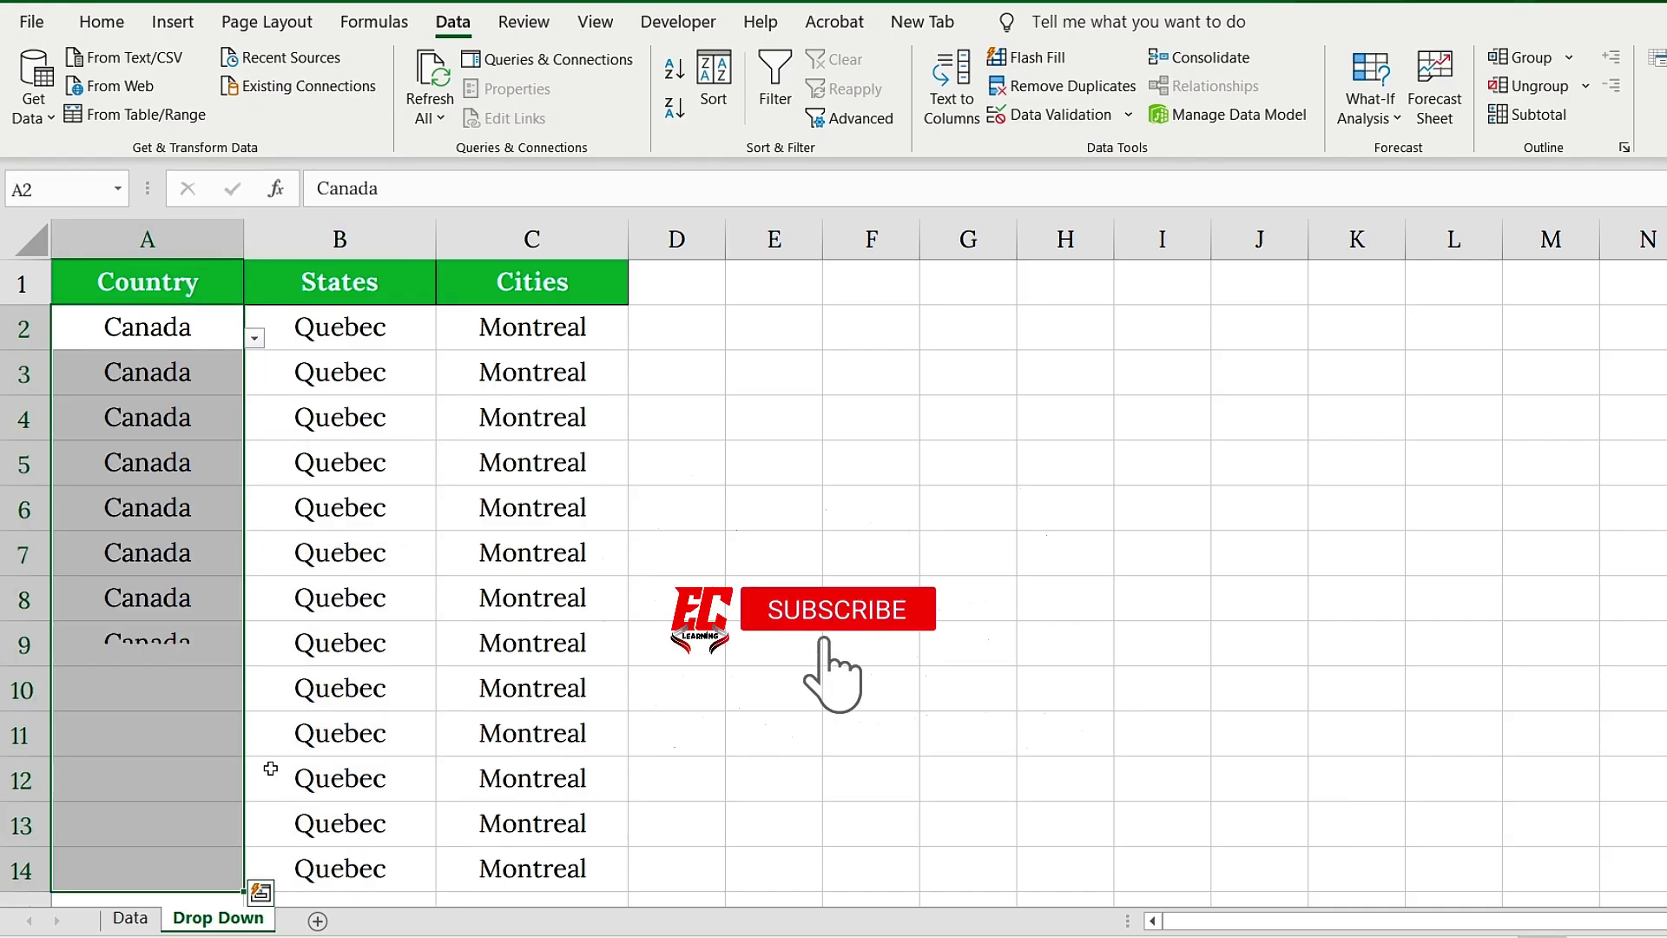
- Set row 3 to Canada and British Columbia, check its cities, then open the Data sheet
{"action": "left_click", "coordinate": [231, 370]}
{"action": "left_click", "coordinate": [253, 382]}
{"action": "left_click", "coordinate": [174, 429]}
{"action": "left_click", "coordinate": [347, 374]}
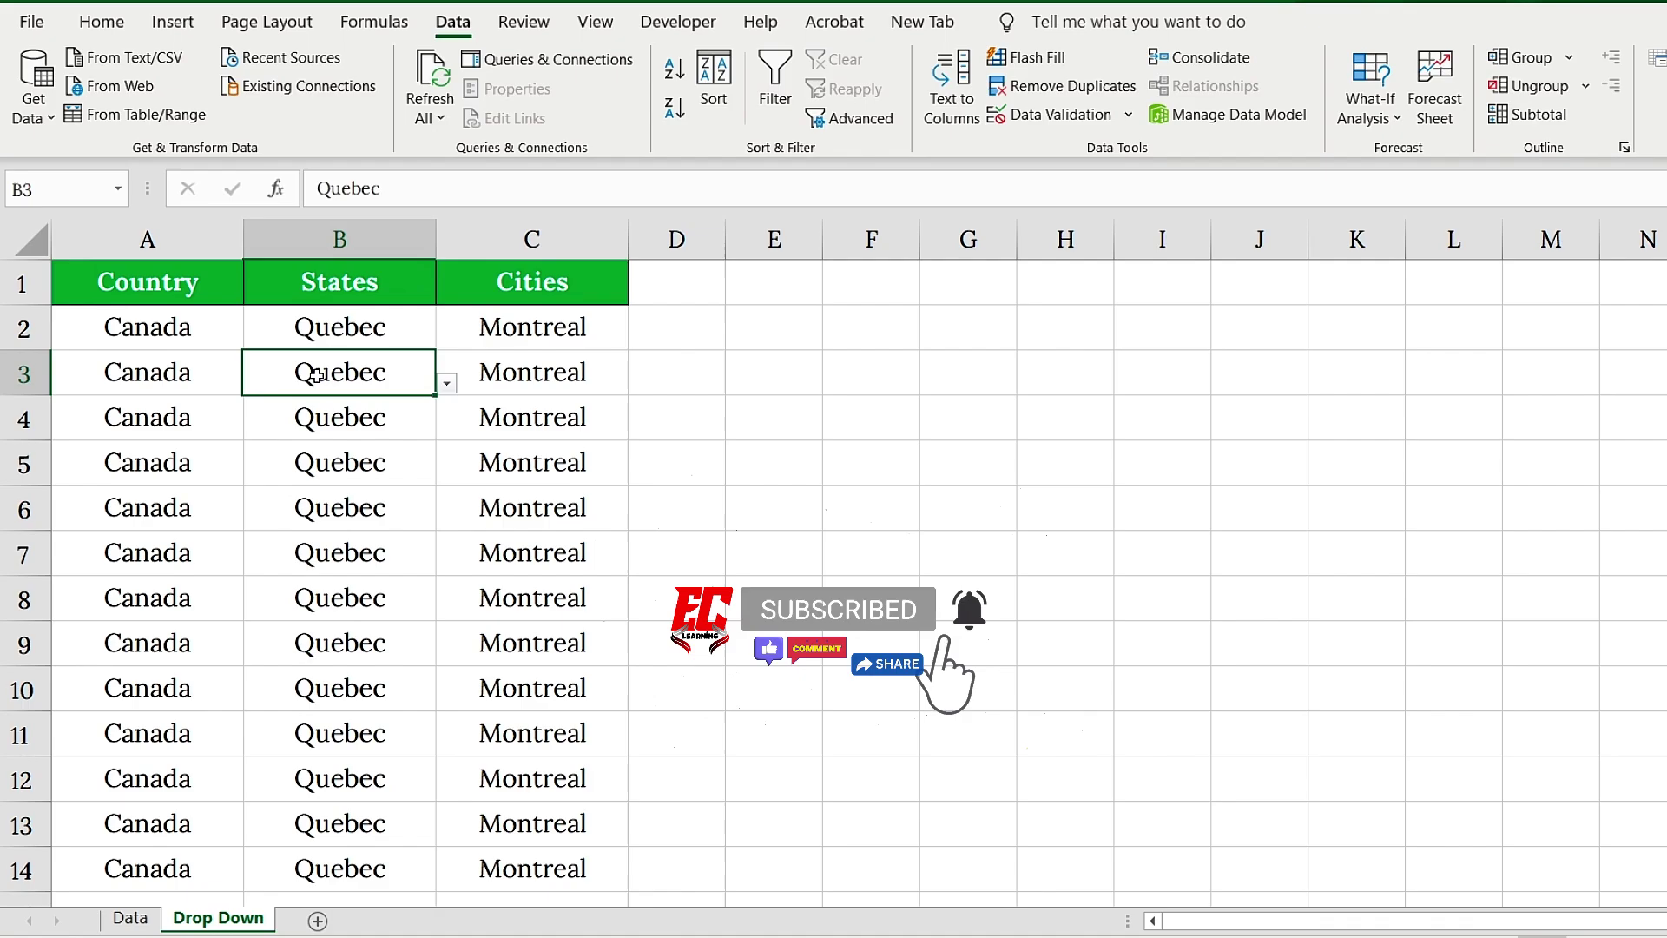
{"action": "left_click", "coordinate": [446, 383]}
{"action": "left_click", "coordinate": [356, 438]}
{"action": "left_click", "coordinate": [600, 382]}
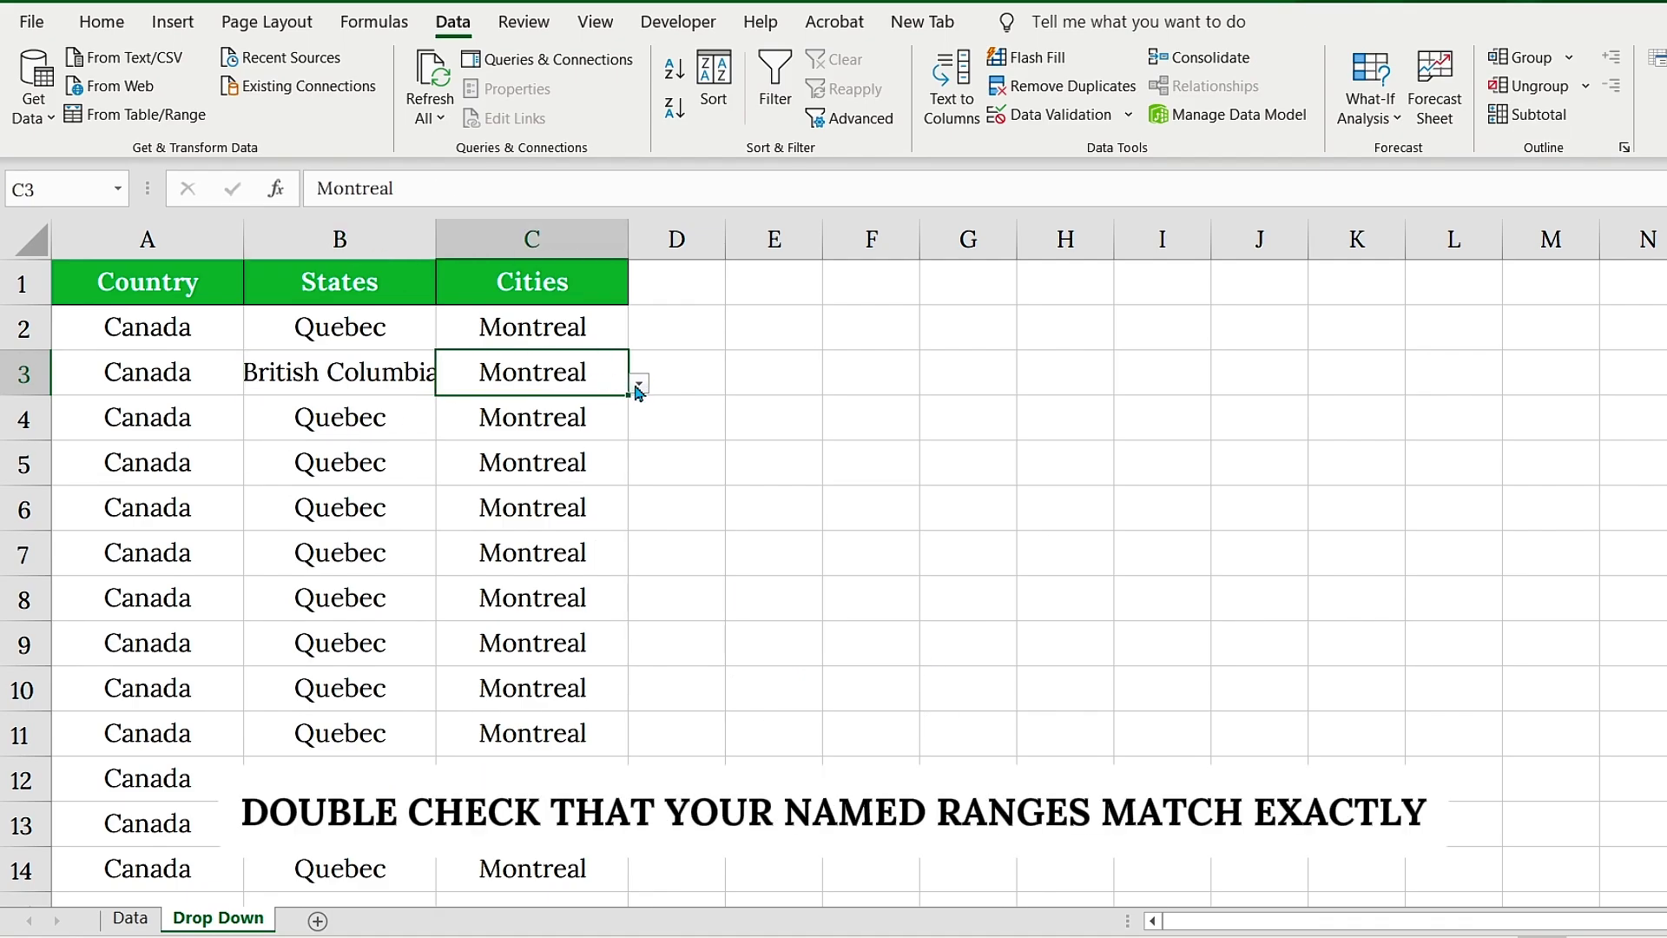
{"action": "left_click", "coordinate": [355, 374]}
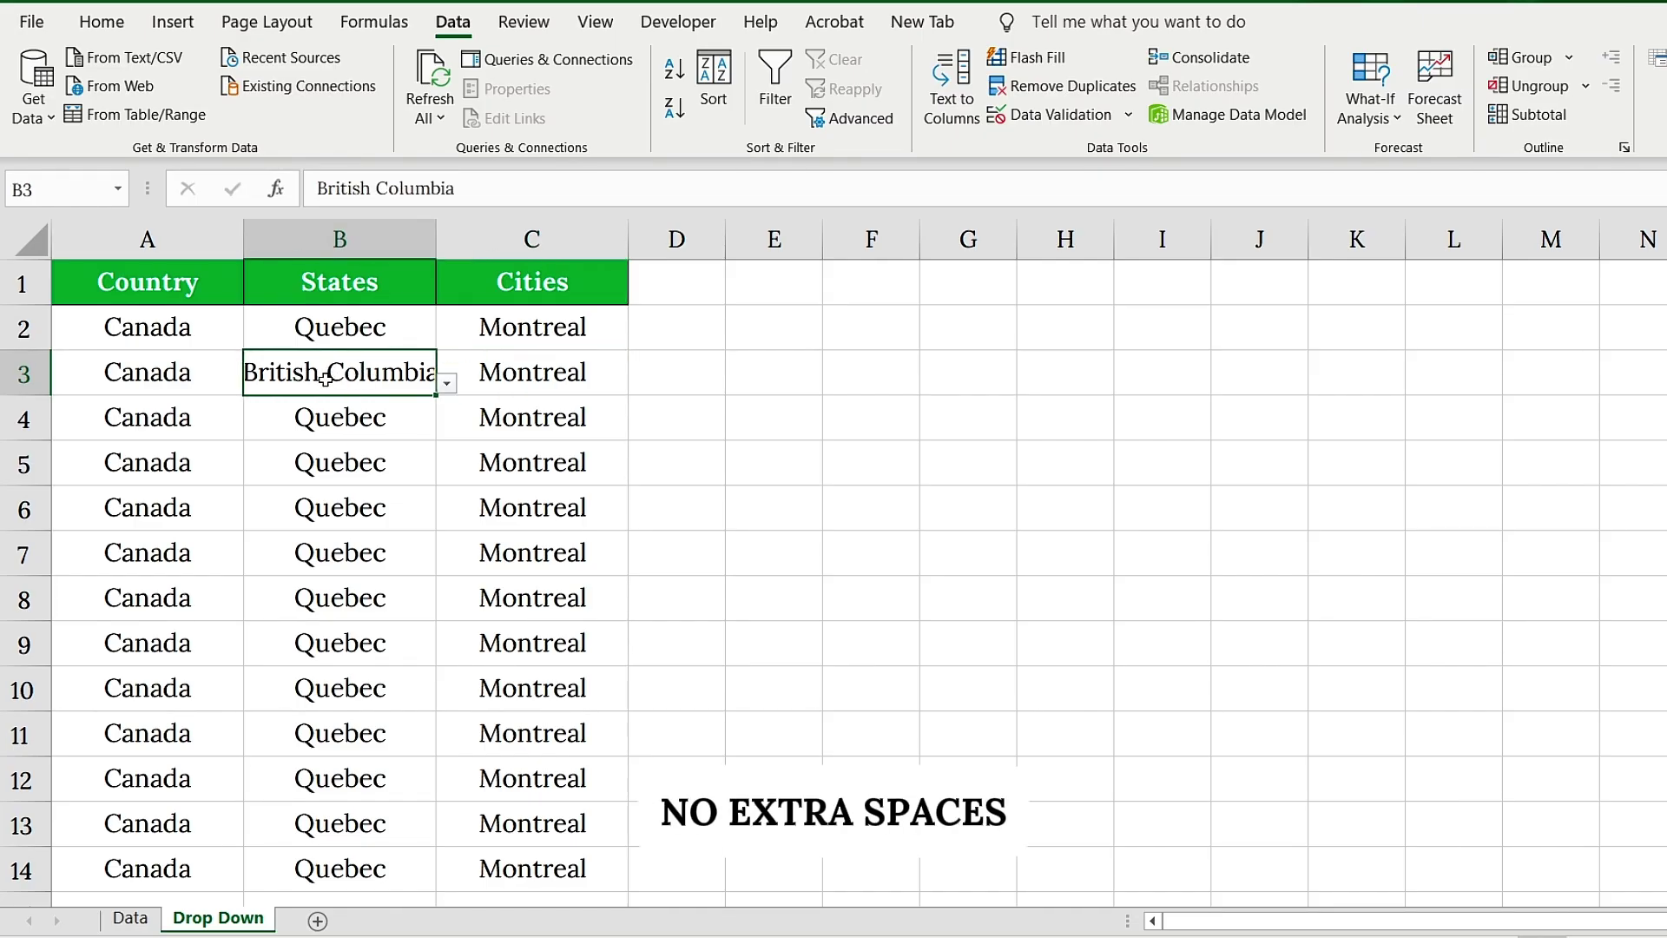
{"action": "left_click", "coordinate": [130, 918]}
- On the Data sheet, rename the D4 state entry to British_Columbia
{"action": "left_click", "coordinate": [482, 417]}
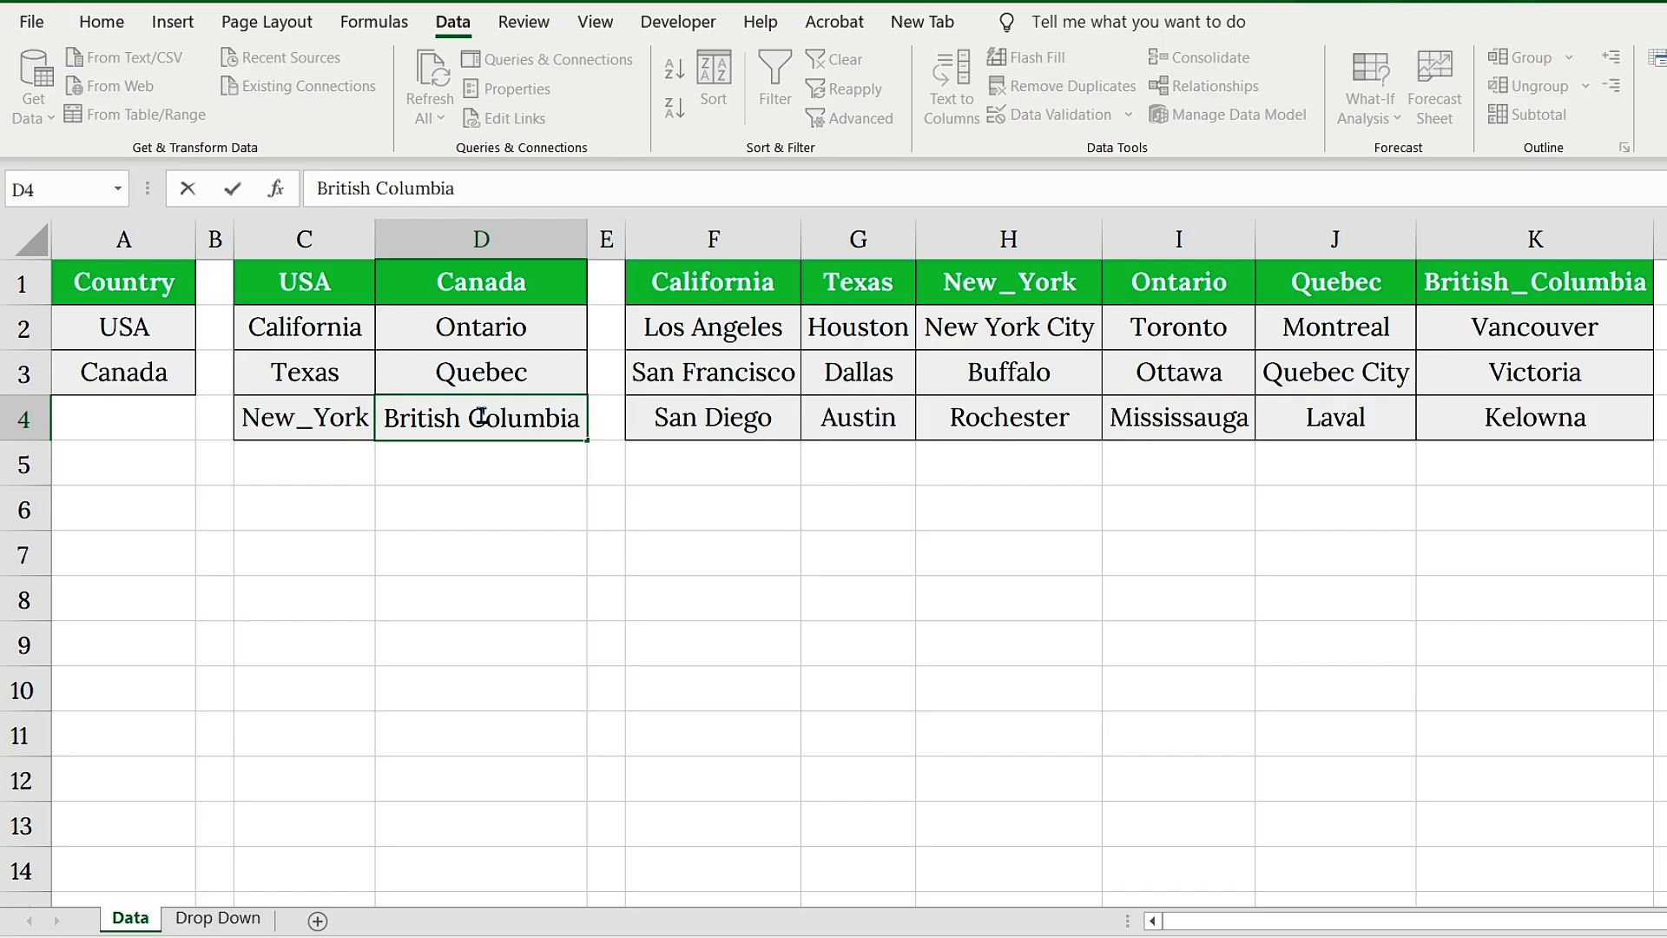
{"action": "double_click", "coordinate": [476, 418]}
{"action": "key", "text": "BackSpace"}
{"action": "type", "text": "_"}
{"action": "key", "text": "Return"}
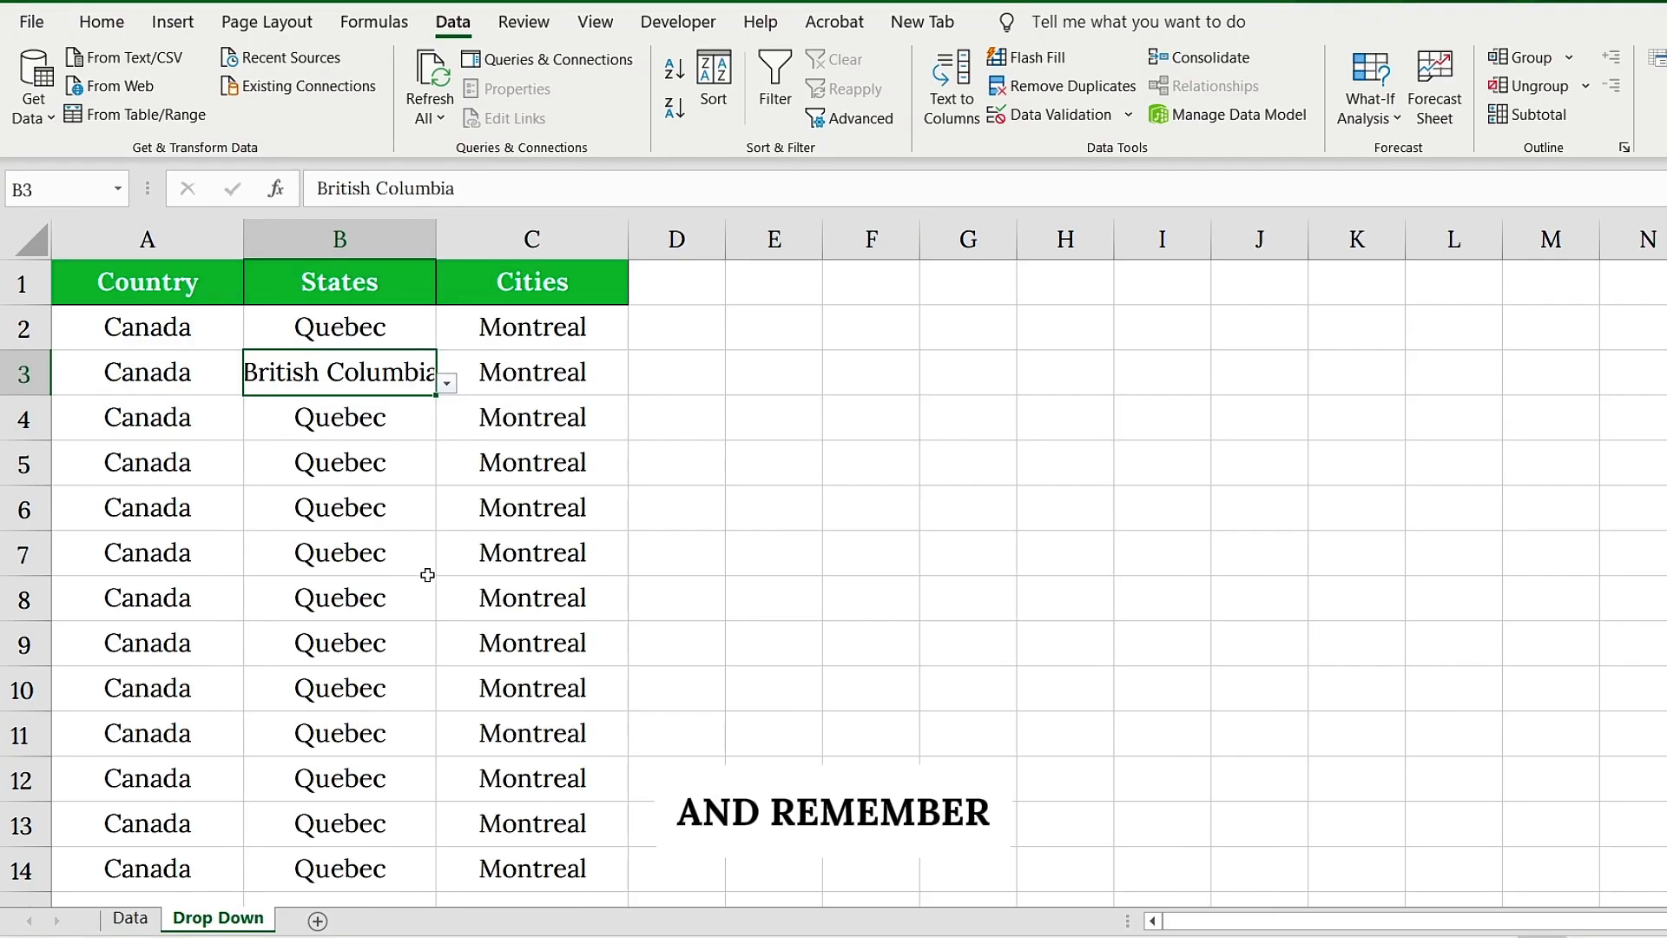
- Set row 3 to British_Columbia with city Victoria, and widen column B to fit
{"action": "left_click", "coordinate": [446, 383]}
{"action": "left_click", "coordinate": [347, 447]}
{"action": "left_click", "coordinate": [533, 373]}
{"action": "left_click", "coordinate": [638, 383]}
{"action": "left_click", "coordinate": [625, 435]}
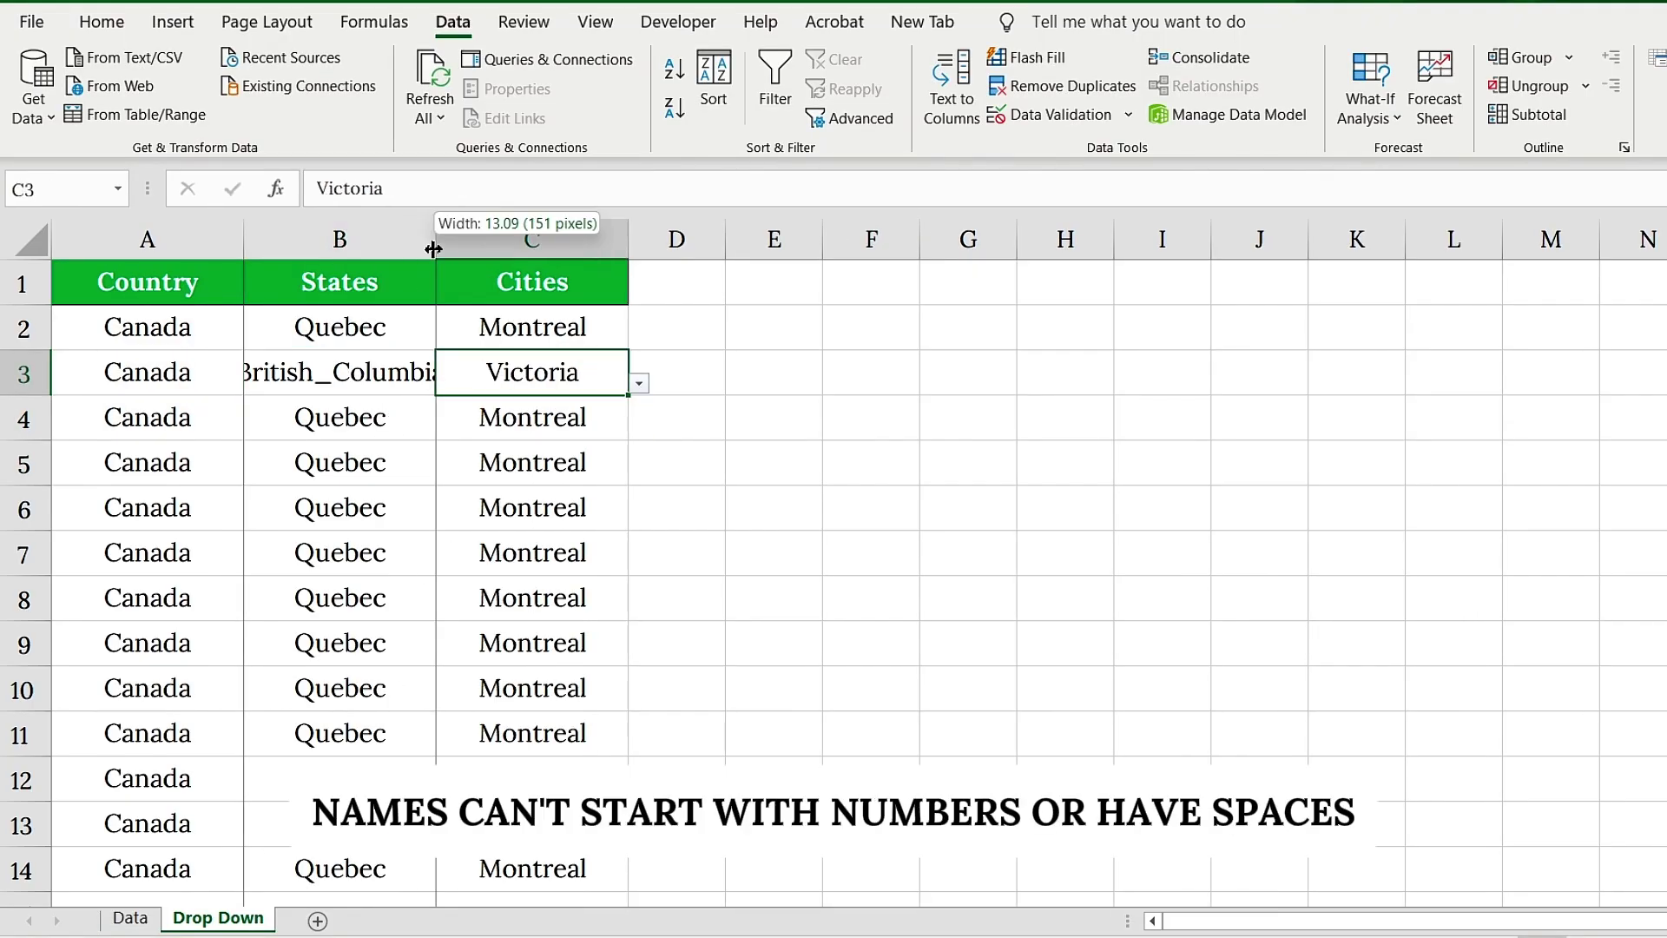
{"action": "left_click_drag", "start_coordinate": [433, 249], "coordinate": [468, 249]}
{"action": "left_click", "coordinate": [148, 418]}
- Fill row 4 with USA, Texas and Dallas from the drop-downs
{"action": "left_click", "coordinate": [253, 428]}
{"action": "left_click", "coordinate": [191, 473]}
{"action": "left_click", "coordinate": [356, 418]}
{"action": "left_click", "coordinate": [479, 428]}
{"action": "left_click", "coordinate": [382, 473]}
{"action": "left_click", "coordinate": [671, 428]}
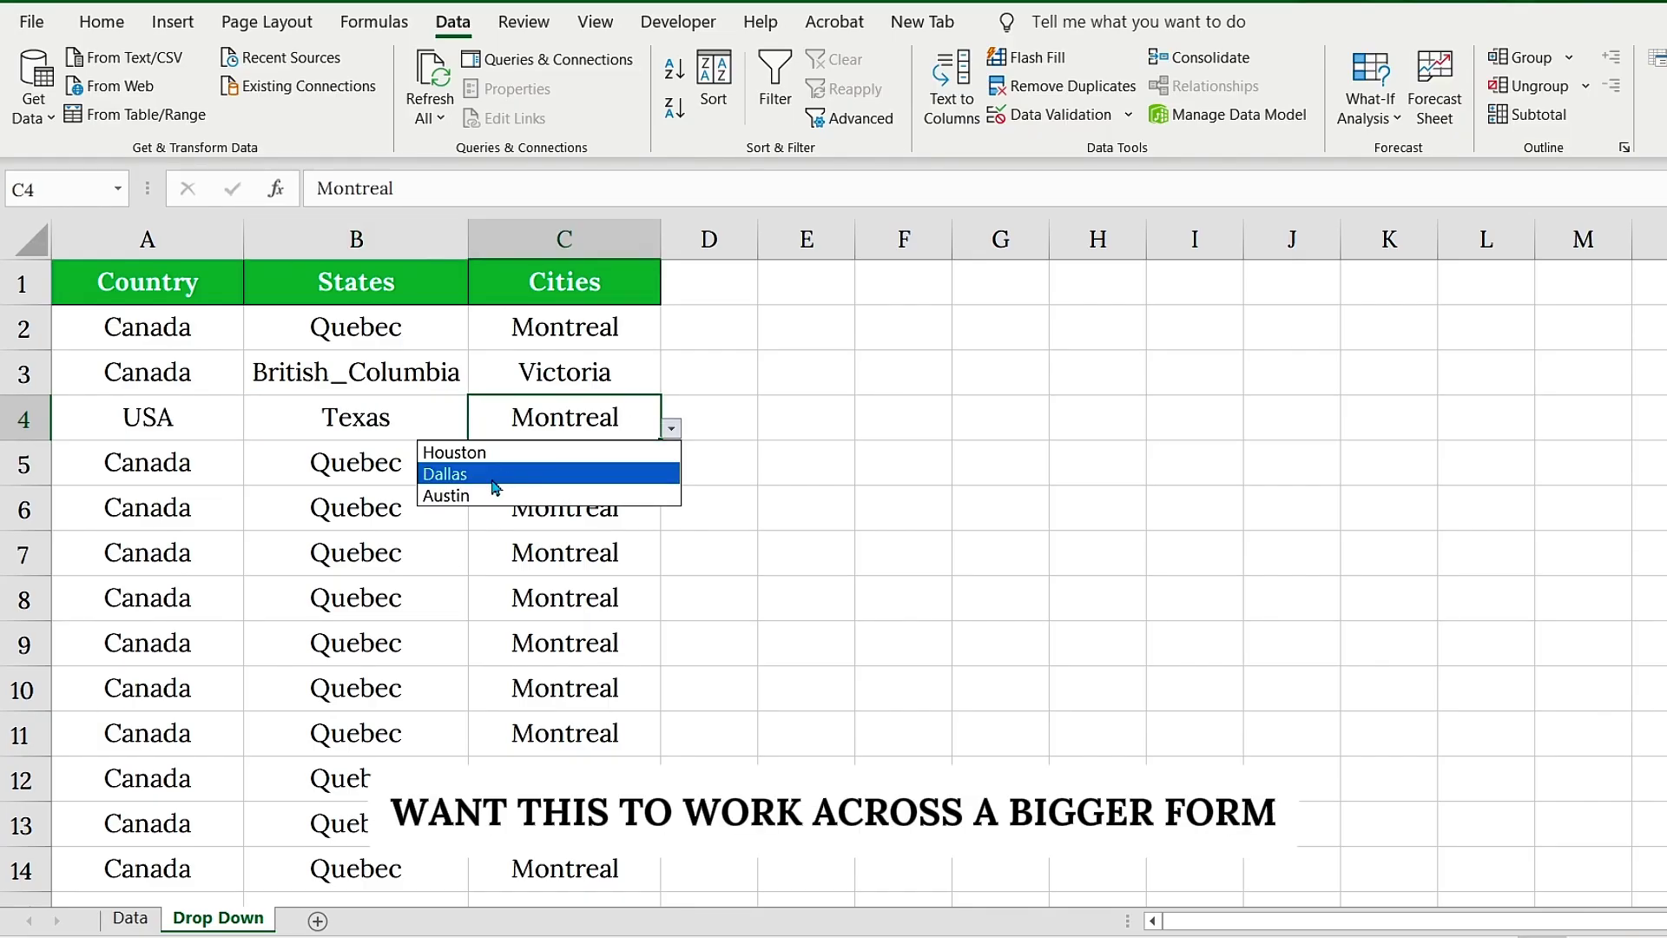
{"action": "left_click", "coordinate": [493, 474]}
- Fill row 5 with USA, New_York and Rochester from the drop-downs
{"action": "left_click", "coordinate": [147, 463]}
{"action": "left_click", "coordinate": [254, 474]}
{"action": "left_click", "coordinate": [174, 494]}
{"action": "left_click", "coordinate": [478, 474]}
{"action": "left_click", "coordinate": [304, 495]}
{"action": "left_click", "coordinate": [671, 474]}
{"action": "left_click", "coordinate": [515, 540]}
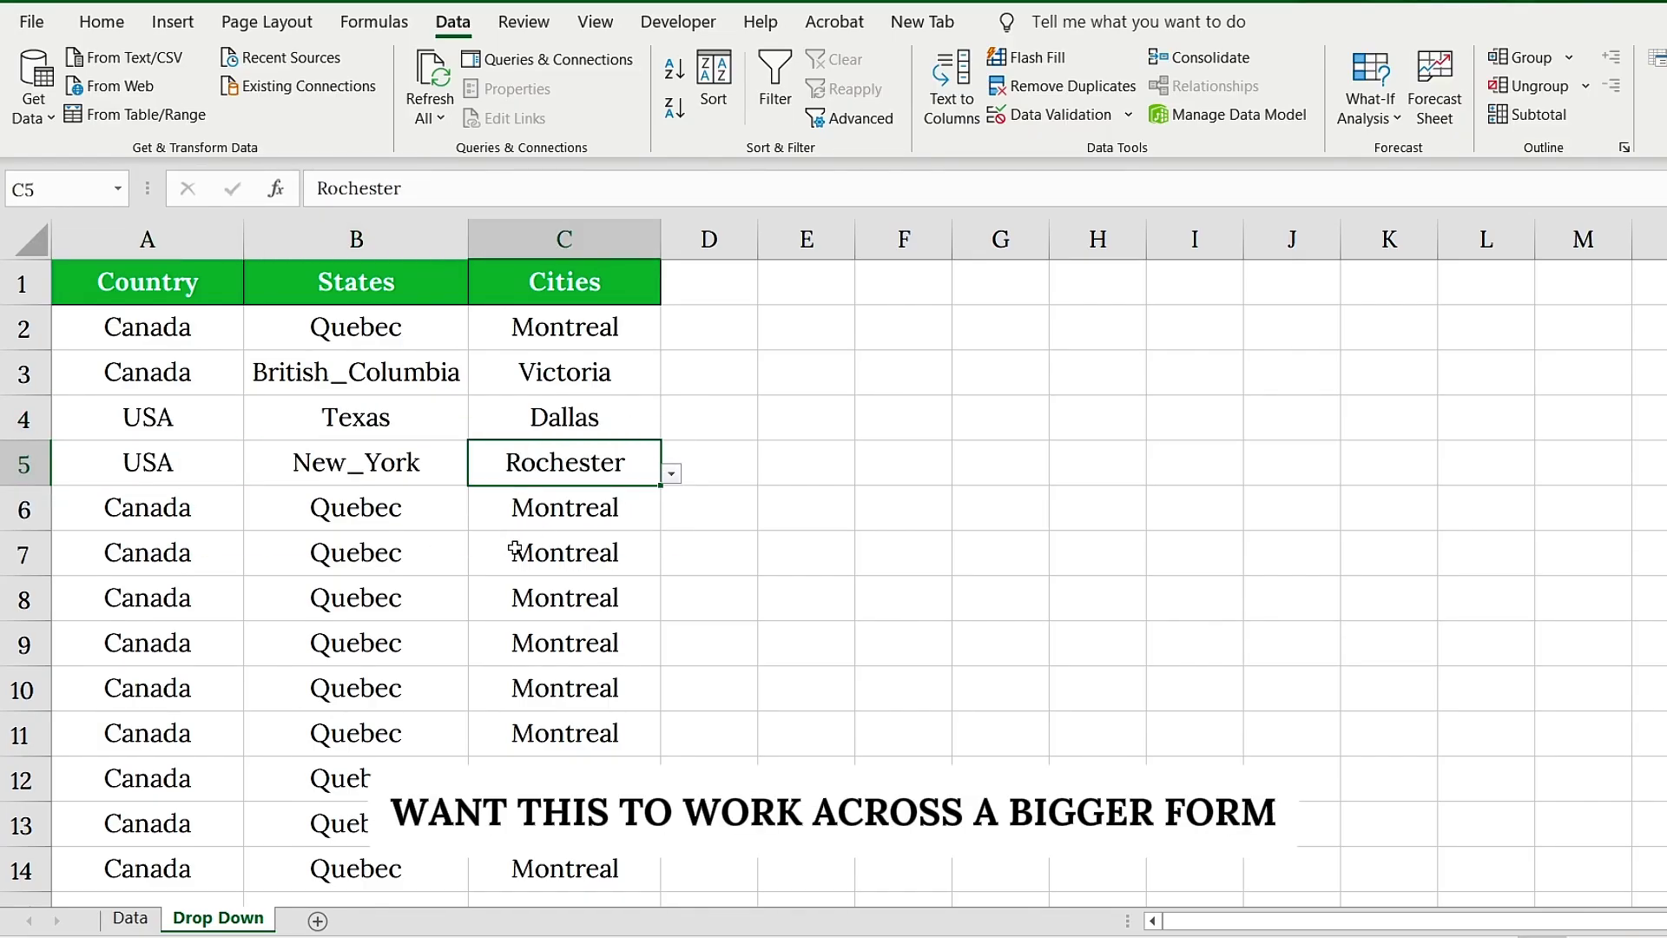